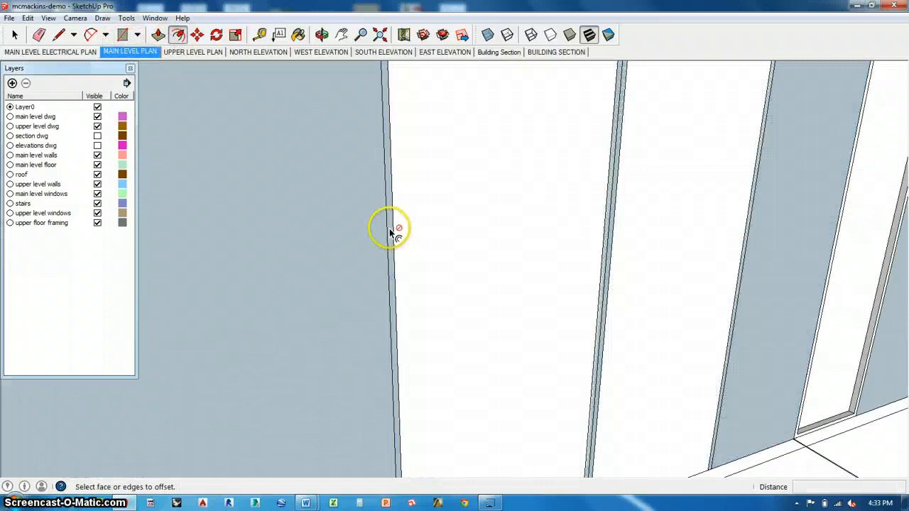
Offset the outer edges of the large three-panel door face inward to form a narrow outer frame border.
{"action": "scroll", "coordinate": [383, 234], "scroll_direction": "down", "scroll_amount": 3}
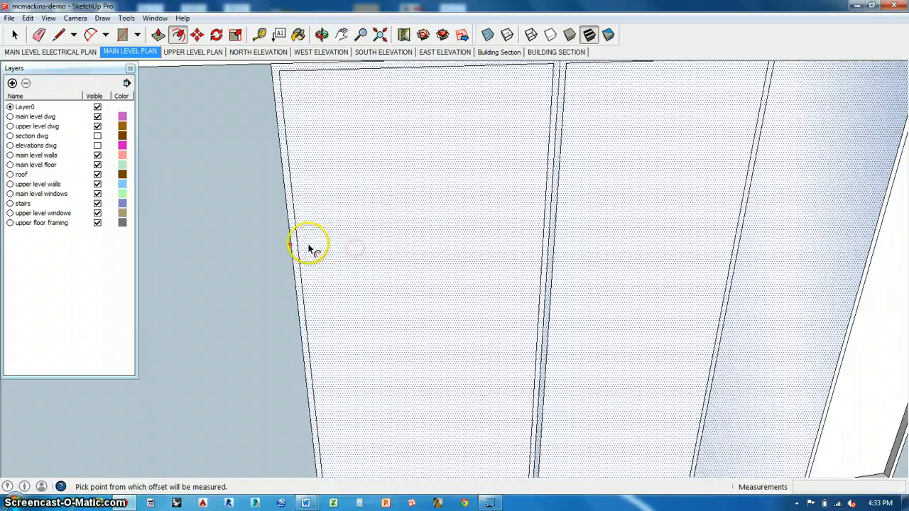
{"action": "left_click", "coordinate": [291, 244]}
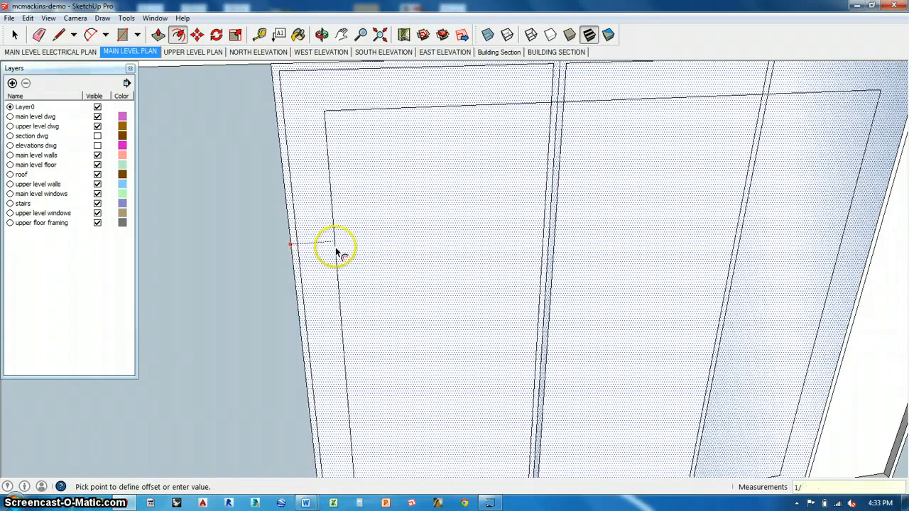
{"action": "key", "text": "Return"}
Offset the new inner outline of the door face inward by another 3 inches.
{"action": "scroll", "coordinate": [298, 167], "scroll_direction": "up", "scroll_amount": 2}
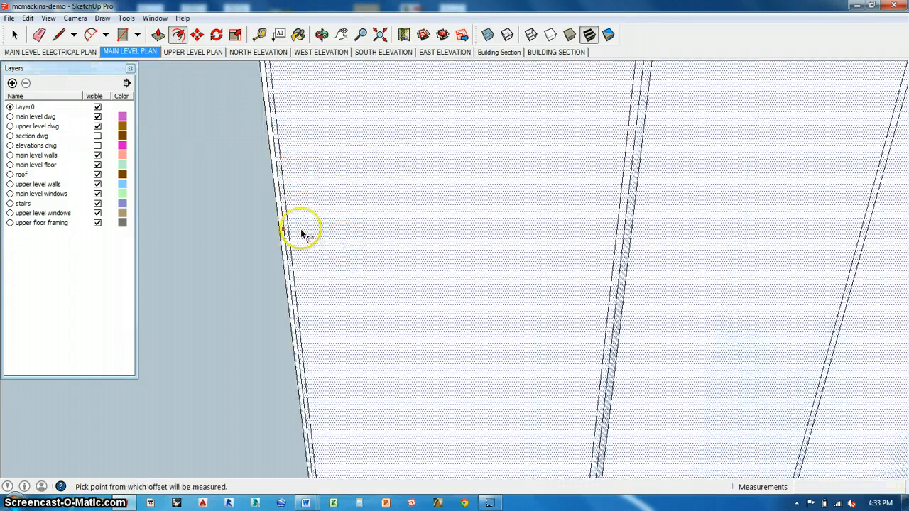
{"action": "left_click", "coordinate": [301, 226]}
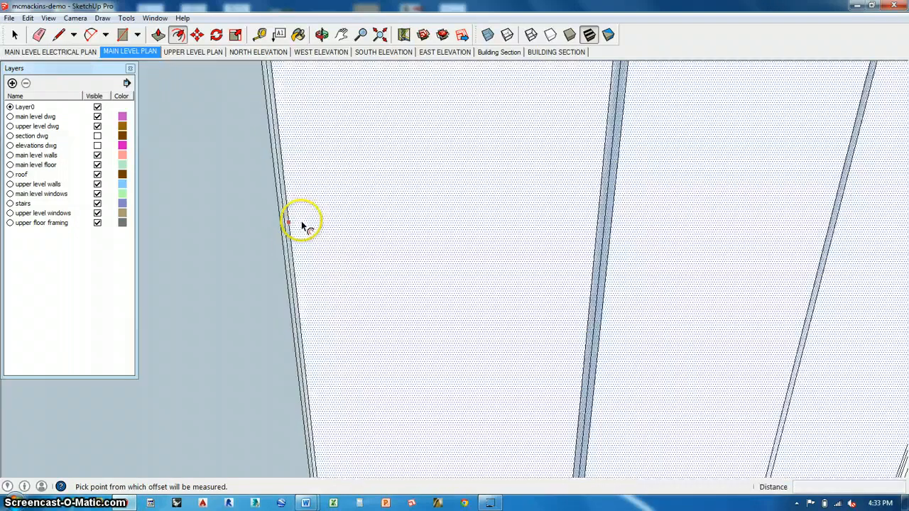
{"action": "left_click", "coordinate": [297, 213]}
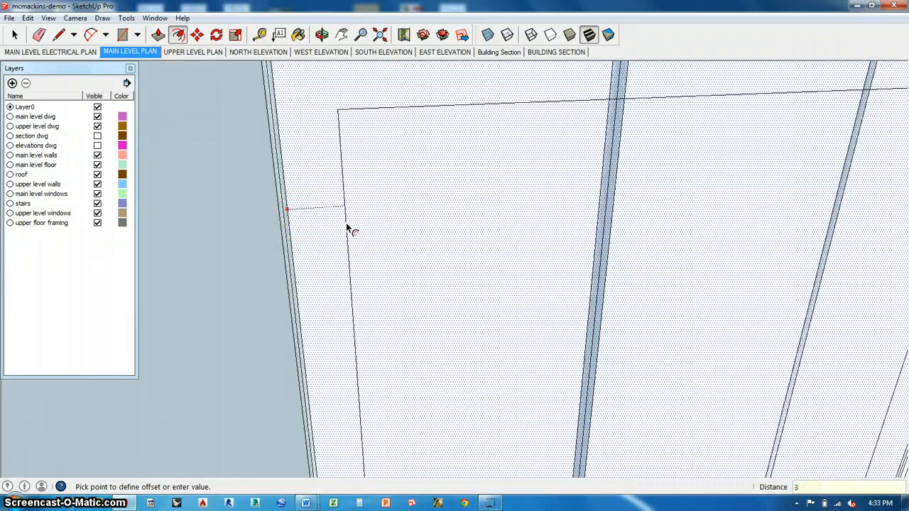
{"action": "key", "text": "Escape"}
Draw a 3-inch line extending the offset outline's upper edge from its upper-right corner to the frame border.
{"action": "middle_click_drag", "start_coordinate": [347, 228], "coordinate": [533, 225]}
{"action": "key", "text": "Escape"}
{"action": "left_click", "coordinate": [61, 36]}
{"action": "scroll", "coordinate": [644, 145], "scroll_direction": "up", "scroll_amount": 2}
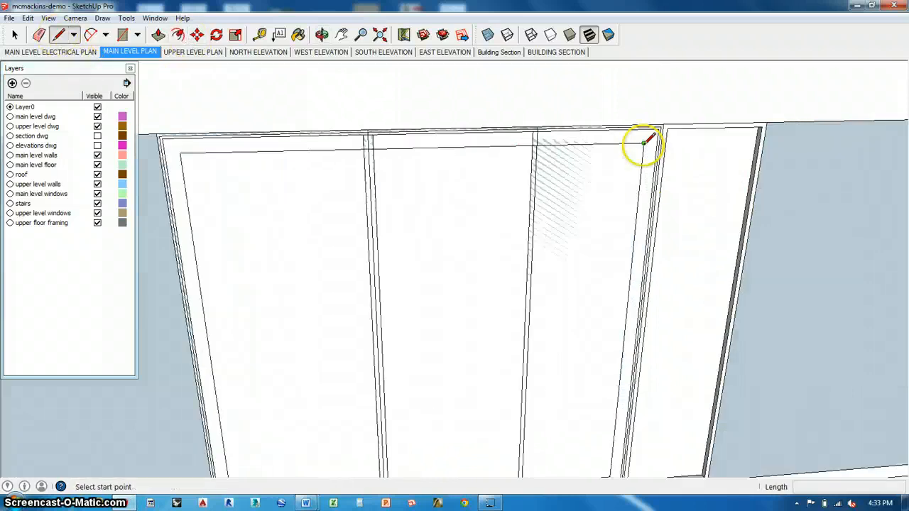
{"action": "scroll", "coordinate": [644, 144], "scroll_direction": "up", "scroll_amount": 2}
{"action": "left_click", "coordinate": [643, 144]}
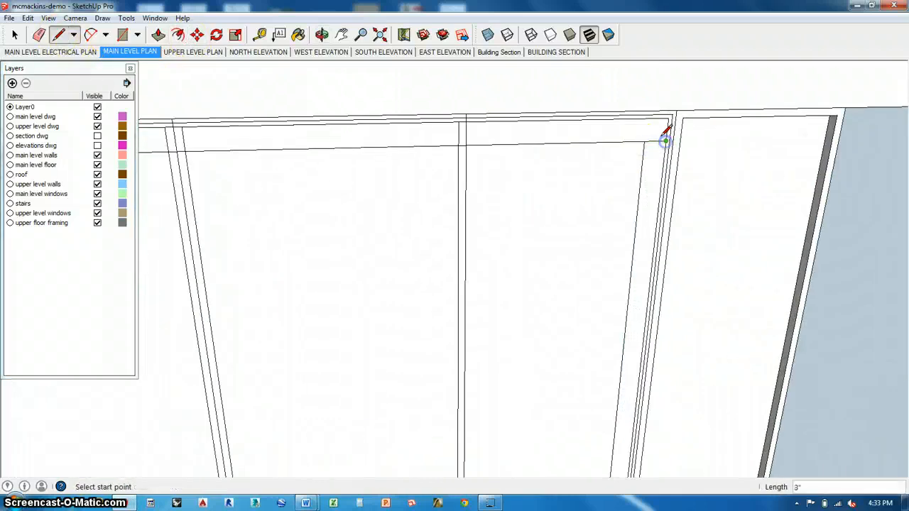
Copy the inner bottom edge of the frame border vertically upward across the lower part of the door face.
{"action": "scroll", "coordinate": [666, 135], "scroll_direction": "down", "scroll_amount": 5}
{"action": "scroll", "coordinate": [419, 377], "scroll_direction": "up", "scroll_amount": 4}
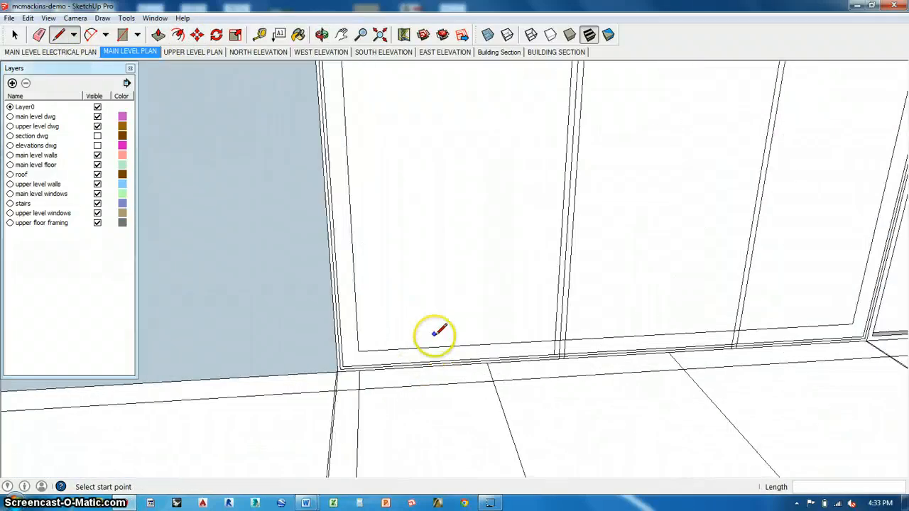
{"action": "left_click", "coordinate": [199, 36]}
{"action": "scroll", "coordinate": [394, 360], "scroll_direction": "up", "scroll_amount": 2}
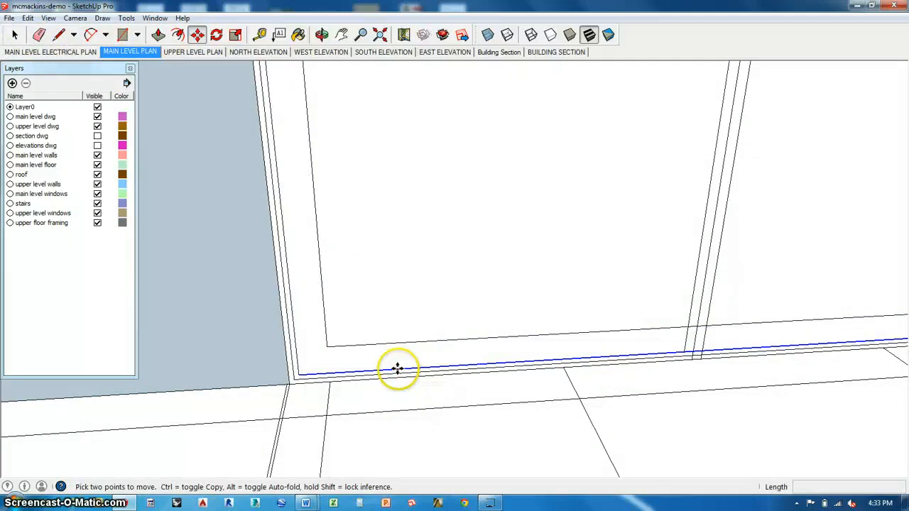
{"action": "left_click", "coordinate": [397, 368]}
{"action": "key", "text": "ctrl"}
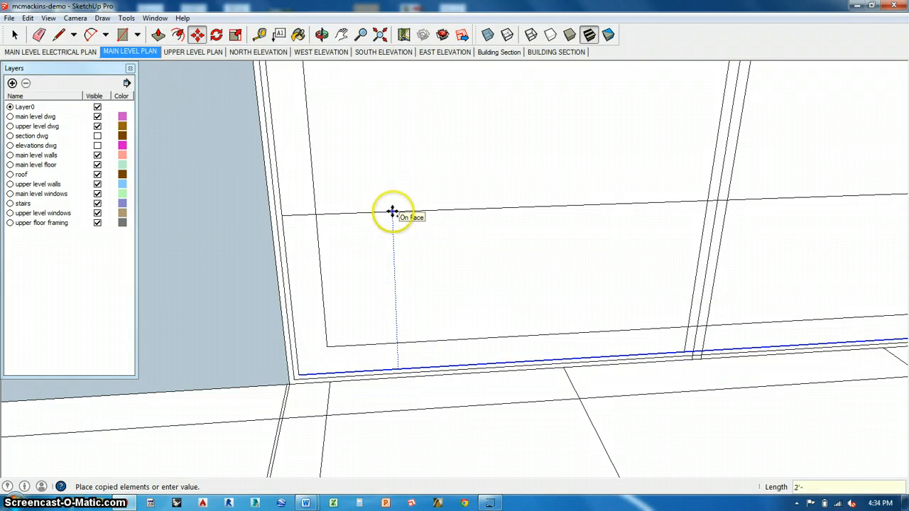
{"action": "left_click", "coordinate": [376, 201]}
{"action": "left_click", "coordinate": [379, 197]}
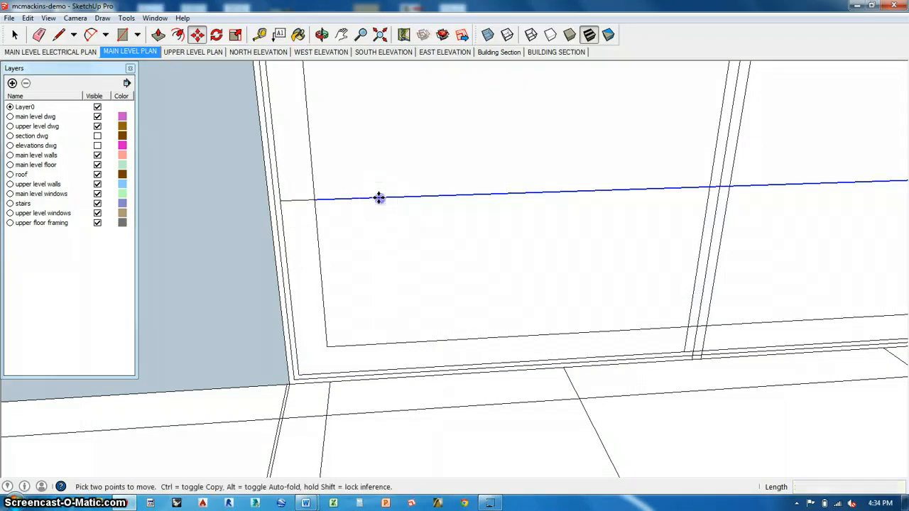
Copy the new horizontal line 3 inches straight down on the door face.
{"action": "key", "text": "ctrl"}
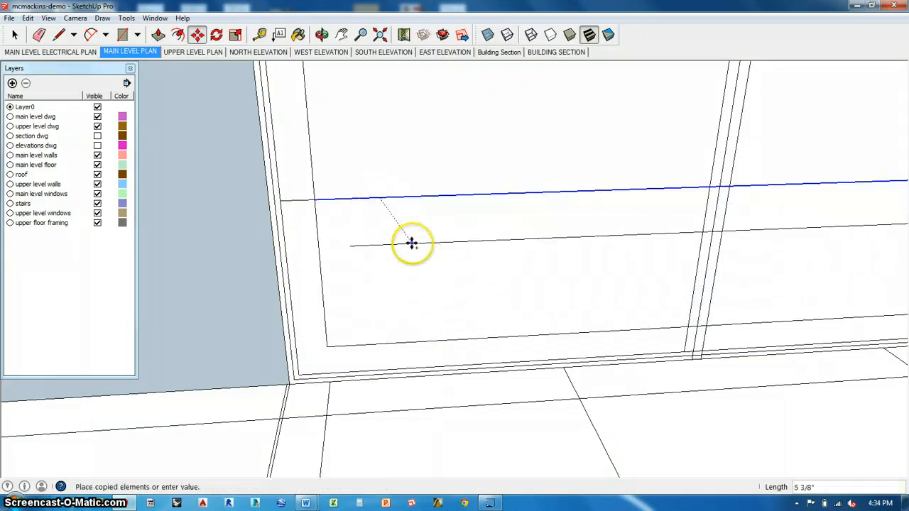
{"action": "scroll", "coordinate": [380, 239], "scroll_direction": "down", "scroll_amount": 4}
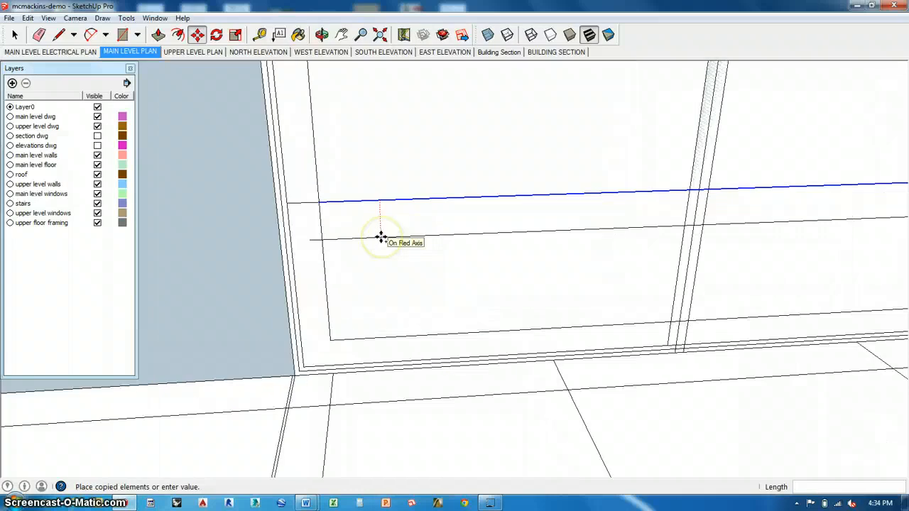
{"action": "scroll", "coordinate": [380, 240], "scroll_direction": "down", "scroll_amount": 3}
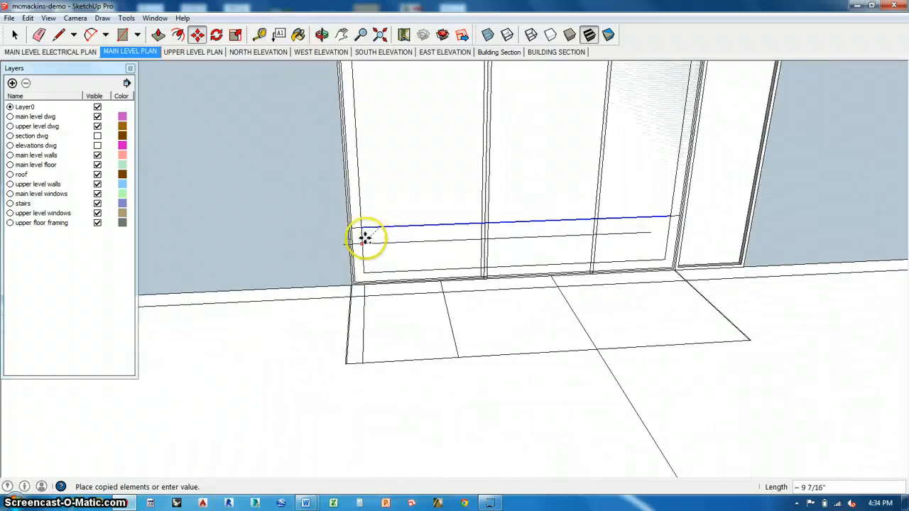
{"action": "scroll", "coordinate": [376, 253], "scroll_direction": "up", "scroll_amount": 2}
{"action": "middle_click_drag", "start_coordinate": [375, 251], "coordinate": [542, 270]}
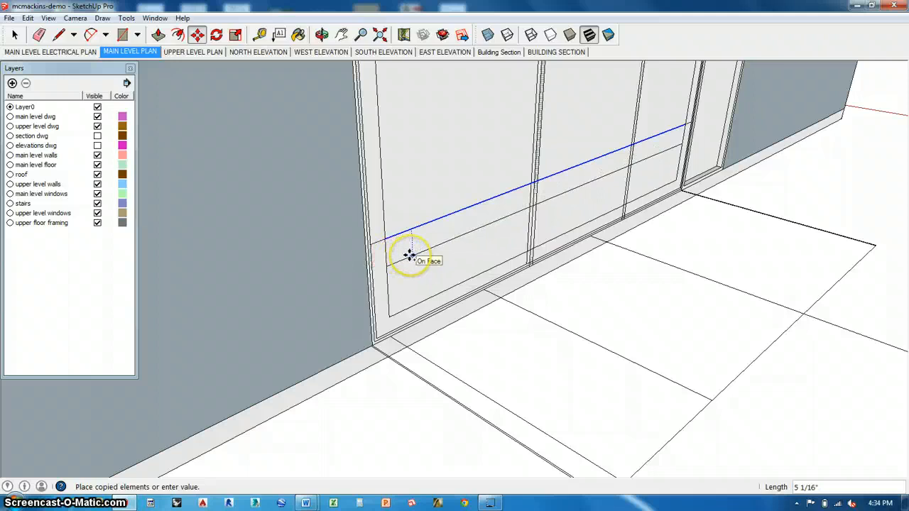
{"action": "key", "text": "Return"}
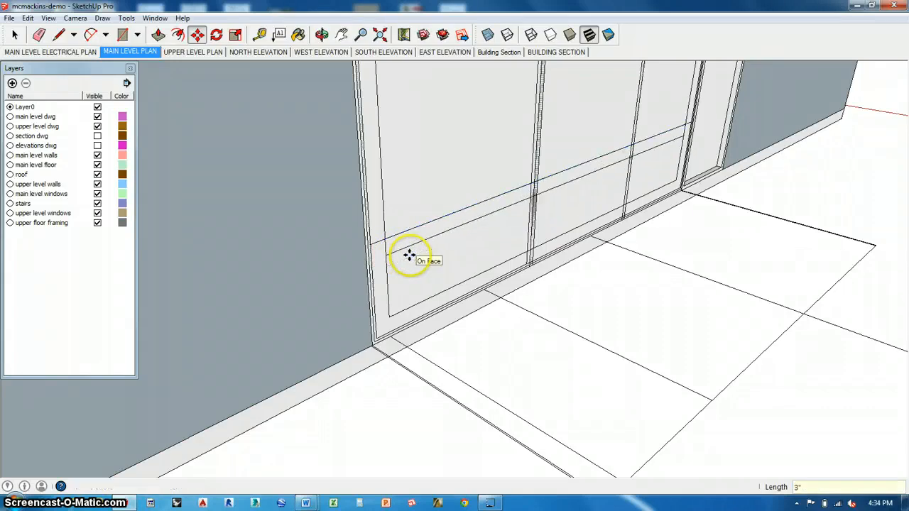
Join the two horizontal lines with a short 3-inch vertical line inside the left panel and erase their portions beyond it.
{"action": "middle_click_drag", "start_coordinate": [409, 255], "coordinate": [333, 263]}
{"action": "scroll", "coordinate": [272, 200], "scroll_direction": "up", "scroll_amount": 2}
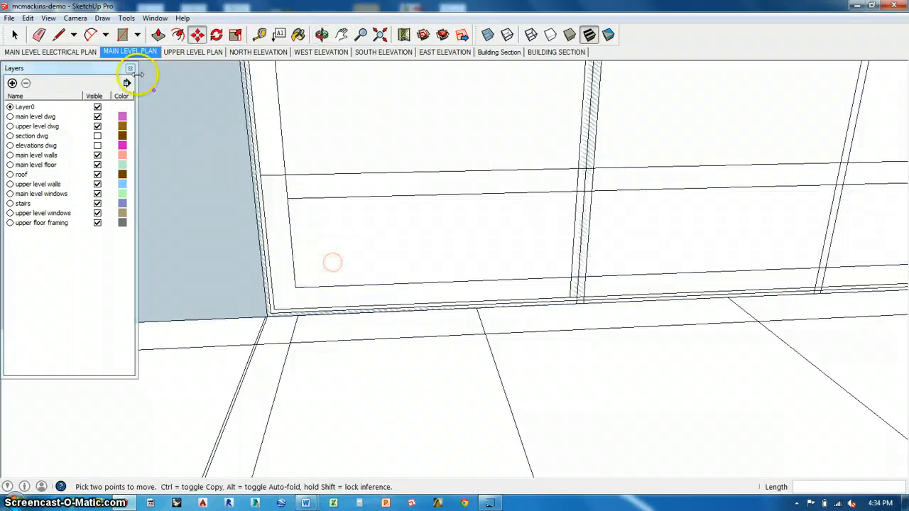
{"action": "left_click", "coordinate": [60, 35]}
{"action": "left_click", "coordinate": [284, 174]}
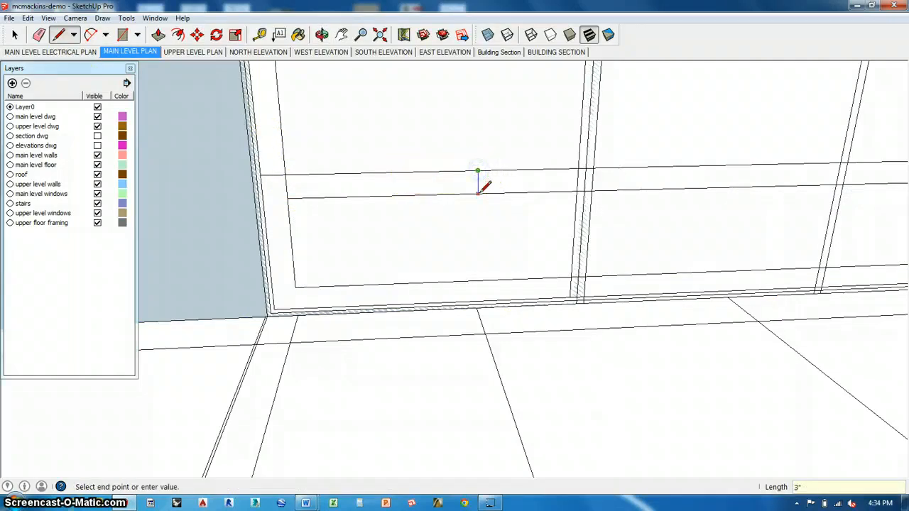
{"action": "left_click", "coordinate": [39, 35]}
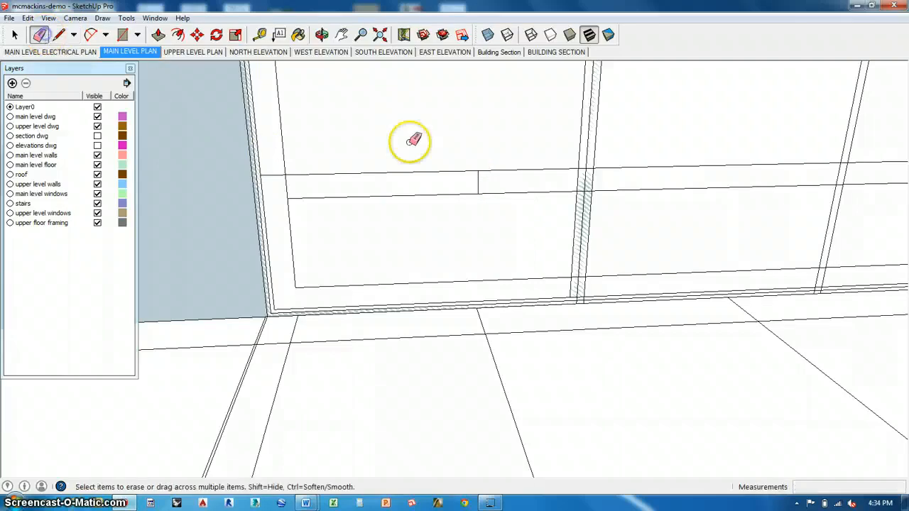
{"action": "left_click", "coordinate": [507, 172]}
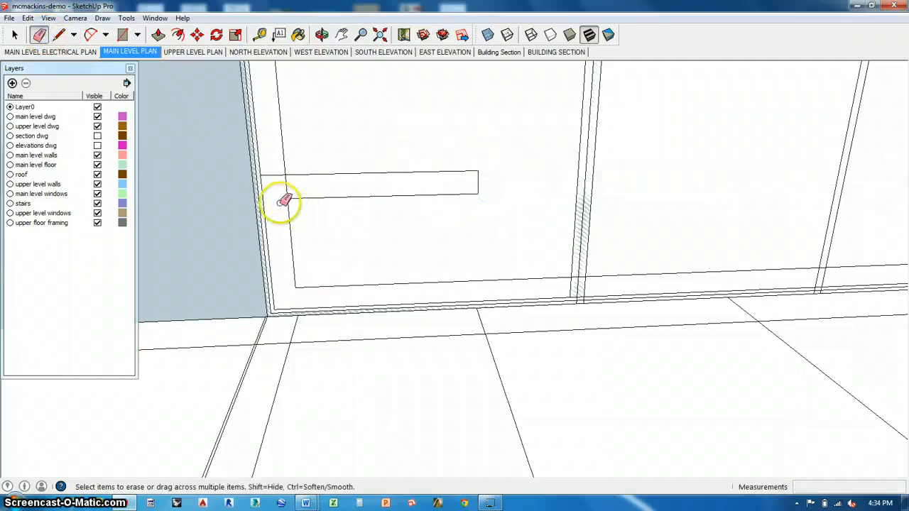
Extend the lower horizontal line to the left frame border and erase the unneeded lower and right segments of the 3-inch outline.
{"action": "left_click", "coordinate": [58, 35]}
{"action": "left_click", "coordinate": [284, 202]}
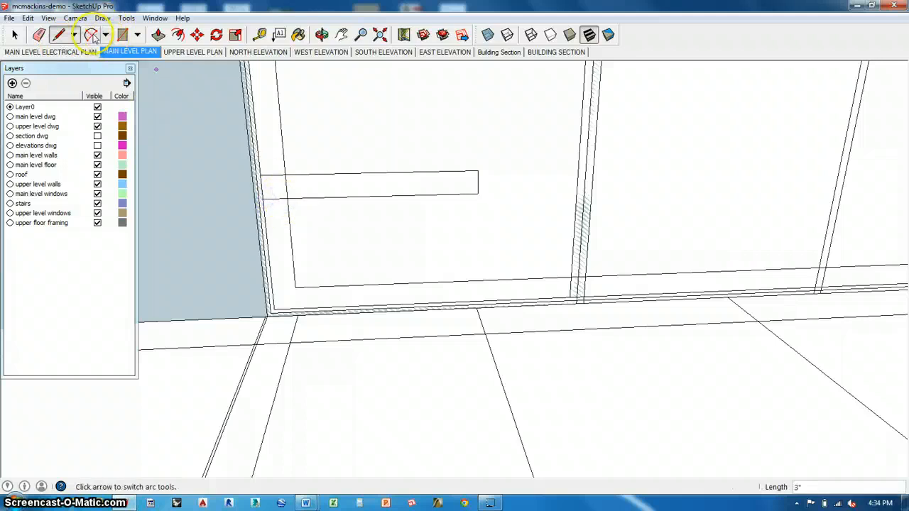
{"action": "left_click", "coordinate": [39, 35]}
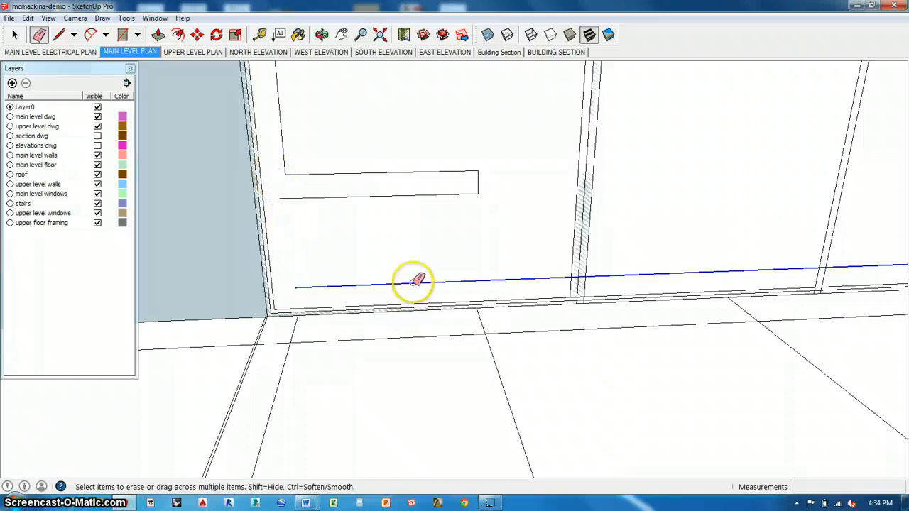
{"action": "middle_click_drag", "start_coordinate": [416, 281], "coordinate": [782, 229]}
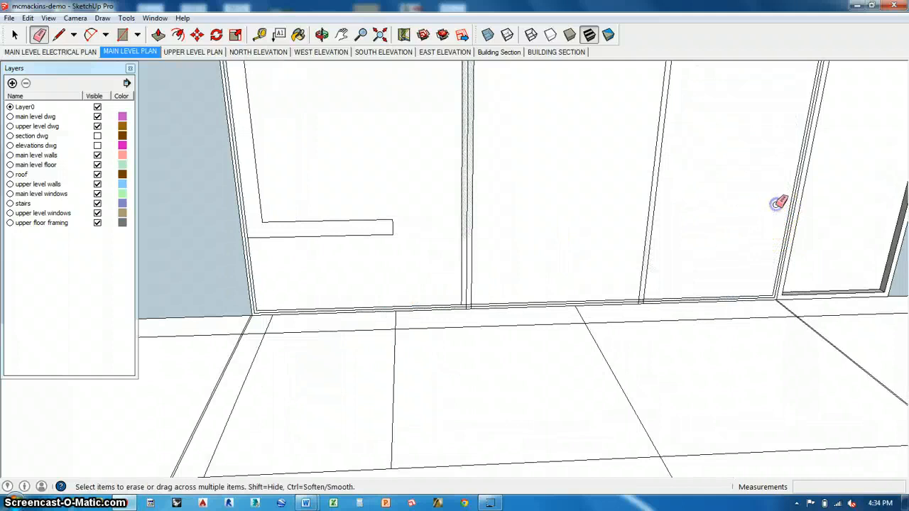
Delete the door face lying below and beyond the L-shaped strip.
{"action": "middle_click_drag", "start_coordinate": [779, 203], "coordinate": [708, 178]}
{"action": "scroll", "coordinate": [661, 101], "scroll_direction": "up", "scroll_amount": 3}
{"action": "middle_click_drag", "start_coordinate": [619, 208], "coordinate": [590, 252]}
{"action": "scroll", "coordinate": [548, 318], "scroll_direction": "up", "scroll_amount": 1}
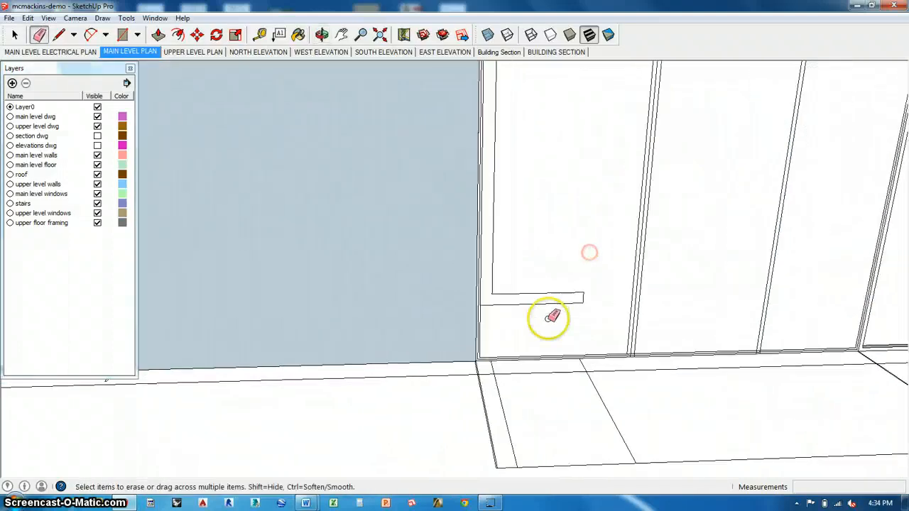
{"action": "scroll", "coordinate": [551, 318], "scroll_direction": "up", "scroll_amount": 1}
{"action": "left_click", "coordinate": [14, 34]}
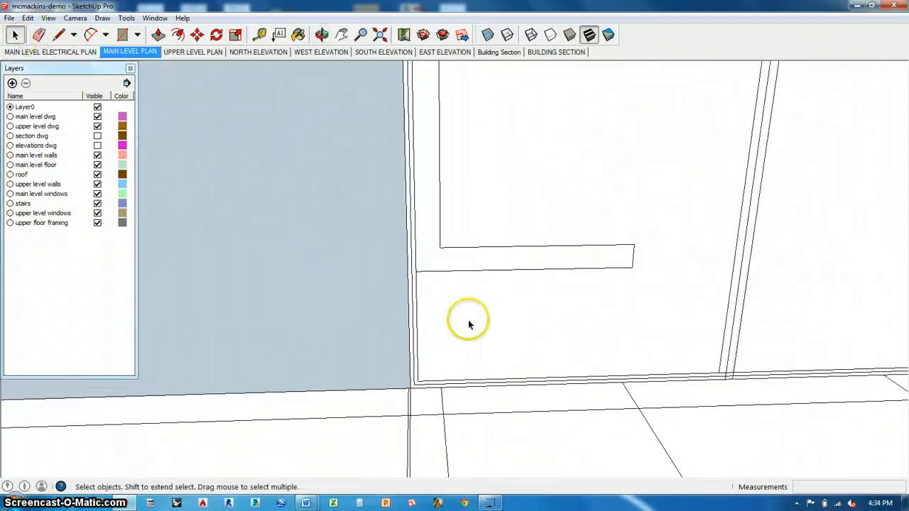
{"action": "left_click", "coordinate": [471, 323]}
{"action": "key", "text": "Delete"}
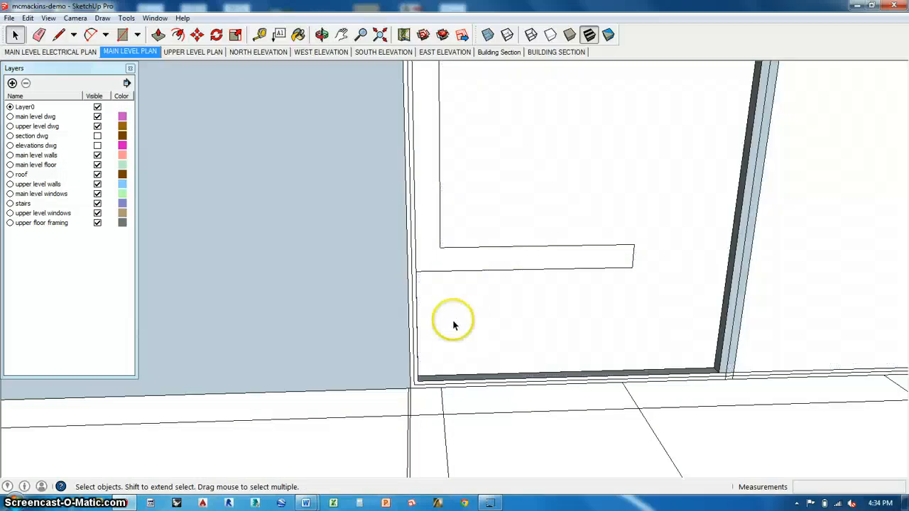
Try to delete the left frame's inner edge below the horizontal bar.
{"action": "scroll", "coordinate": [436, 339], "scroll_direction": "up", "scroll_amount": 3}
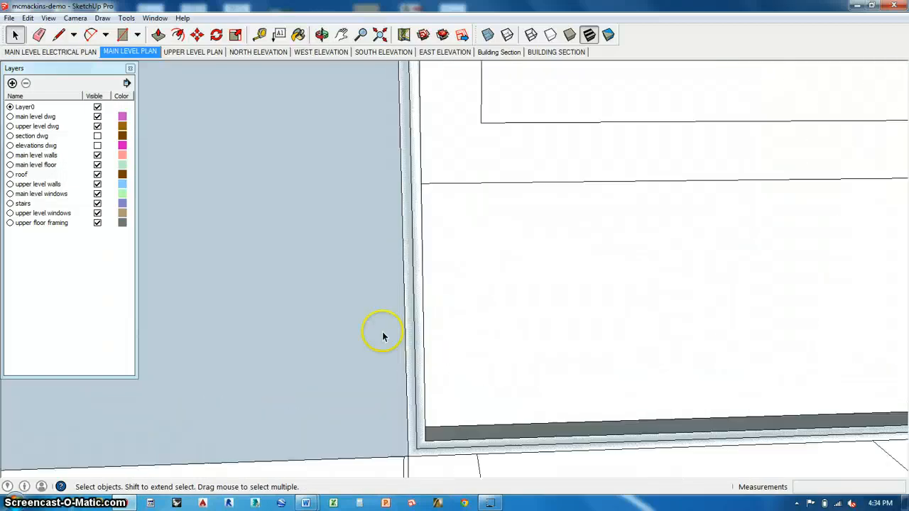
{"action": "left_click", "coordinate": [416, 181]}
{"action": "scroll", "coordinate": [416, 179], "scroll_direction": "down", "scroll_amount": 5}
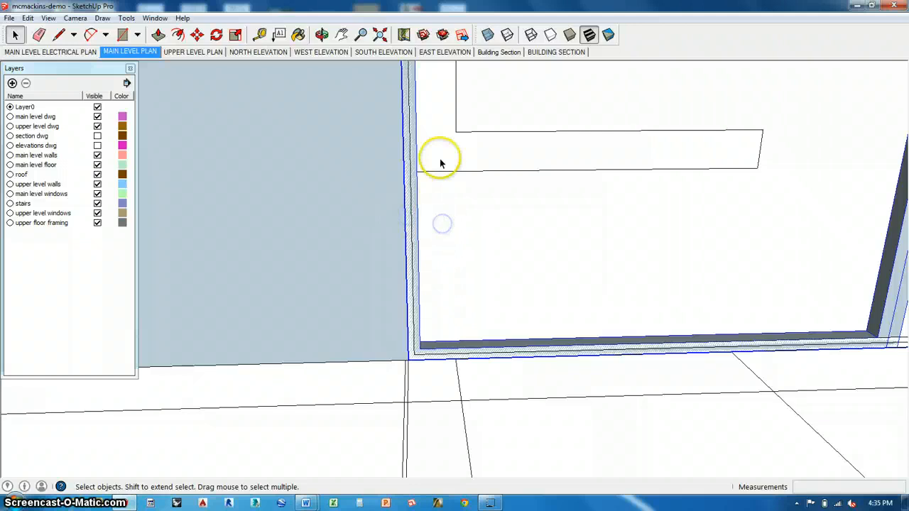
{"action": "left_click", "coordinate": [436, 166]}
{"action": "left_click", "coordinate": [411, 180]}
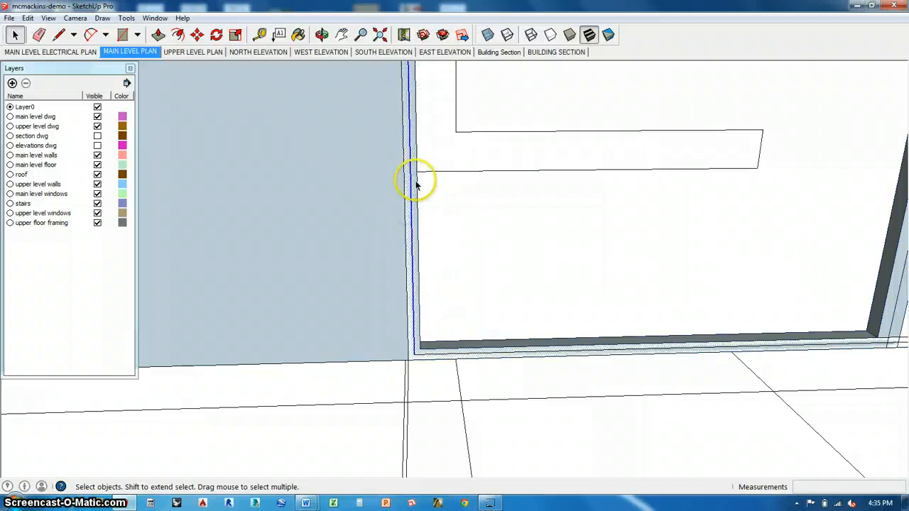
{"action": "left_click", "coordinate": [417, 188]}
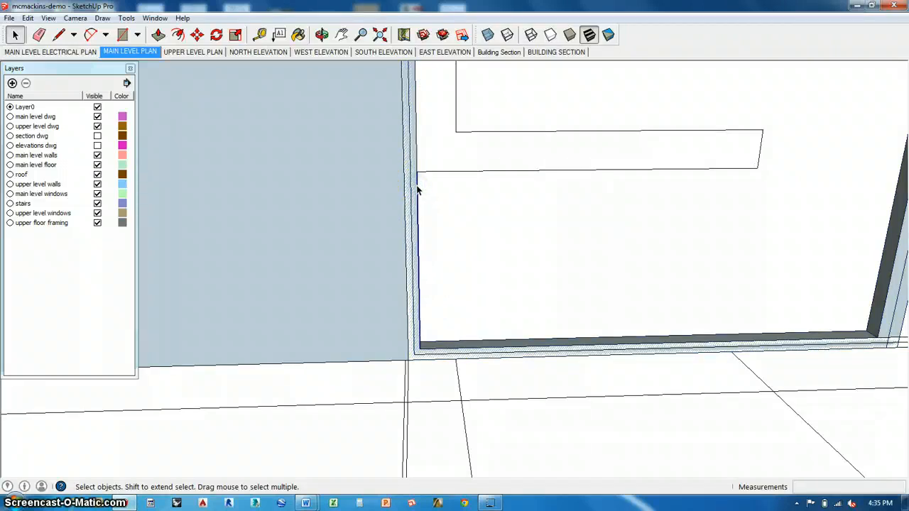
{"action": "key", "text": "Delete"}
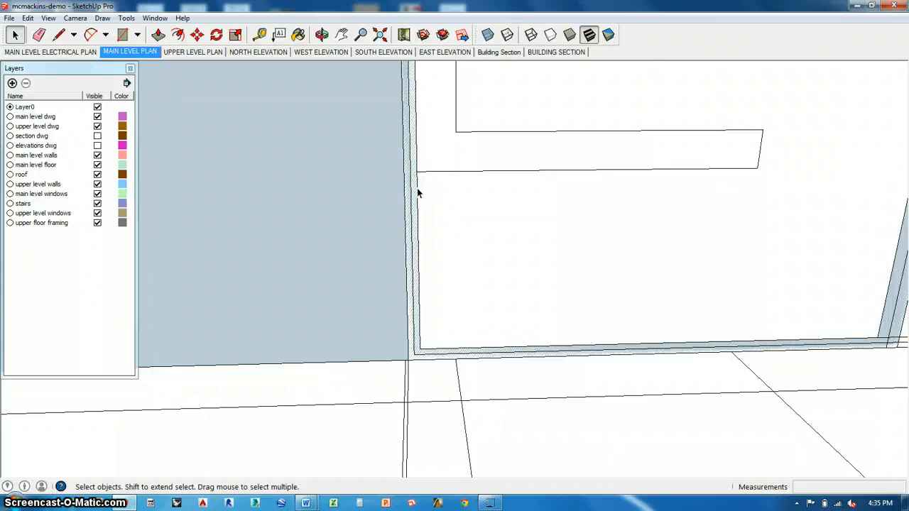
{"action": "key", "text": "ctrl+z"}
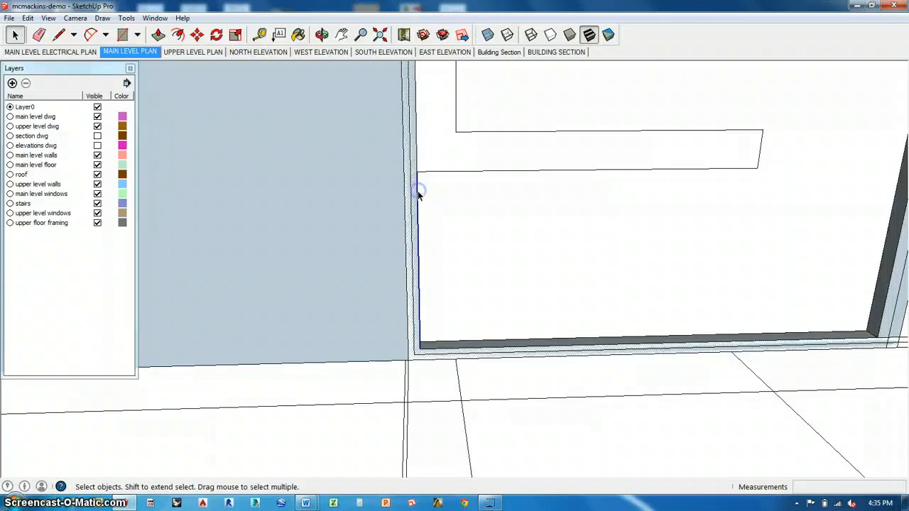
{"action": "key", "text": "Delete"}
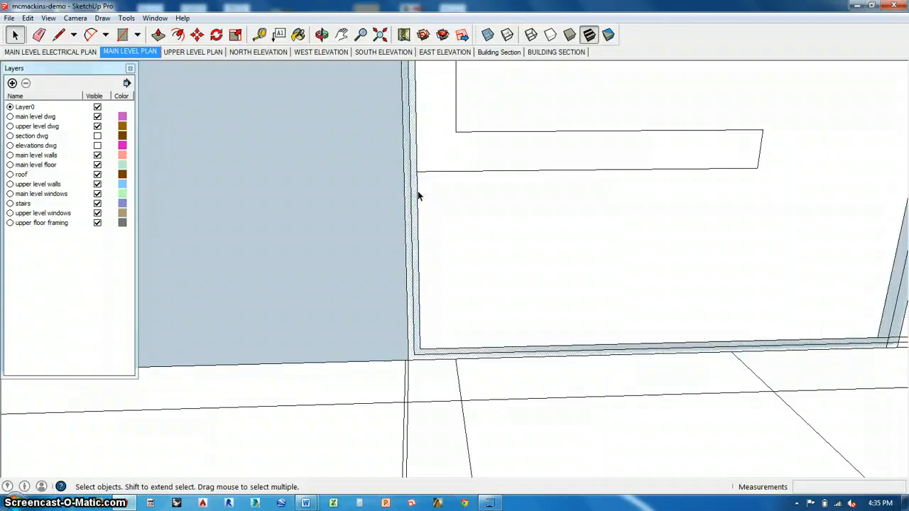
{"action": "middle_click_drag", "start_coordinate": [418, 191], "coordinate": [587, 290]}
{"action": "scroll", "coordinate": [578, 248], "scroll_direction": "down", "scroll_amount": 5}
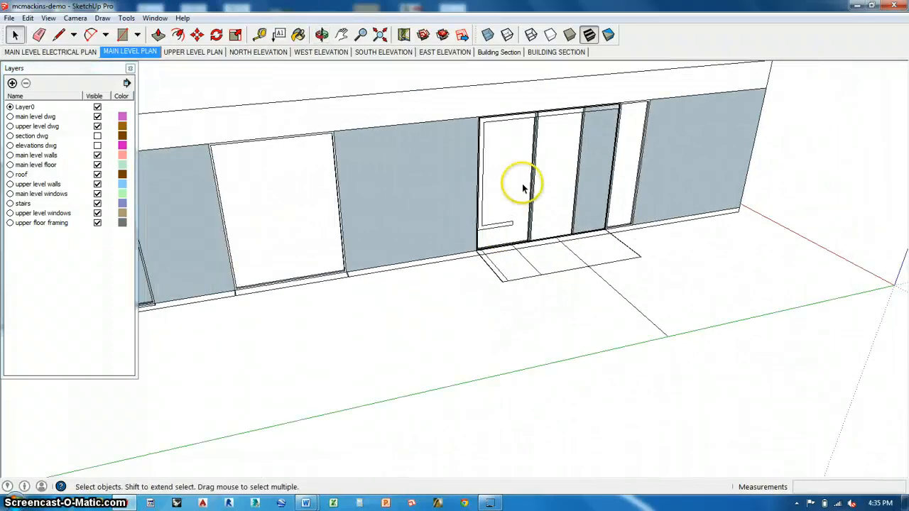
{"action": "scroll", "coordinate": [522, 188], "scroll_direction": "up", "scroll_amount": 6}
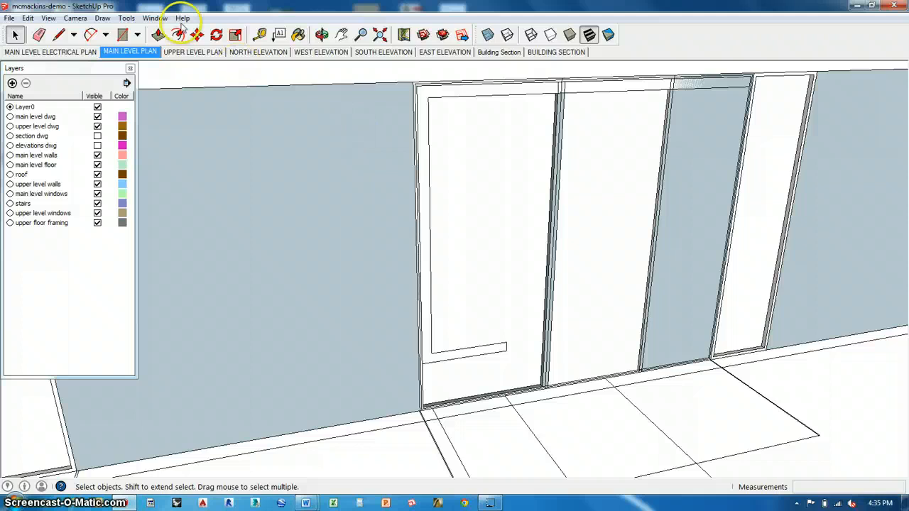
Extrude the 3-inch L-shaped strip outward 4' to the corner of the plan outline on the ground.
{"action": "left_click", "coordinate": [157, 34]}
{"action": "left_click", "coordinate": [425, 189]}
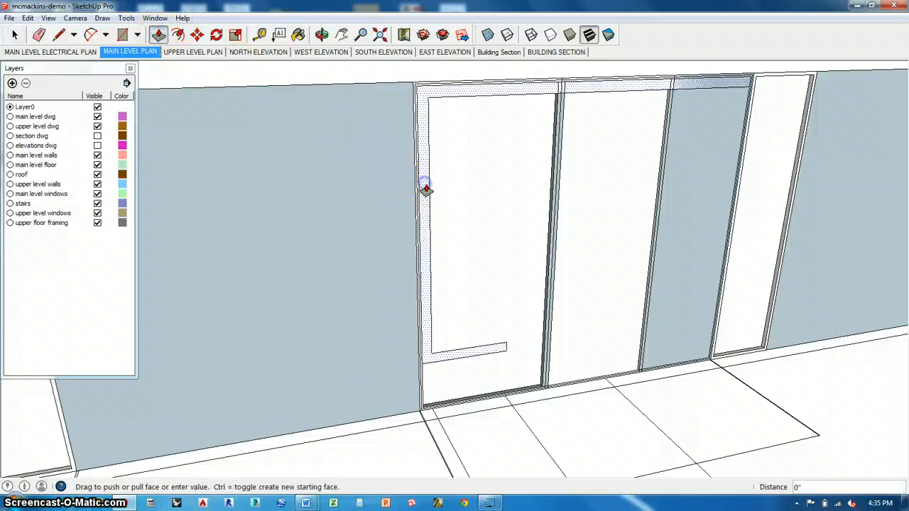
{"action": "scroll", "coordinate": [451, 277], "scroll_direction": "down", "scroll_amount": 3}
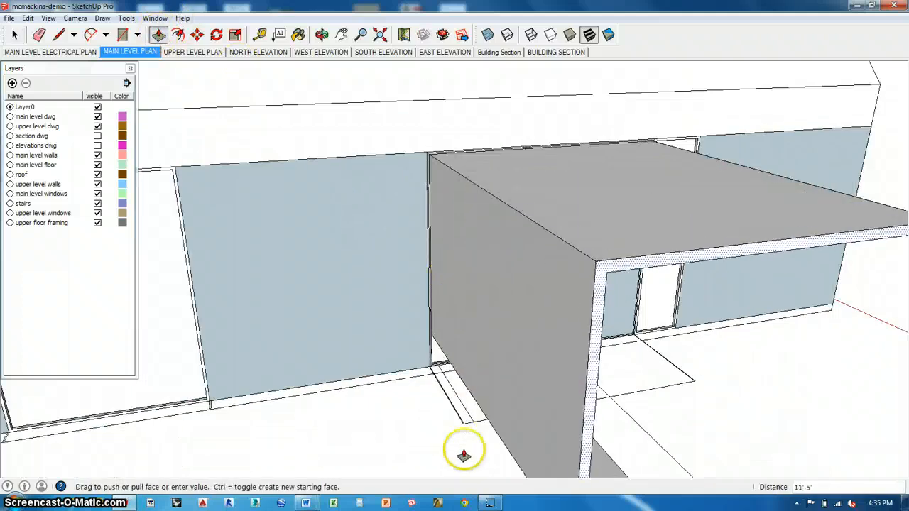
{"action": "left_click", "coordinate": [462, 429]}
Extrude the thin outer frame border outward 4', flush with the front of the strip.
{"action": "scroll", "coordinate": [430, 291], "scroll_direction": "up", "scroll_amount": 5}
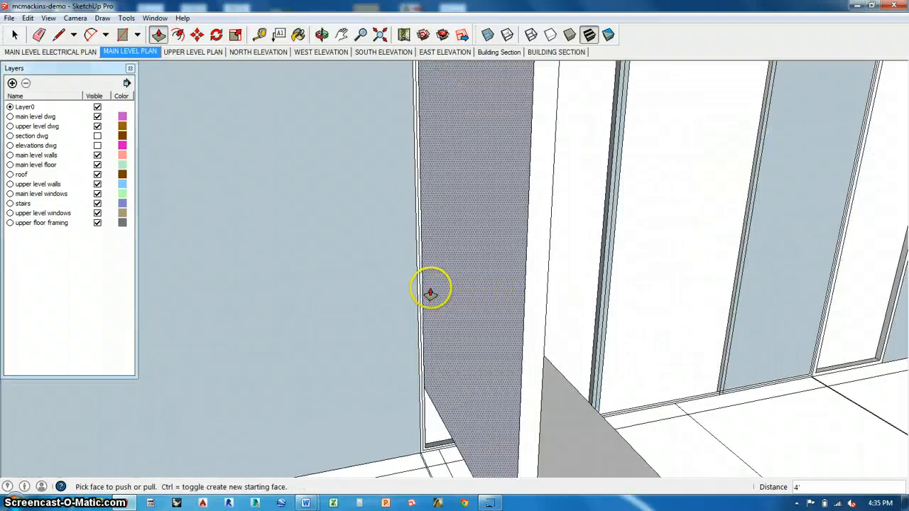
{"action": "left_click", "coordinate": [417, 291]}
{"action": "scroll", "coordinate": [420, 326], "scroll_direction": "down", "scroll_amount": 5}
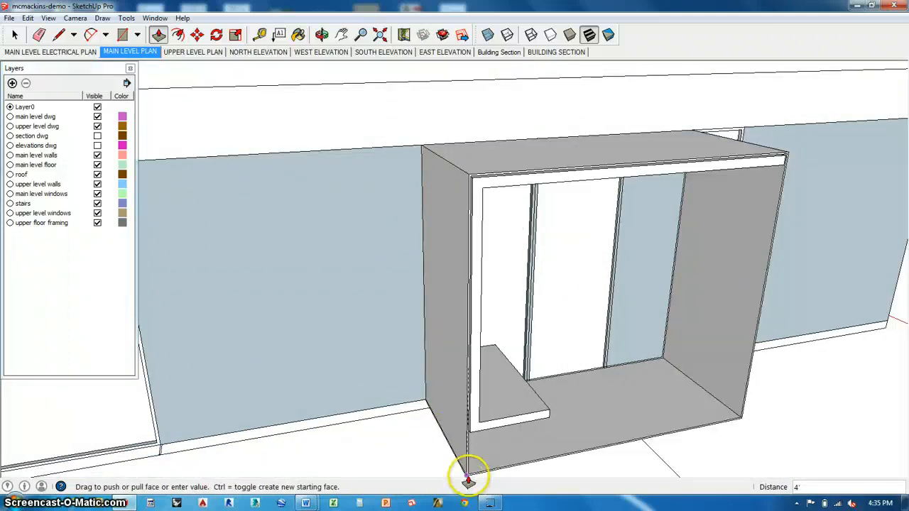
{"action": "left_click", "coordinate": [468, 476]}
Select all connected geometry of the extruded box, including the shelf, and make it a group.
{"action": "middle_click_drag", "start_coordinate": [574, 402], "coordinate": [345, 345]}
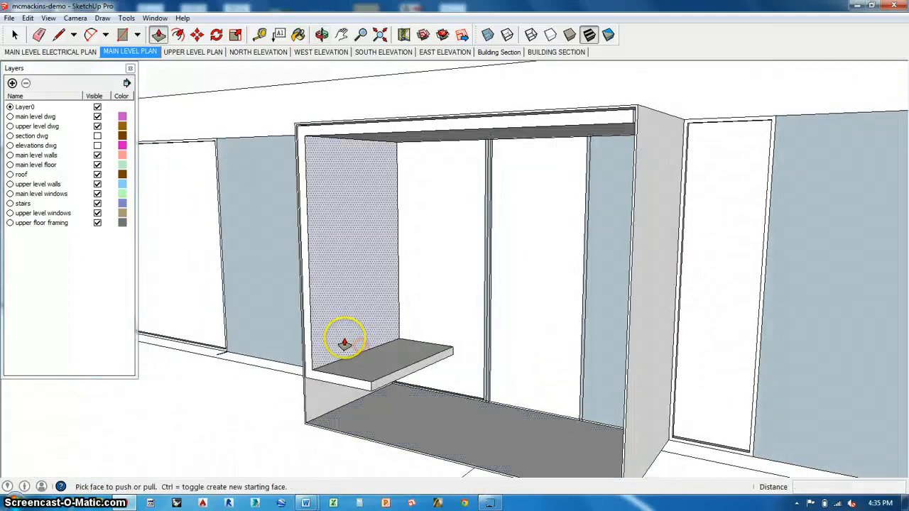
{"action": "scroll", "coordinate": [388, 298], "scroll_direction": "down", "scroll_amount": 4}
{"action": "middle_click_drag", "start_coordinate": [389, 296], "coordinate": [390, 321]}
{"action": "left_click", "coordinate": [14, 34]}
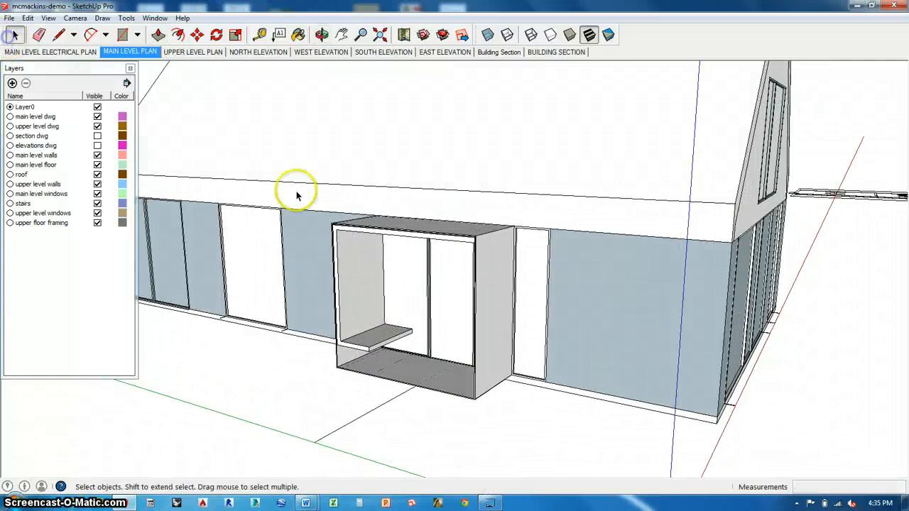
{"action": "triple_click", "coordinate": [383, 236]}
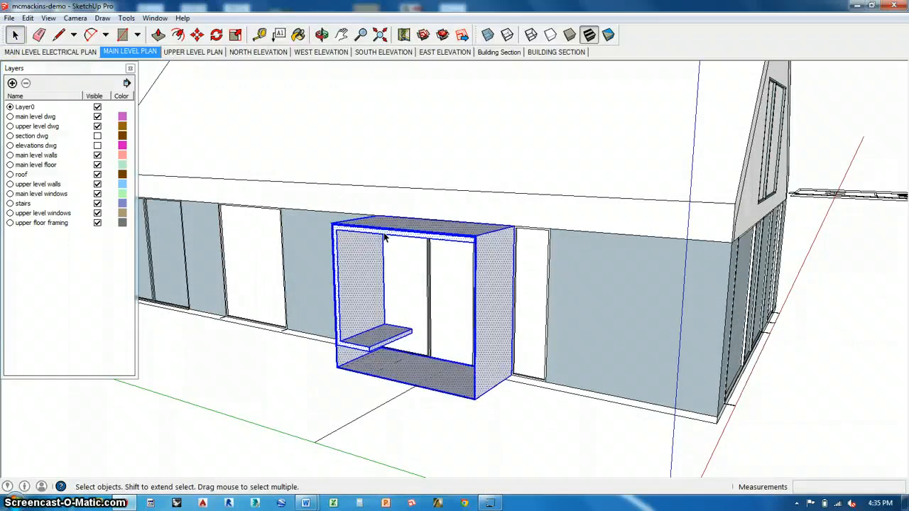
{"action": "key", "text": "g"}
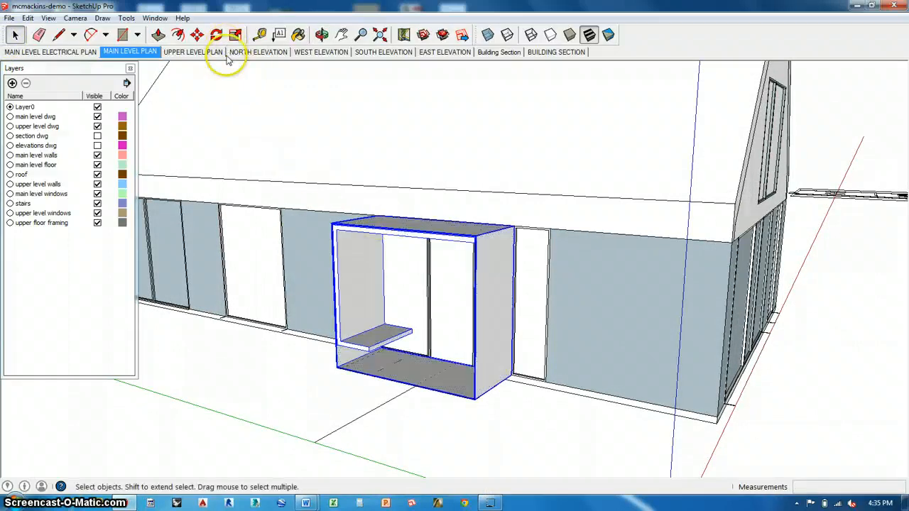
Inside the box group, pull the underside down to the lower edge of the house's base and close the group.
{"action": "middle_click_drag", "start_coordinate": [482, 318], "coordinate": [483, 276]}
{"action": "scroll", "coordinate": [545, 263], "scroll_direction": "up", "scroll_amount": 5}
{"action": "double_click", "coordinate": [468, 282]}
{"action": "scroll", "coordinate": [364, 302], "scroll_direction": "up", "scroll_amount": 2}
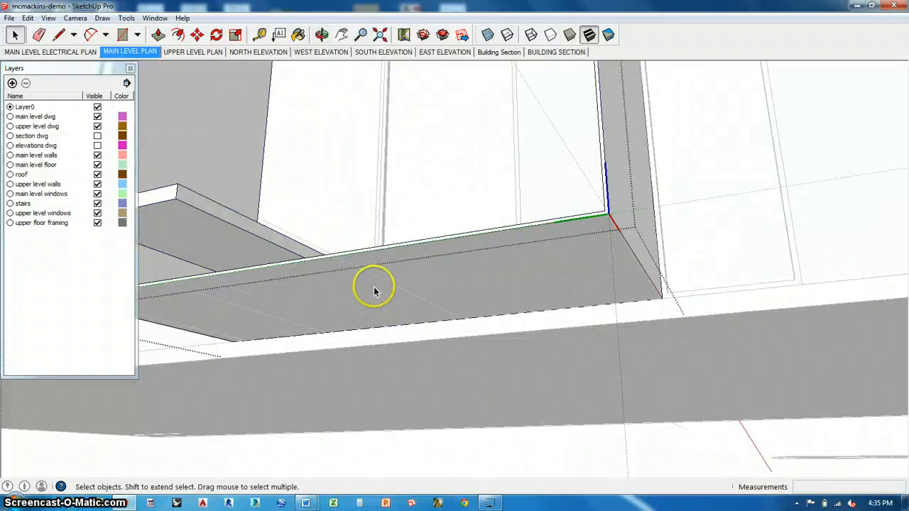
{"action": "left_click", "coordinate": [384, 284]}
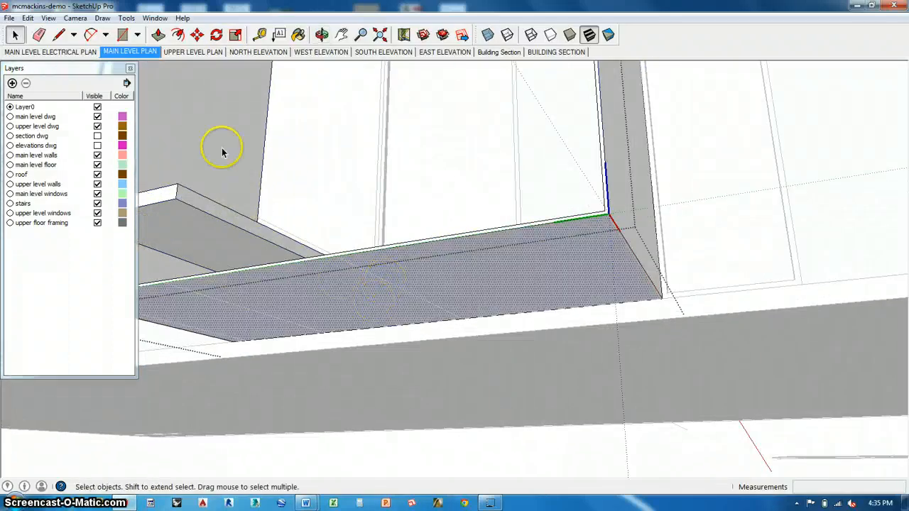
{"action": "left_click", "coordinate": [157, 34]}
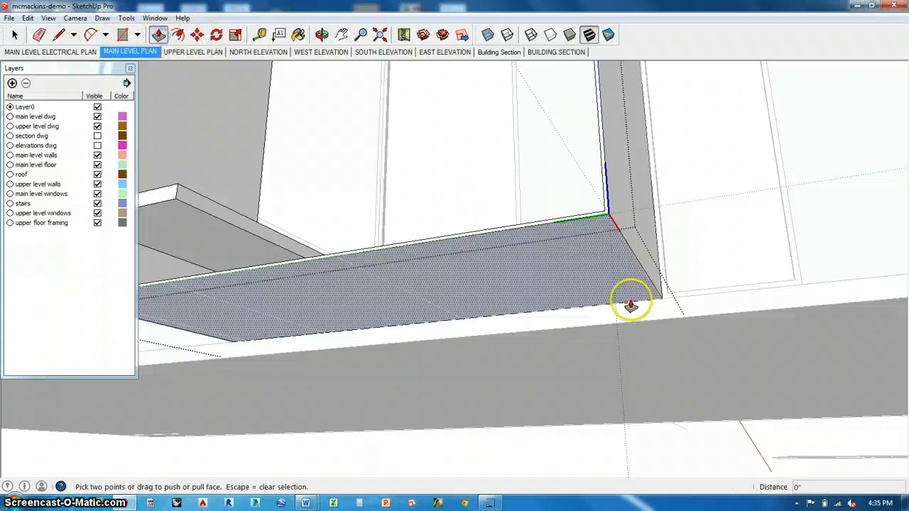
{"action": "left_click", "coordinate": [631, 305]}
{"action": "left_click", "coordinate": [670, 315]}
{"action": "mouse_move", "coordinate": [588, 331]}
{"action": "middle_mouse_down"}
{"action": "mouse_move", "coordinate": [490, 367]}
{"action": "mouse_move", "coordinate": [464, 396]}
{"action": "middle_mouse_up"}
{"action": "key", "text": "space"}
{"action": "key", "text": "e"}
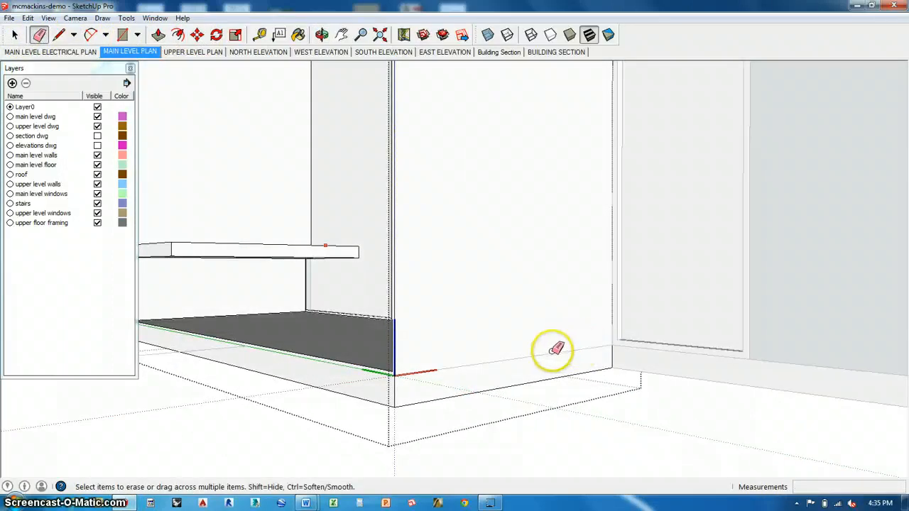
{"action": "middle_click_drag", "start_coordinate": [533, 325], "coordinate": [641, 434]}
{"action": "scroll", "coordinate": [641, 434], "scroll_direction": "down", "scroll_amount": 5}
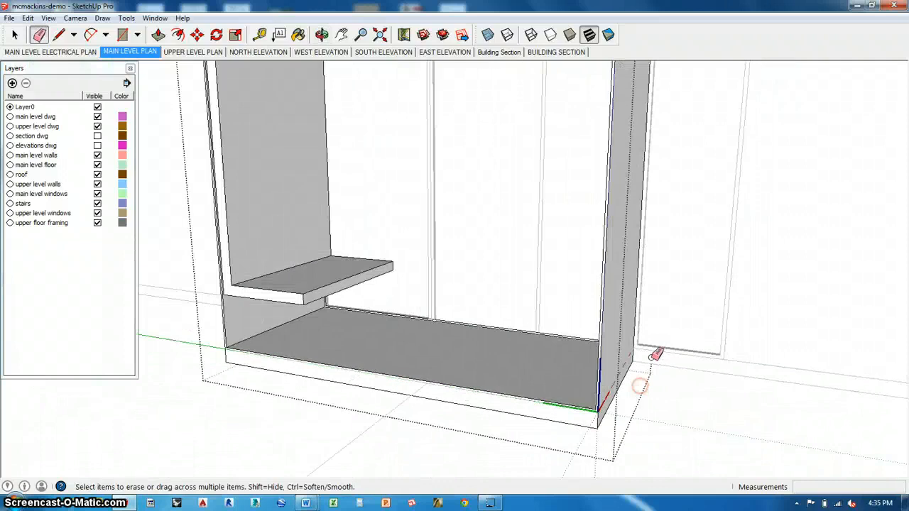
{"action": "left_click", "coordinate": [14, 34]}
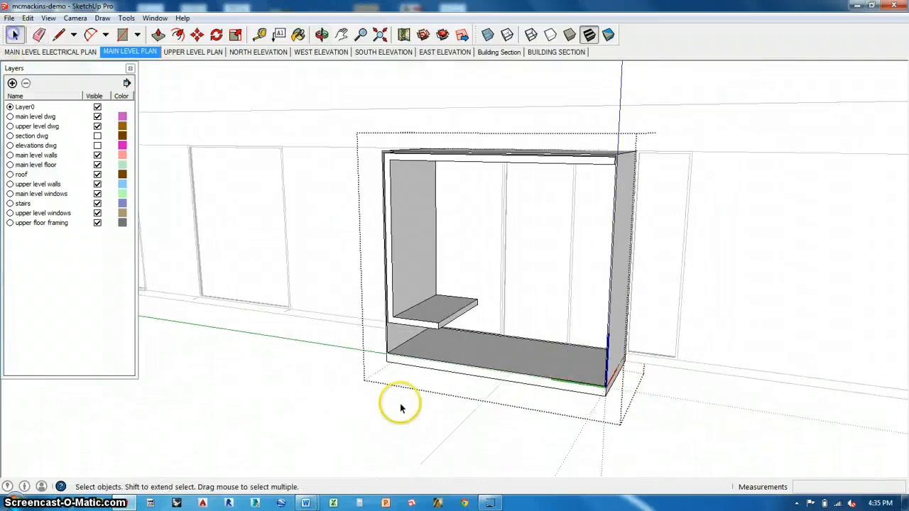
{"action": "left_click", "coordinate": [334, 374]}
Examine the lines along the box's base where it meets the house, from the side and the front.
{"action": "middle_click_drag", "start_coordinate": [334, 374], "coordinate": [497, 370]}
{"action": "middle_click_drag", "start_coordinate": [644, 370], "coordinate": [651, 363]}
{"action": "scroll", "coordinate": [659, 322], "scroll_direction": "up", "scroll_amount": 4}
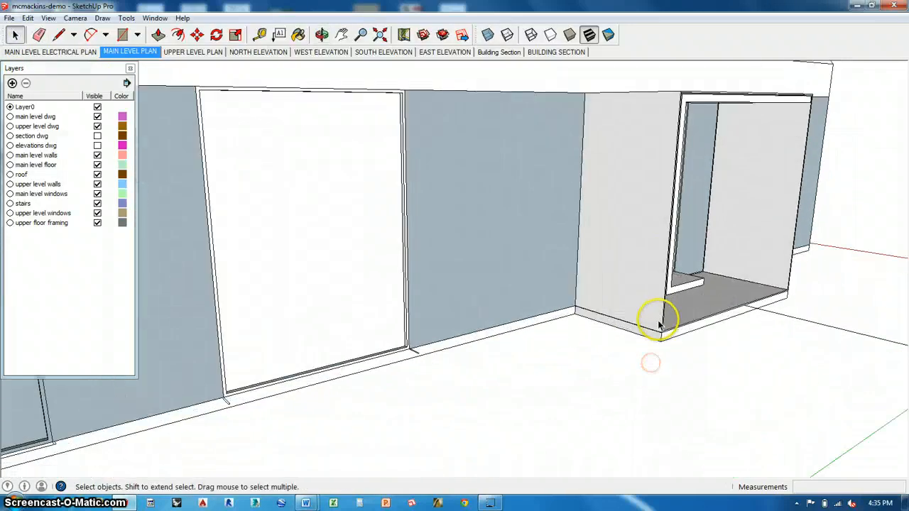
{"action": "scroll", "coordinate": [659, 324], "scroll_direction": "up", "scroll_amount": 3}
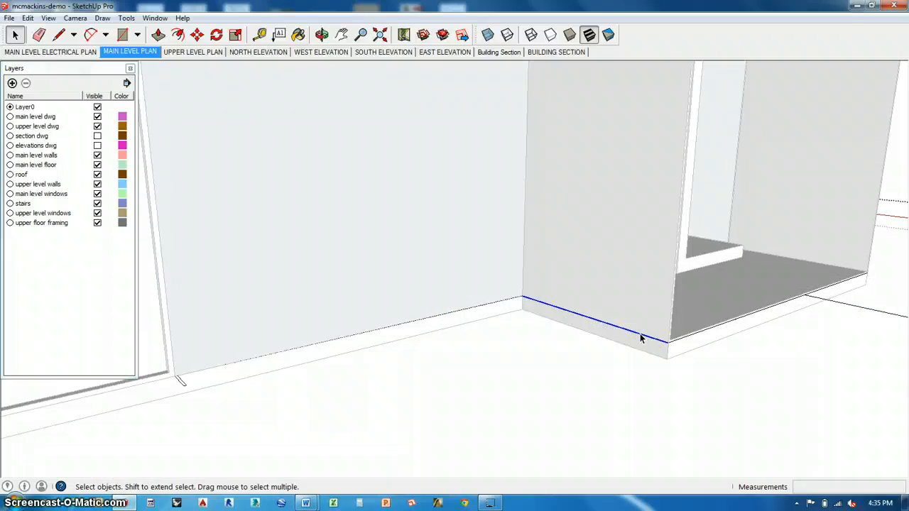
{"action": "left_click", "coordinate": [644, 341]}
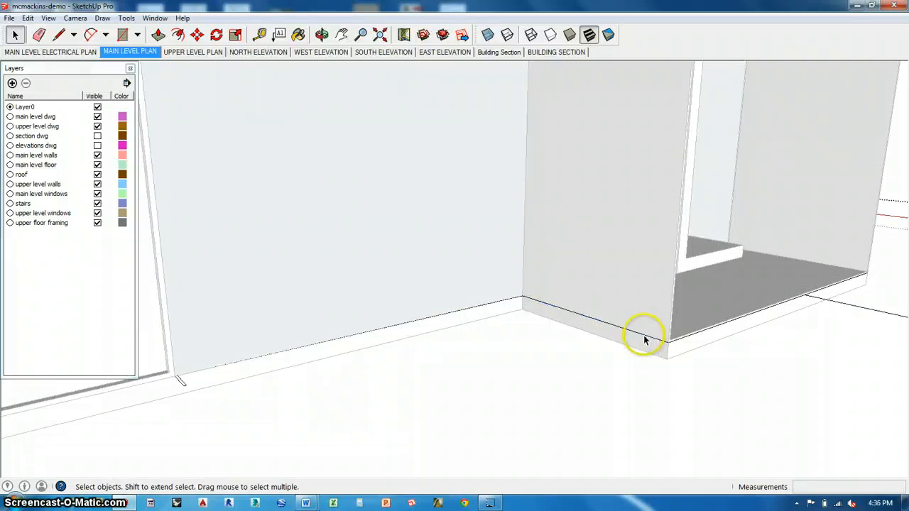
{"action": "middle_click_drag", "start_coordinate": [637, 352], "coordinate": [454, 361]}
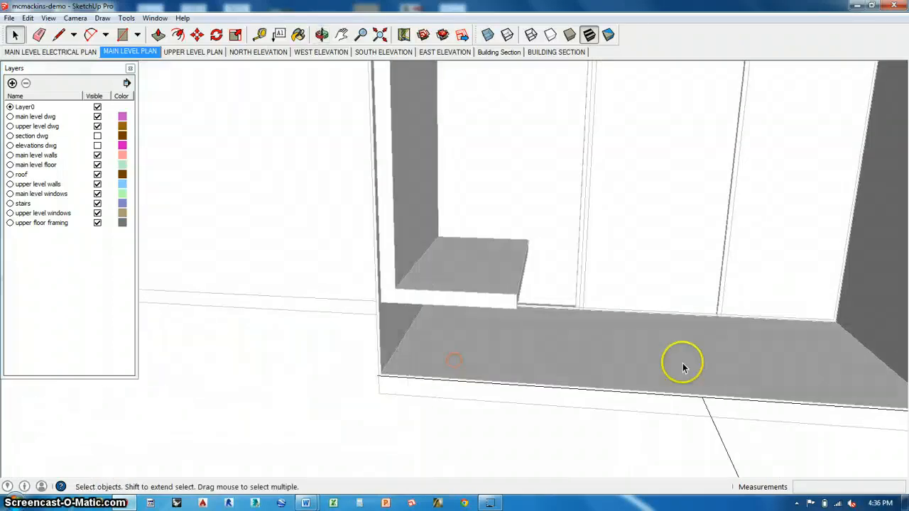
{"action": "mouse_move", "coordinate": [683, 365]}
{"action": "middle_mouse_down"}
{"action": "mouse_move", "coordinate": [522, 328]}
{"action": "mouse_move", "coordinate": [583, 357]}
{"action": "mouse_move", "coordinate": [584, 377]}
{"action": "mouse_move", "coordinate": [631, 371]}
{"action": "mouse_move", "coordinate": [552, 380]}
{"action": "mouse_move", "coordinate": [578, 371]}
{"action": "mouse_move", "coordinate": [568, 383]}
{"action": "middle_mouse_up"}
{"action": "scroll", "coordinate": [487, 324], "scroll_direction": "down", "scroll_amount": 4}
{"action": "scroll", "coordinate": [610, 380], "scroll_direction": "down", "scroll_amount": 3}
{"action": "scroll", "coordinate": [610, 380], "scroll_direction": "down", "scroll_amount": 3}
{"action": "scroll", "coordinate": [573, 399], "scroll_direction": "up", "scroll_amount": 5}
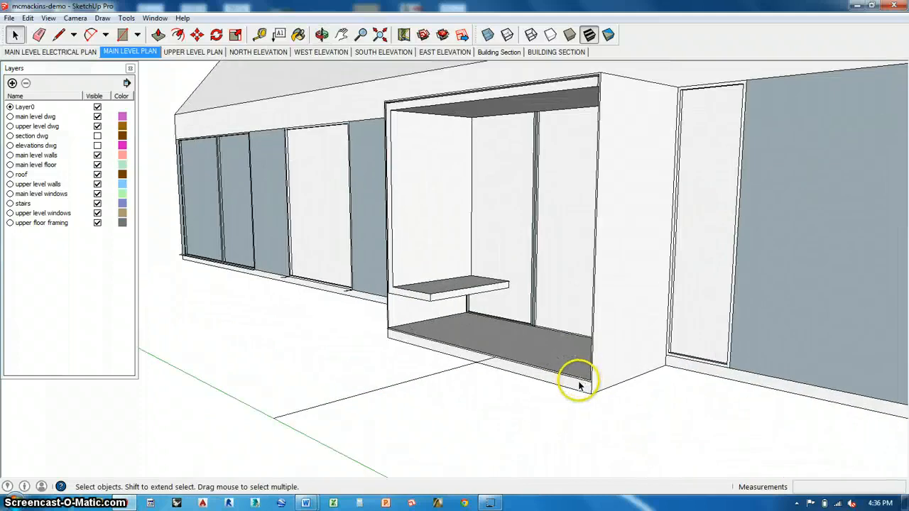
Select the whole box group and move it away from the house onto the open ground in front.
{"action": "double_click", "coordinate": [579, 385]}
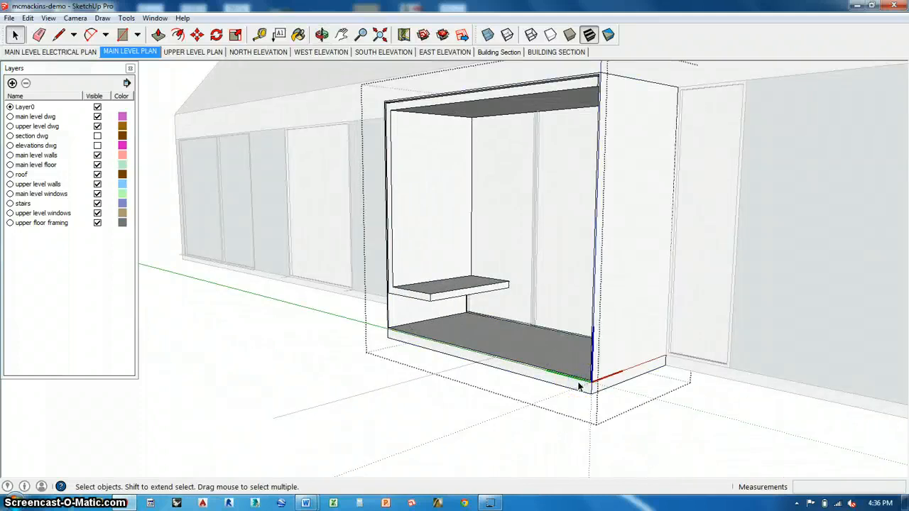
{"action": "middle_click_drag", "start_coordinate": [578, 387], "coordinate": [544, 402]}
{"action": "left_click", "coordinate": [572, 451]}
{"action": "left_click", "coordinate": [574, 405]}
{"action": "scroll", "coordinate": [585, 409], "scroll_direction": "down", "scroll_amount": 5}
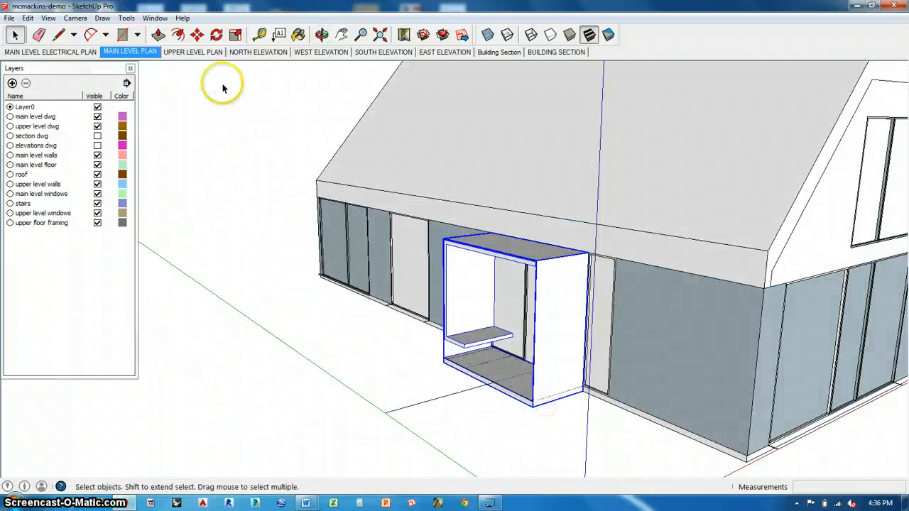
{"action": "left_click", "coordinate": [197, 35]}
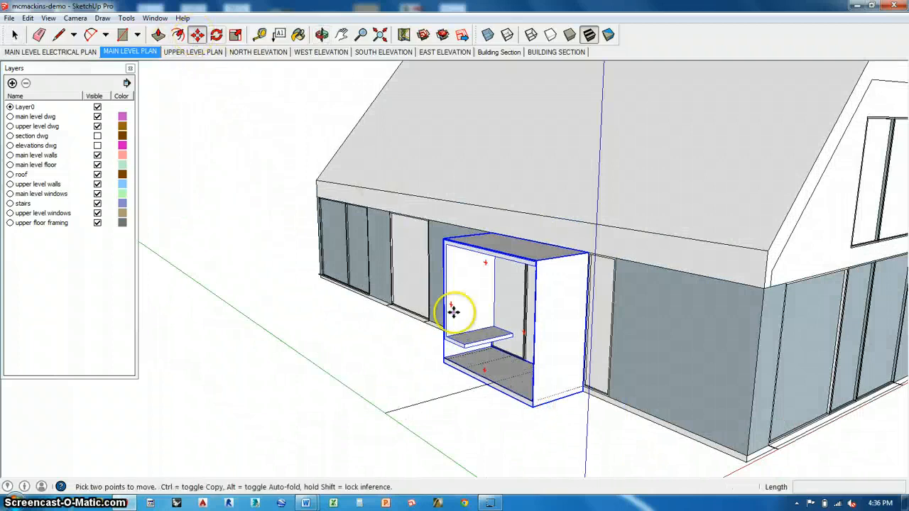
{"action": "left_click", "coordinate": [584, 391]}
{"action": "left_click", "coordinate": [345, 465]}
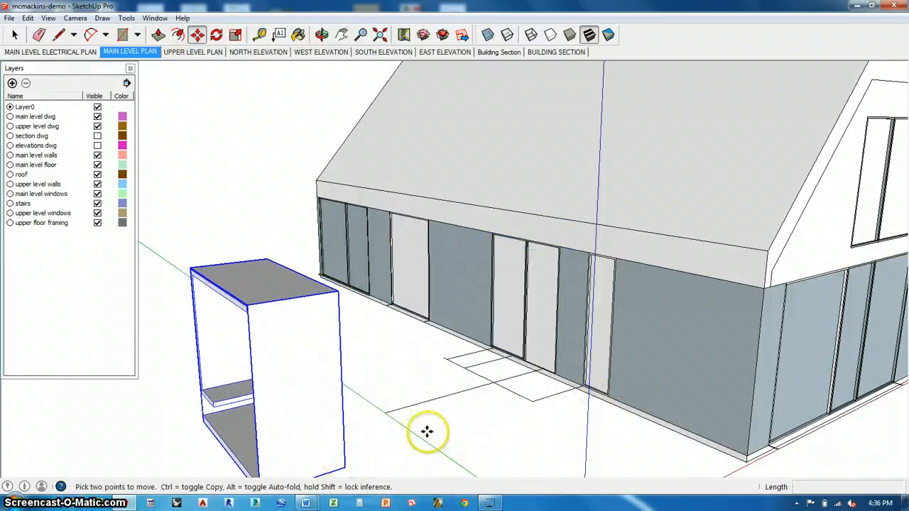
Examine the open back side of the moved box around its shelf and frame edges.
{"action": "middle_click_drag", "start_coordinate": [426, 431], "coordinate": [785, 407]}
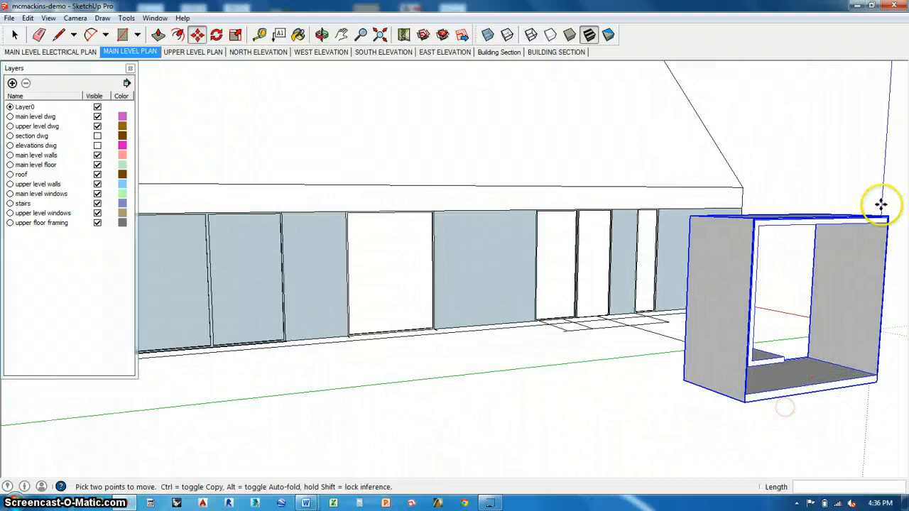
{"action": "middle_click_drag", "start_coordinate": [880, 205], "coordinate": [744, 217]}
{"action": "scroll", "coordinate": [820, 289], "scroll_direction": "up", "scroll_amount": 3}
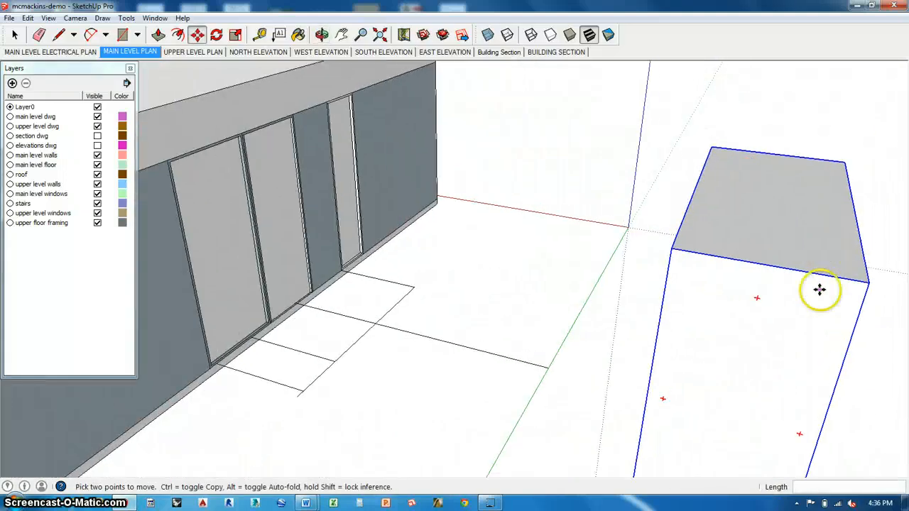
{"action": "middle_click_drag", "start_coordinate": [819, 289], "coordinate": [863, 339]}
{"action": "scroll", "coordinate": [693, 367], "scroll_direction": "up", "scroll_amount": 2}
{"action": "middle_click_drag", "start_coordinate": [694, 367], "coordinate": [821, 380]}
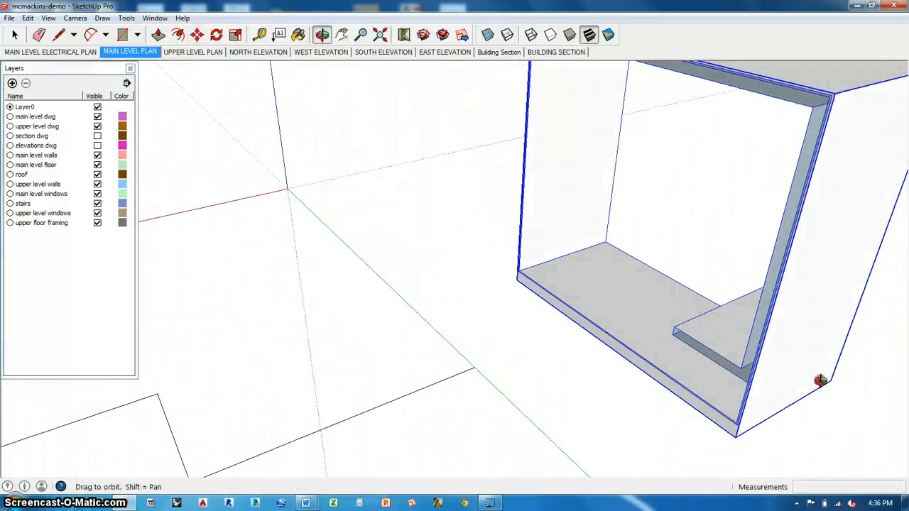
{"action": "scroll", "coordinate": [718, 428], "scroll_direction": "down", "scroll_amount": 2}
{"action": "scroll", "coordinate": [765, 110], "scroll_direction": "up", "scroll_amount": 1}
{"action": "scroll", "coordinate": [734, 181], "scroll_direction": "up", "scroll_amount": 1}
{"action": "middle_click_drag", "start_coordinate": [734, 181], "coordinate": [736, 179]}
{"action": "scroll", "coordinate": [736, 180], "scroll_direction": "up", "scroll_amount": 2}
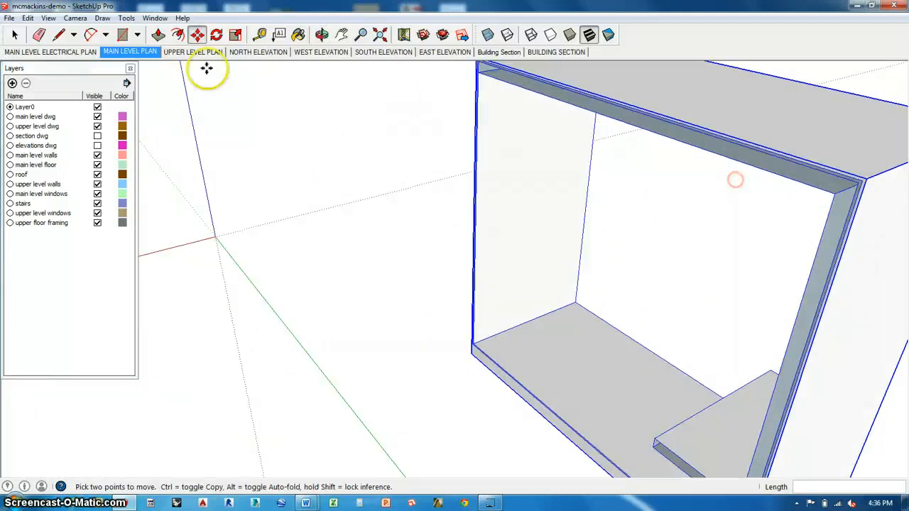
{"action": "left_click", "coordinate": [58, 34]}
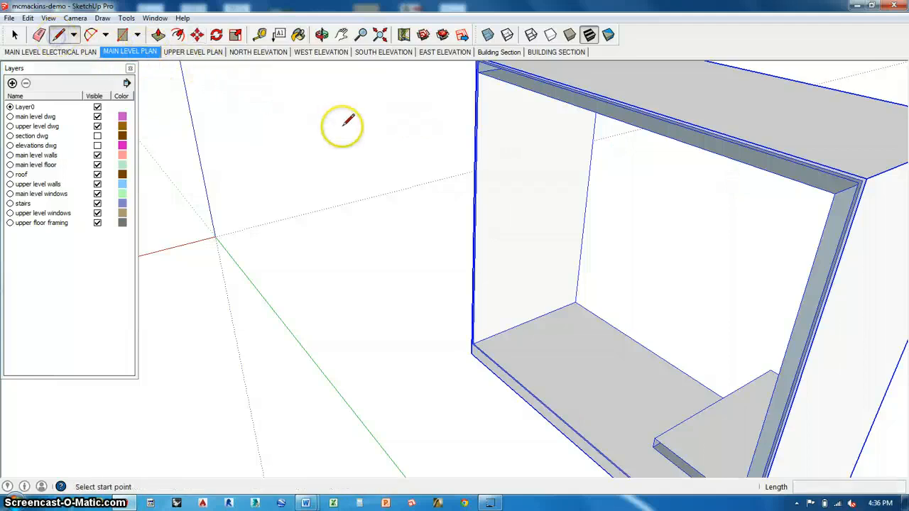
{"action": "scroll", "coordinate": [618, 331], "scroll_direction": "down", "scroll_amount": 2}
{"action": "scroll", "coordinate": [656, 358], "scroll_direction": "up", "scroll_amount": 3}
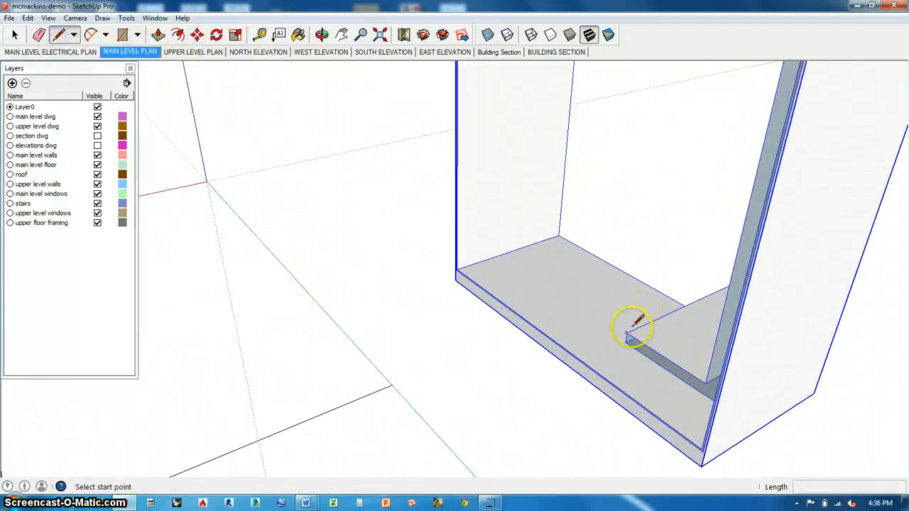
{"action": "left_click", "coordinate": [627, 334]}
{"action": "key", "text": "space"}
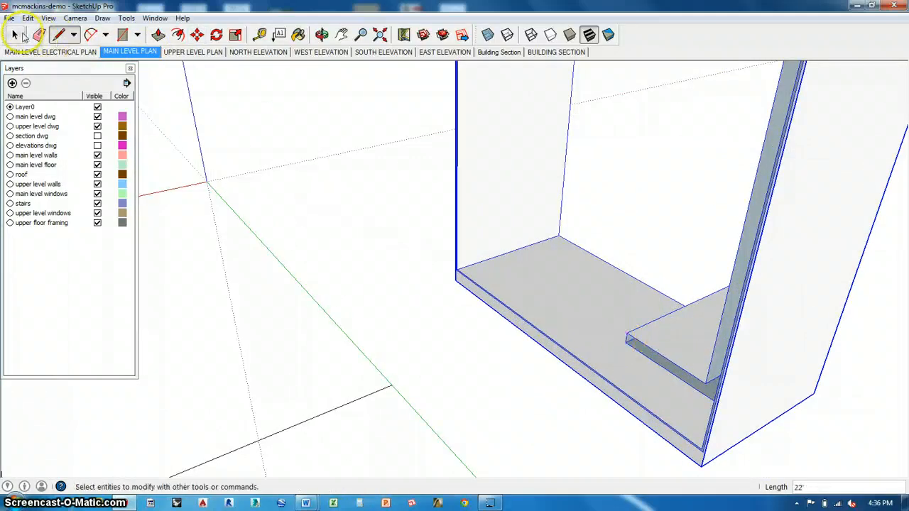
Inside the box group, draw a line along the shelf's rear upper edge from its free corner to the frame, filling the open back with faces.
{"action": "left_click", "coordinate": [310, 166]}
{"action": "middle_click_drag", "start_coordinate": [568, 316], "coordinate": [172, 132]}
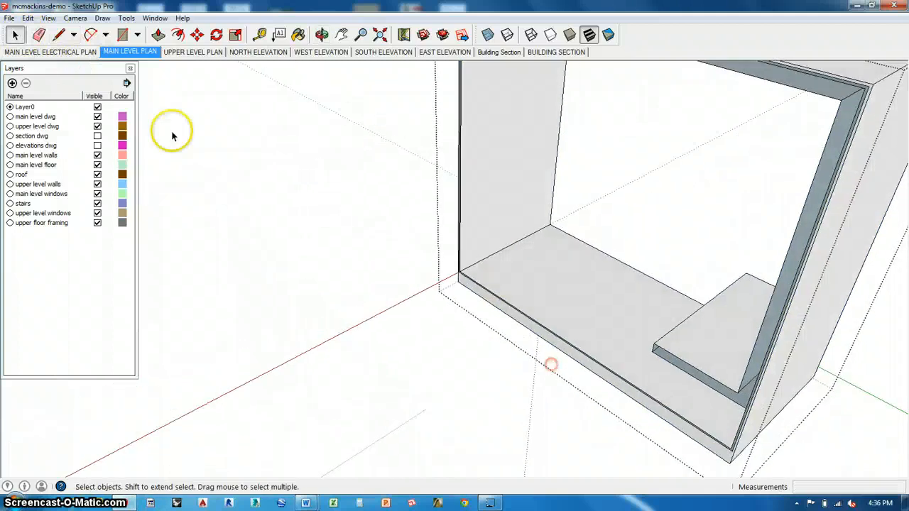
{"action": "left_click", "coordinate": [57, 37]}
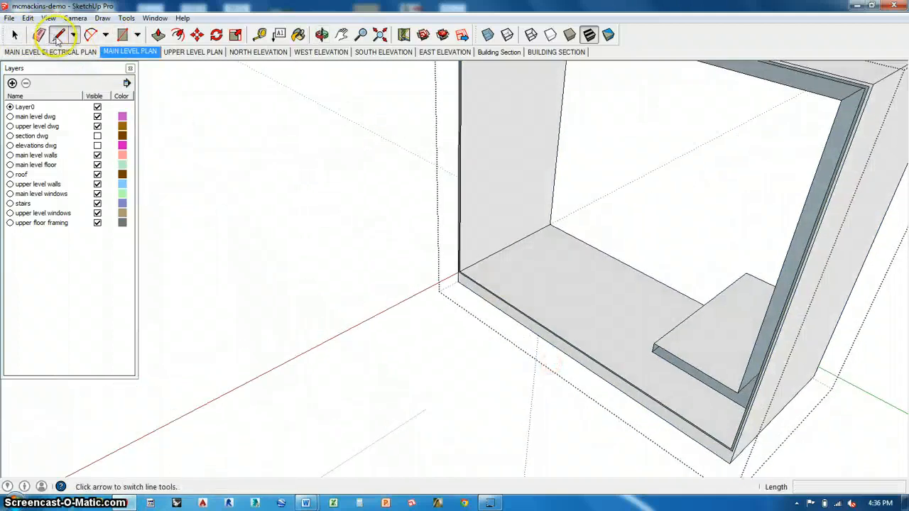
{"action": "left_click", "coordinate": [653, 344]}
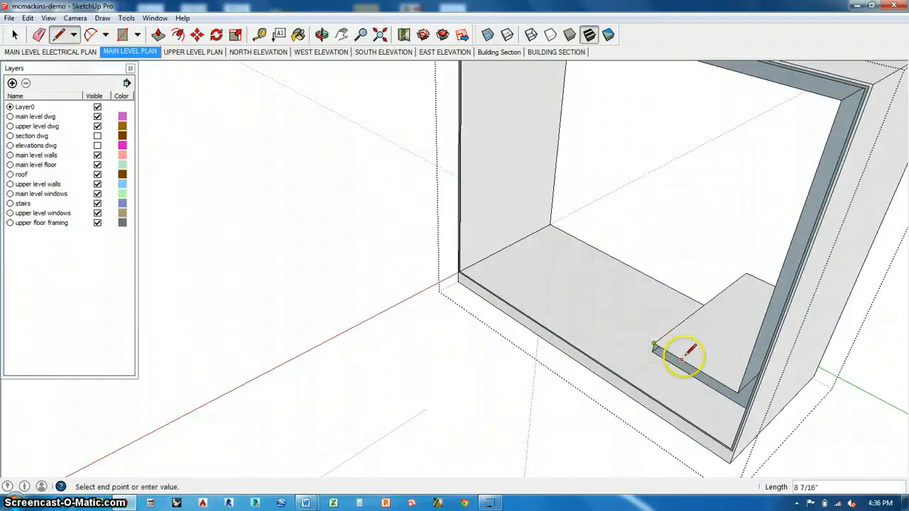
{"action": "left_click", "coordinate": [739, 389]}
{"action": "middle_click_drag", "start_coordinate": [744, 375], "coordinate": [639, 305]}
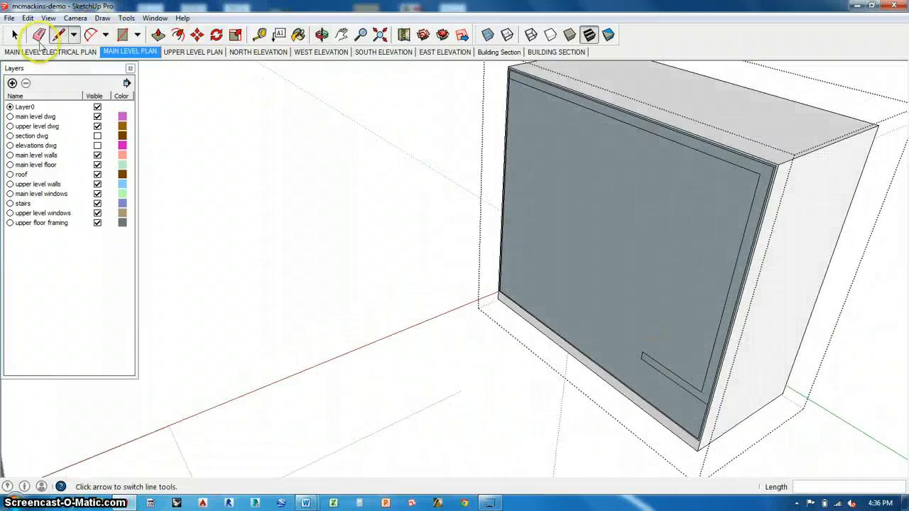
{"action": "left_click", "coordinate": [15, 35]}
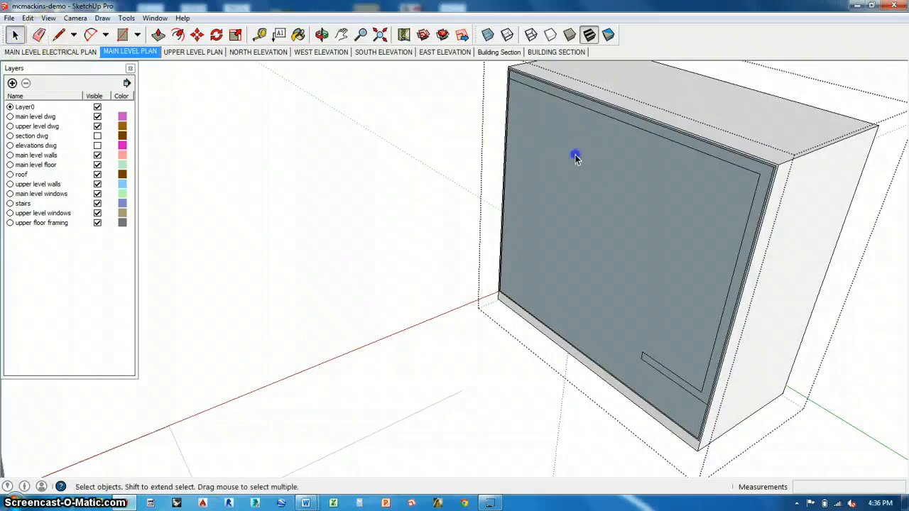
Delete the large face covering the box's open back.
{"action": "left_click", "coordinate": [576, 158]}
{"action": "key", "text": "Delete"}
{"action": "middle_click_drag", "start_coordinate": [635, 215], "coordinate": [695, 223]}
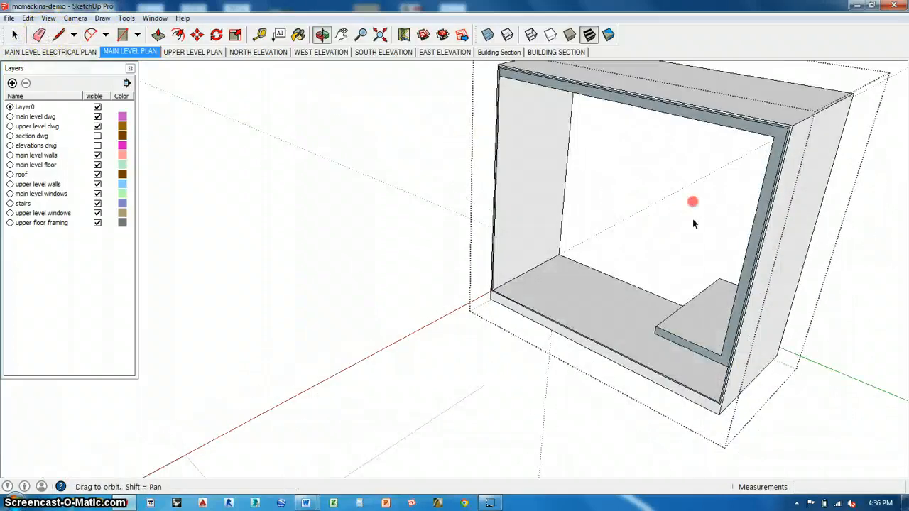
Remove the leftover thin rim lines along the bottom and side edges of the box's open back.
{"action": "scroll", "coordinate": [680, 362], "scroll_direction": "up", "scroll_amount": 5}
{"action": "scroll", "coordinate": [676, 368], "scroll_direction": "up", "scroll_amount": 3}
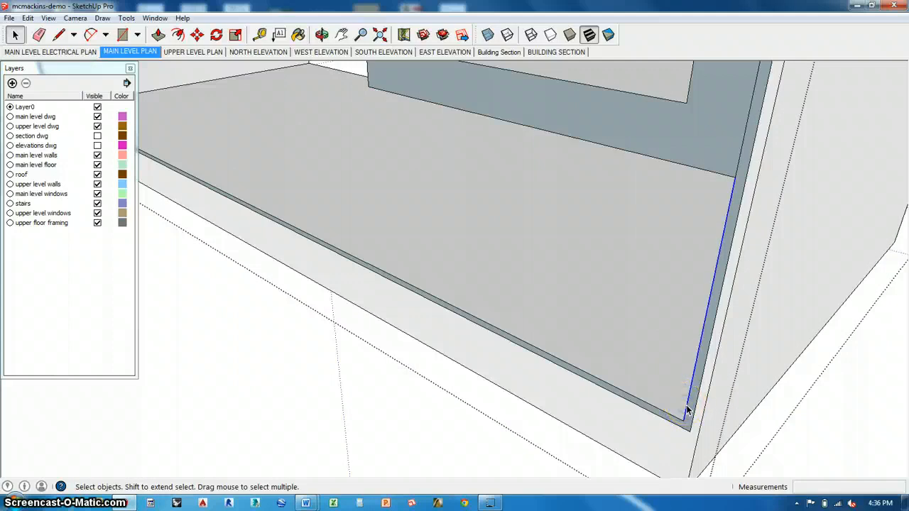
{"action": "left_click", "coordinate": [675, 416]}
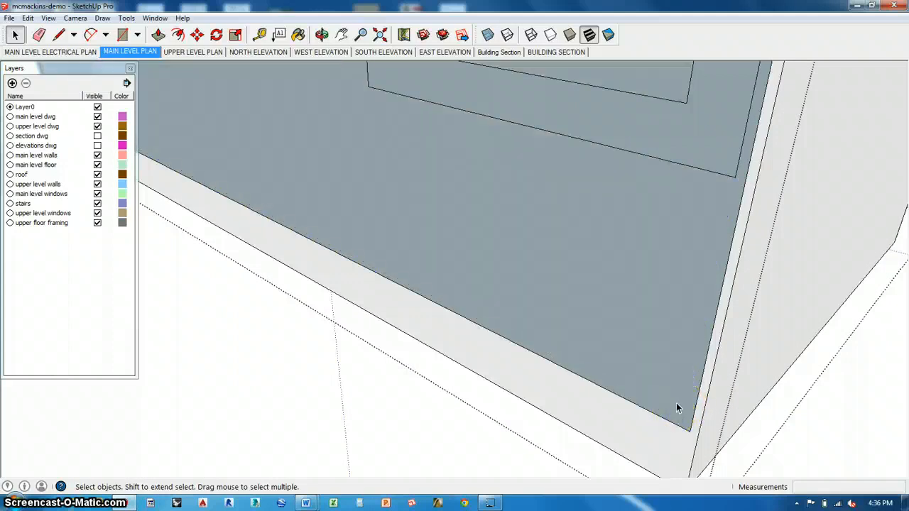
{"action": "middle_click_drag", "start_coordinate": [676, 418], "coordinate": [652, 271]}
{"action": "scroll", "coordinate": [676, 420], "scroll_direction": "down", "scroll_amount": 8}
{"action": "left_click", "coordinate": [704, 241]}
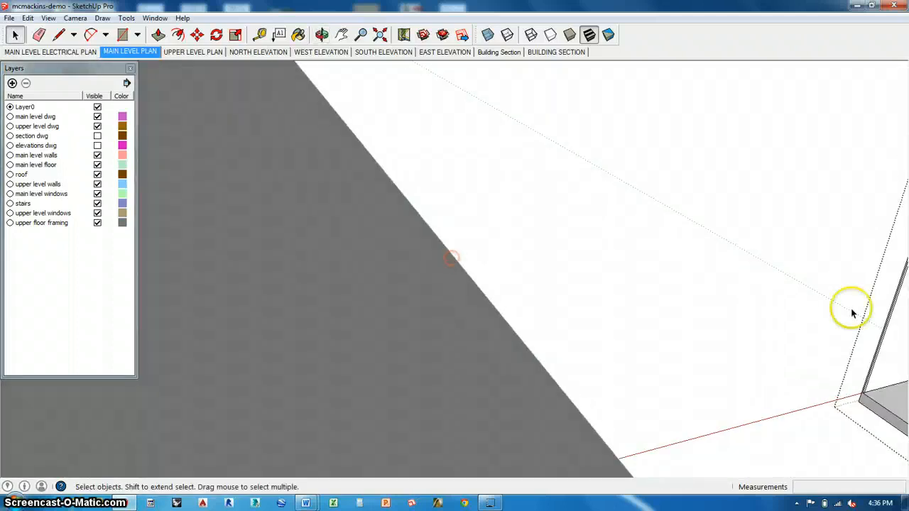
{"action": "scroll", "coordinate": [868, 334], "scroll_direction": "up", "scroll_amount": 5}
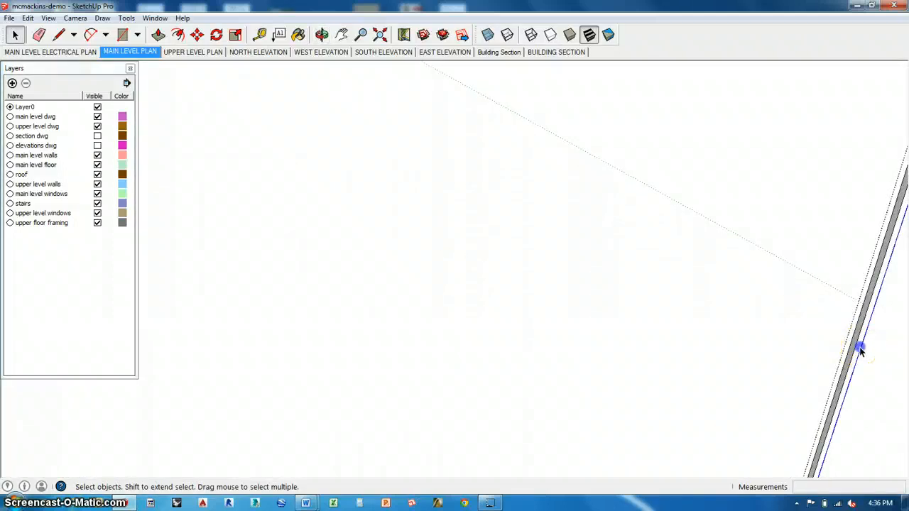
{"action": "key", "text": "Delete"}
{"action": "scroll", "coordinate": [491, 282], "scroll_direction": "down", "scroll_amount": 5}
{"action": "middle_click_drag", "start_coordinate": [651, 296], "coordinate": [676, 274]}
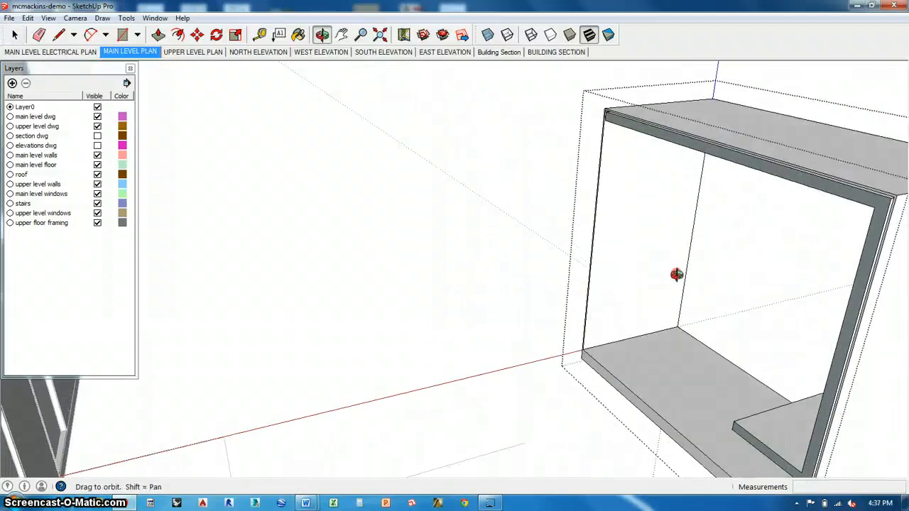
Examine the cleaned-up box from the front together with the house wall behind it.
{"action": "scroll", "coordinate": [899, 197], "scroll_direction": "up", "scroll_amount": 1}
{"action": "scroll", "coordinate": [899, 197], "scroll_direction": "down", "scroll_amount": 5}
{"action": "middle_click_drag", "start_coordinate": [692, 211], "coordinate": [475, 239]}
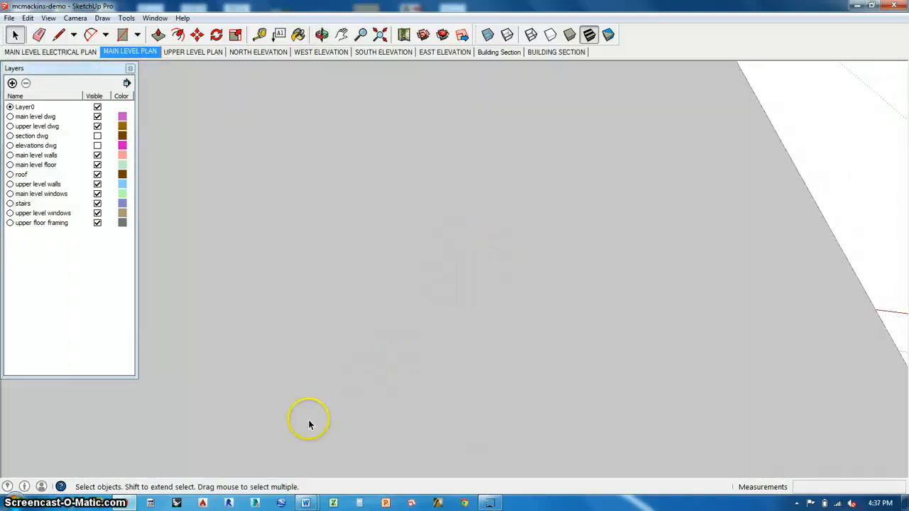
{"action": "scroll", "coordinate": [377, 296], "scroll_direction": "down", "scroll_amount": 5}
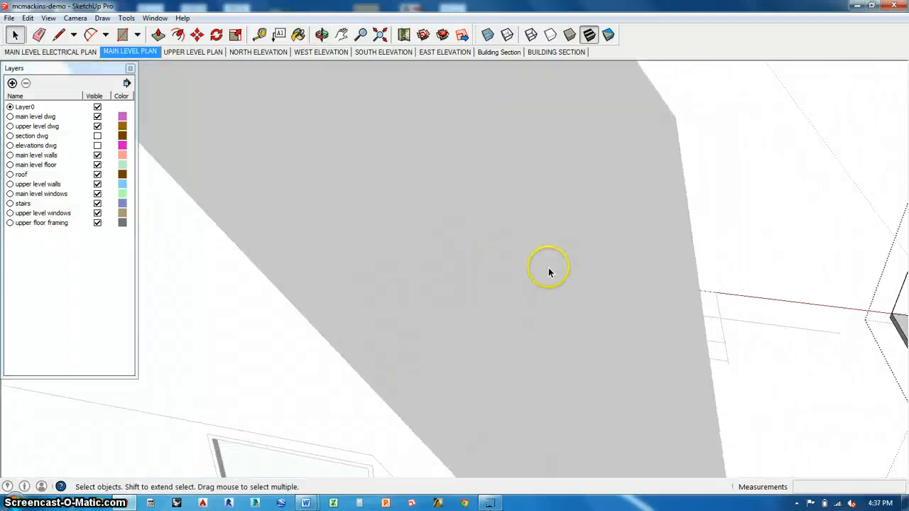
{"action": "scroll", "coordinate": [548, 268], "scroll_direction": "down", "scroll_amount": 4}
{"action": "middle_click_drag", "start_coordinate": [548, 268], "coordinate": [450, 319]}
{"action": "scroll", "coordinate": [391, 264], "scroll_direction": "up", "scroll_amount": 4}
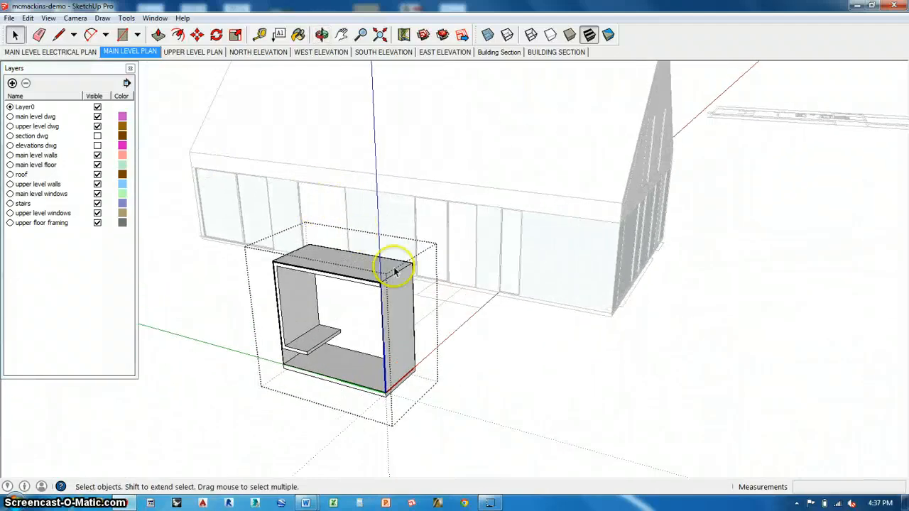
{"action": "middle_click_drag", "start_coordinate": [392, 263], "coordinate": [435, 310]}
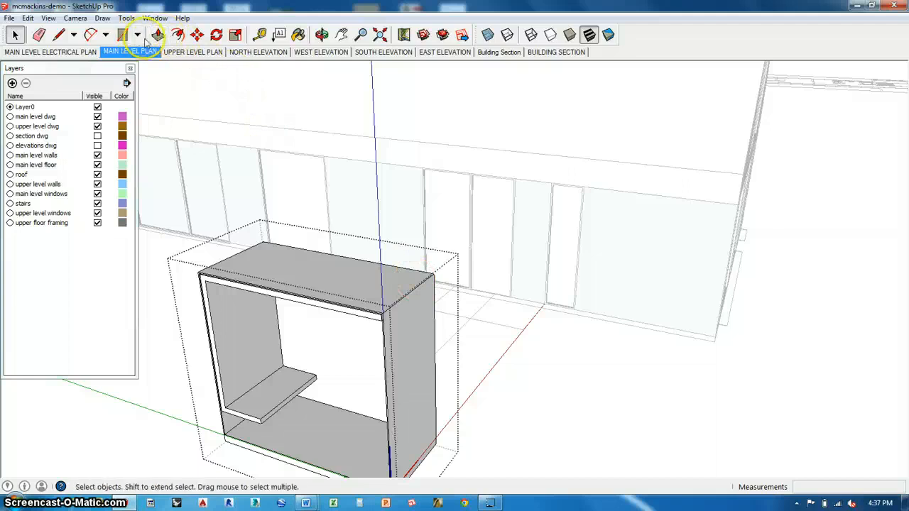
{"action": "middle_click_drag", "start_coordinate": [552, 354], "coordinate": [429, 328]}
{"action": "left_click", "coordinate": [232, 366]}
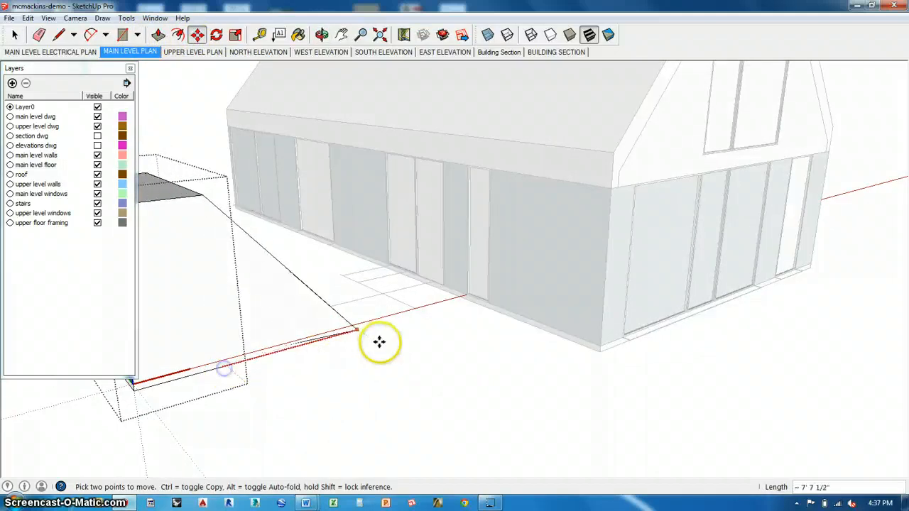
{"action": "key", "text": "Escape"}
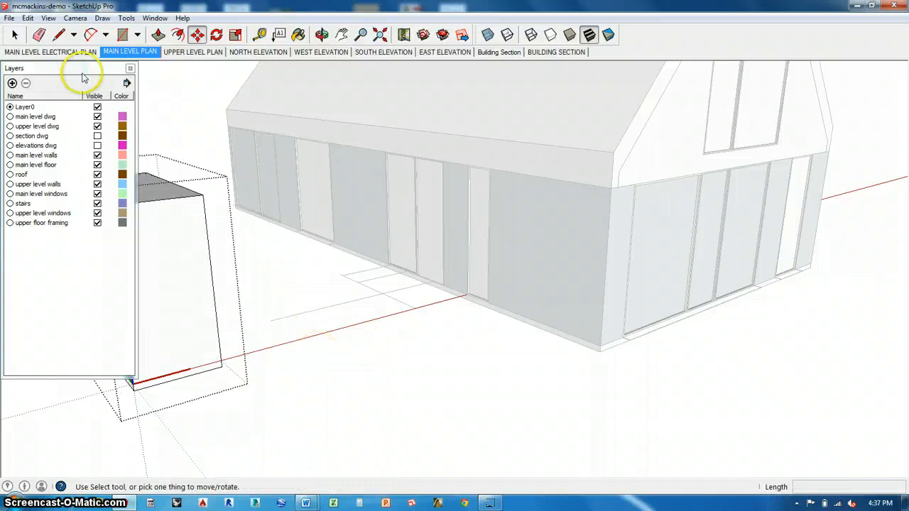
Leave the box group and move the whole box about 15 ft 7 in along the red axis, back against the house wall.
{"action": "left_click", "coordinate": [348, 367]}
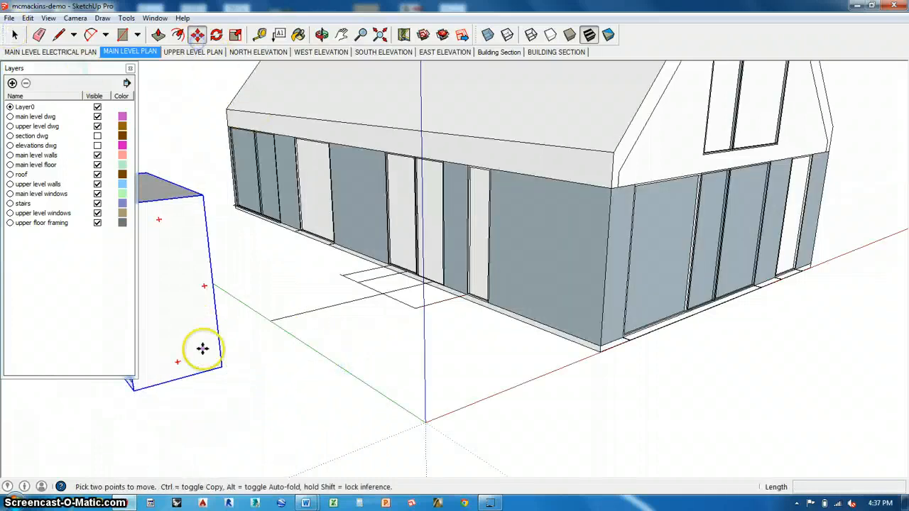
{"action": "left_click", "coordinate": [218, 366]}
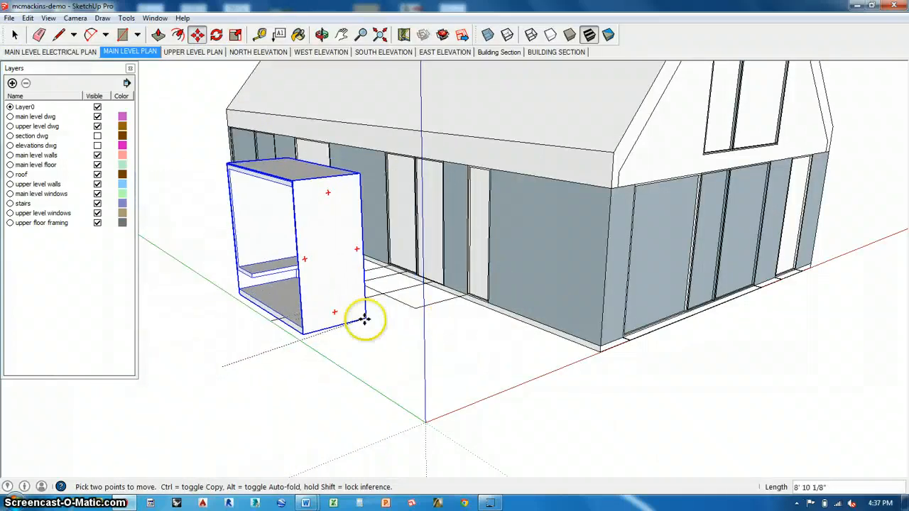
{"action": "left_click", "coordinate": [590, 341]}
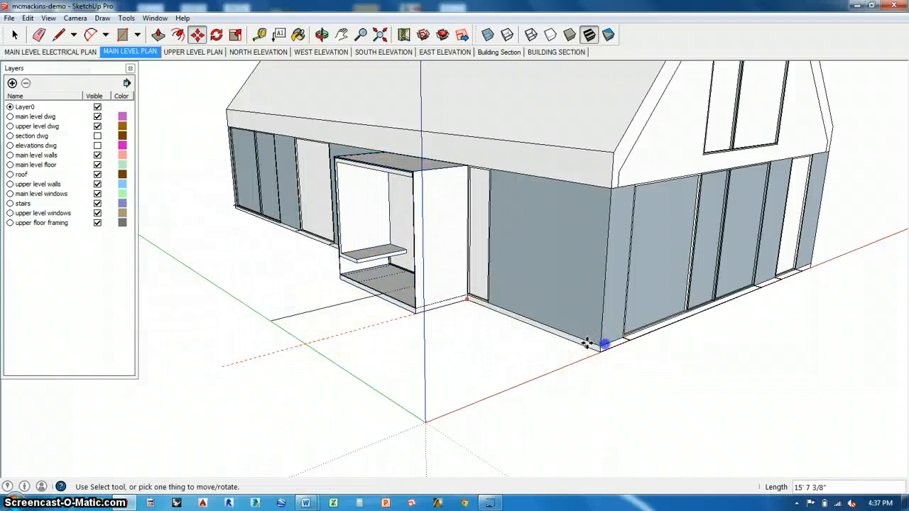
Hide the upper level walls, roof, upper level windows and upper floor framing layers.
{"action": "middle_click_drag", "start_coordinate": [589, 341], "coordinate": [399, 391]}
{"action": "middle_click_drag", "start_coordinate": [519, 322], "coordinate": [491, 392]}
{"action": "scroll", "coordinate": [491, 391], "scroll_direction": "down", "scroll_amount": 1}
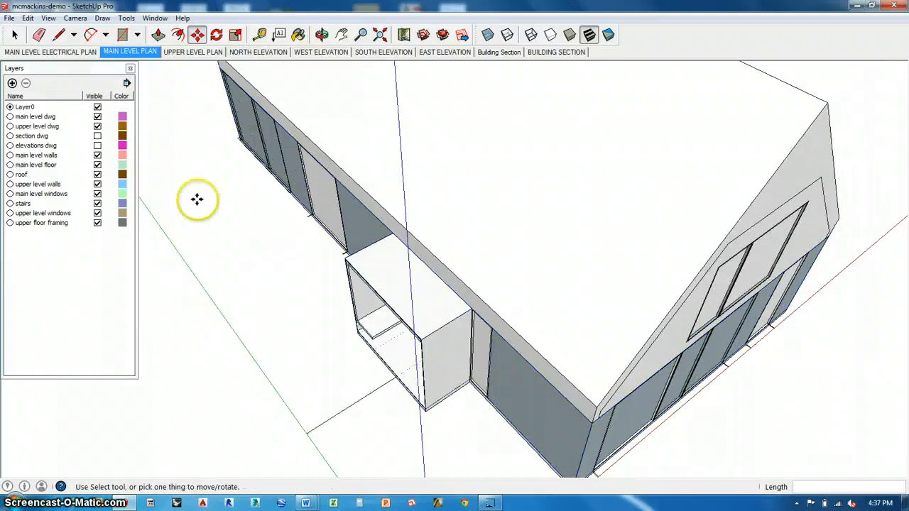
{"action": "left_click", "coordinate": [97, 184]}
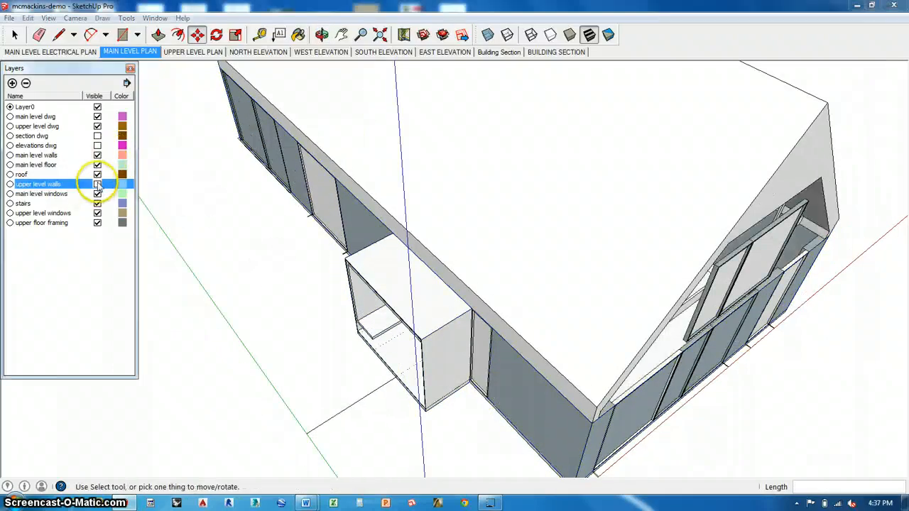
{"action": "left_click", "coordinate": [97, 174]}
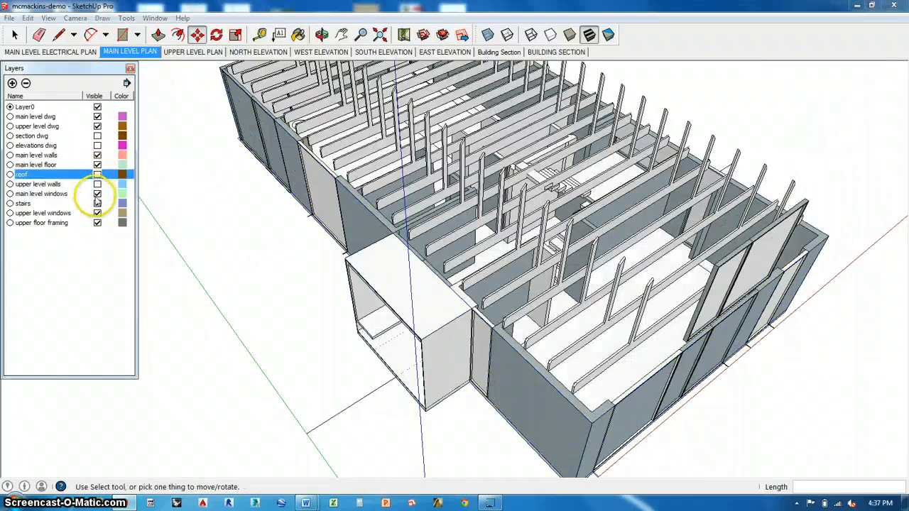
{"action": "left_click", "coordinate": [97, 213]}
{"action": "left_click", "coordinate": [97, 223]}
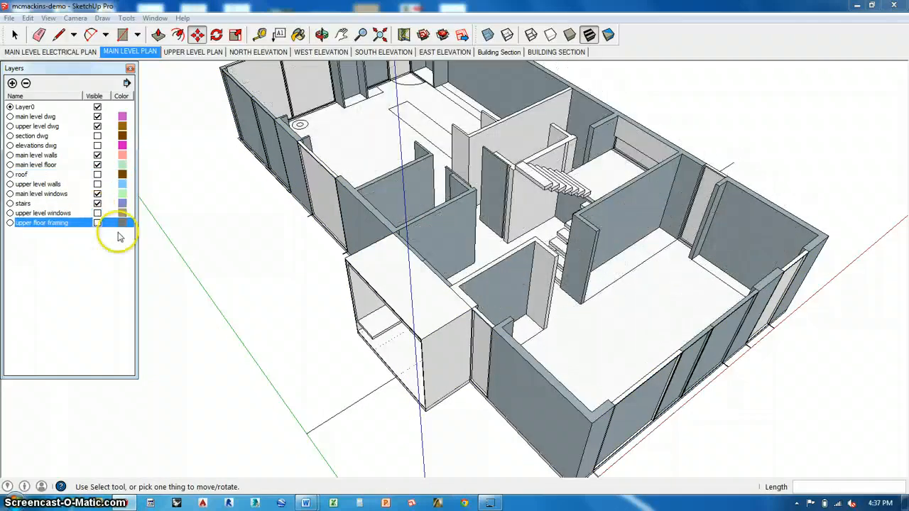
Hide the main level windows layer and bring the shelf at the door opening into view from inside the house.
{"action": "middle_click_drag", "start_coordinate": [486, 322], "coordinate": [164, 286]}
{"action": "middle_click_drag", "start_coordinate": [447, 284], "coordinate": [370, 364]}
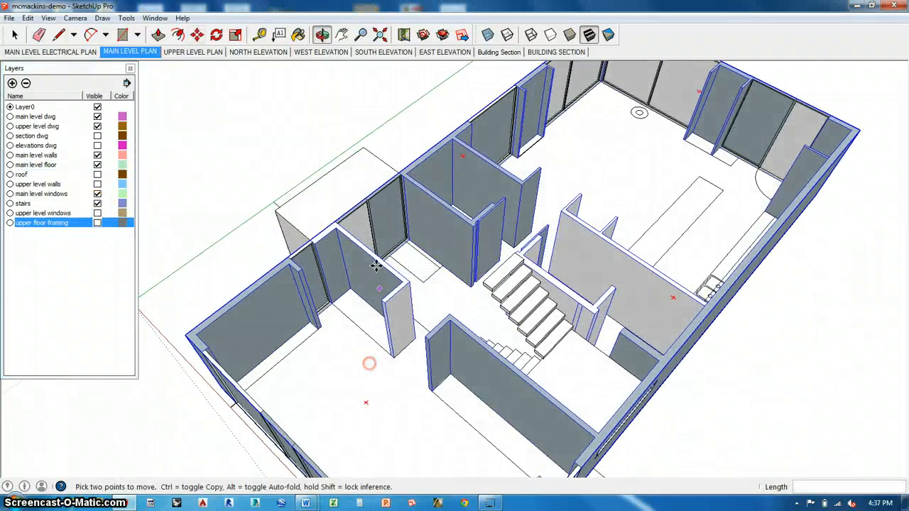
{"action": "scroll", "coordinate": [376, 161], "scroll_direction": "up", "scroll_amount": 3}
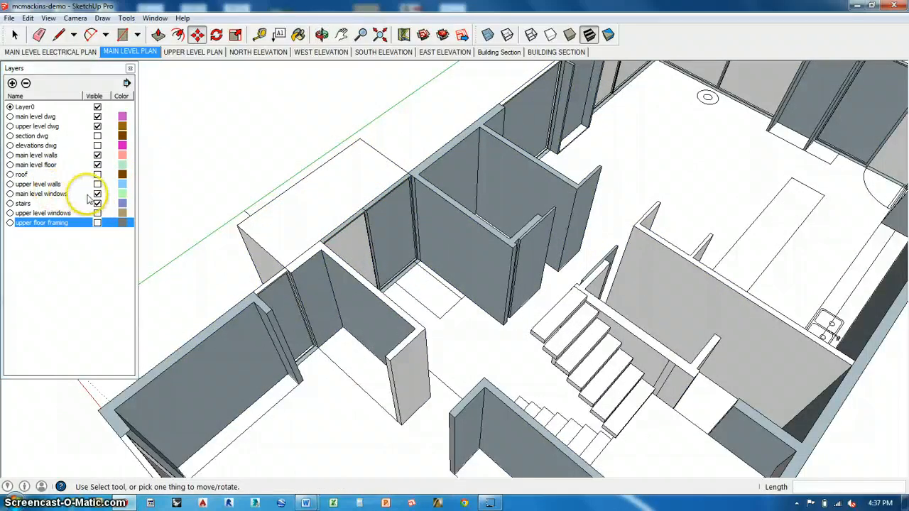
{"action": "left_click", "coordinate": [97, 194]}
{"action": "middle_click_drag", "start_coordinate": [470, 341], "coordinate": [478, 290]}
{"action": "scroll", "coordinate": [433, 280], "scroll_direction": "up", "scroll_amount": 4}
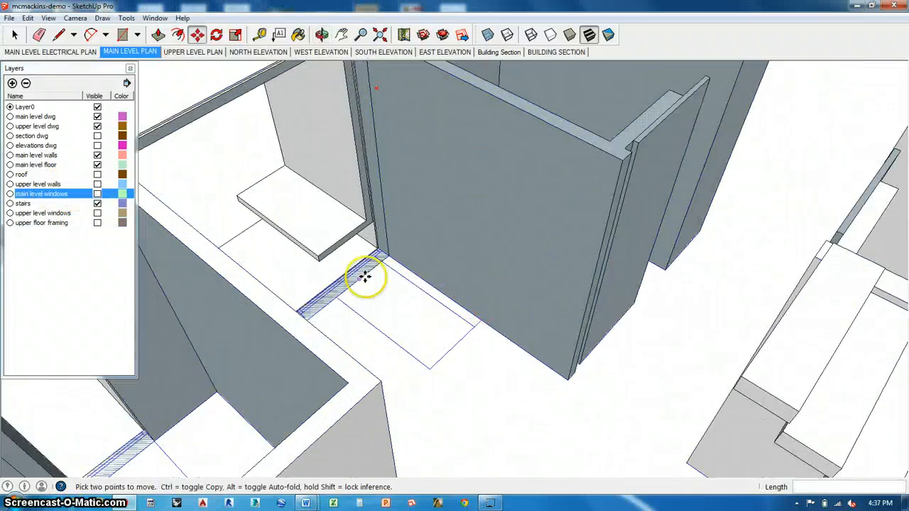
{"action": "middle_click_drag", "start_coordinate": [360, 265], "coordinate": [398, 203]}
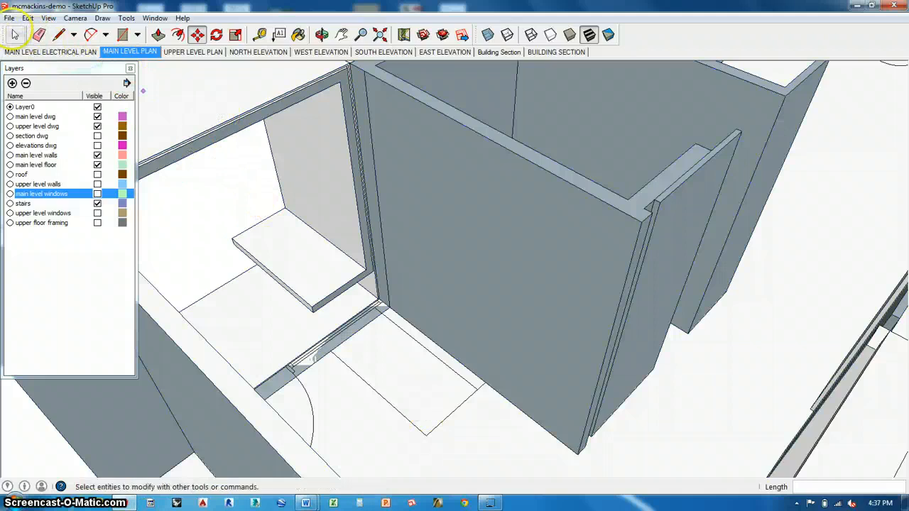
Inside the box group, try extruding the whole shelf and frame face 4' 6" into the house, then undo it.
{"action": "left_click", "coordinate": [14, 34]}
{"action": "double_click", "coordinate": [166, 92]}
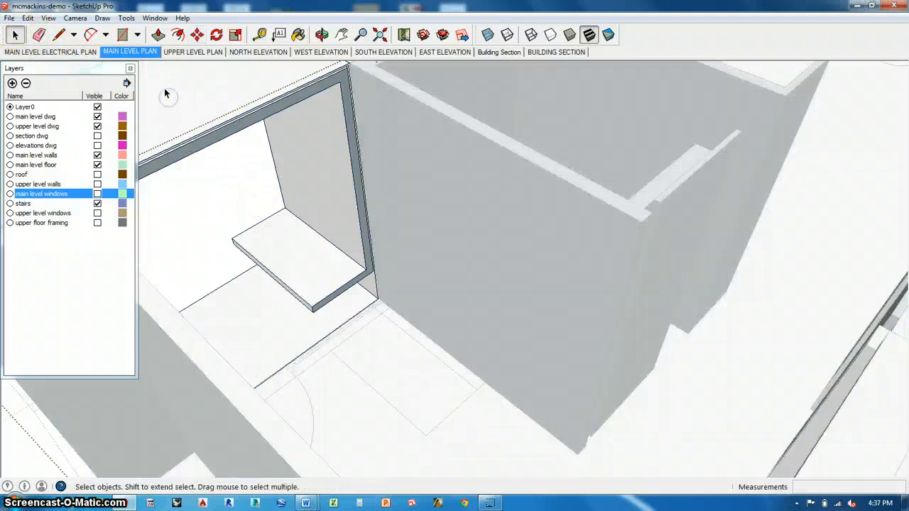
{"action": "left_click", "coordinate": [158, 35]}
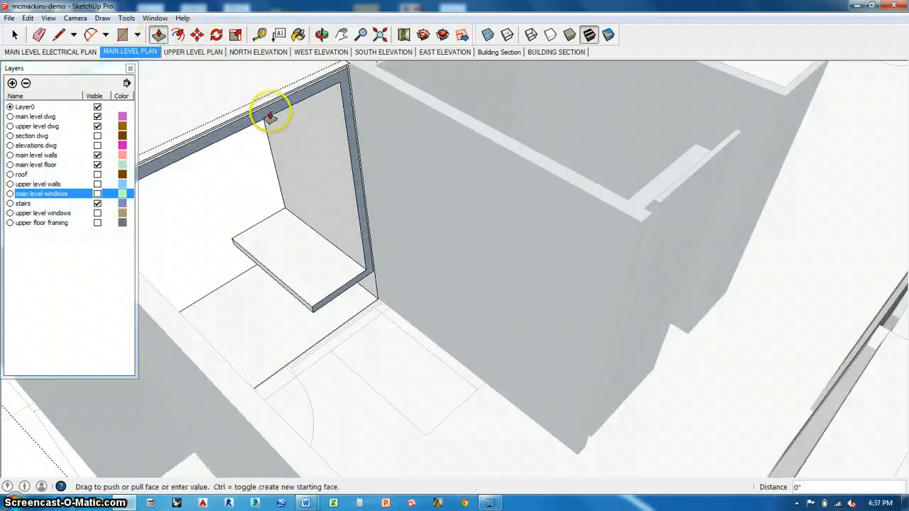
{"action": "middle_click_drag", "start_coordinate": [450, 351], "coordinate": [356, 245]}
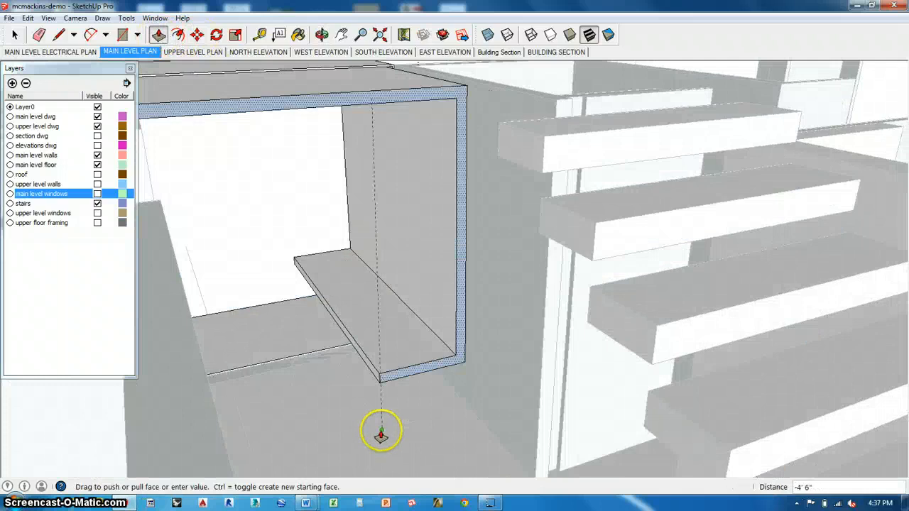
{"action": "middle_click_drag", "start_coordinate": [381, 435], "coordinate": [578, 363]}
{"action": "scroll", "coordinate": [442, 313], "scroll_direction": "down", "scroll_amount": 2}
{"action": "middle_click_drag", "start_coordinate": [442, 313], "coordinate": [395, 349]}
{"action": "scroll", "coordinate": [311, 285], "scroll_direction": "up", "scroll_amount": 3}
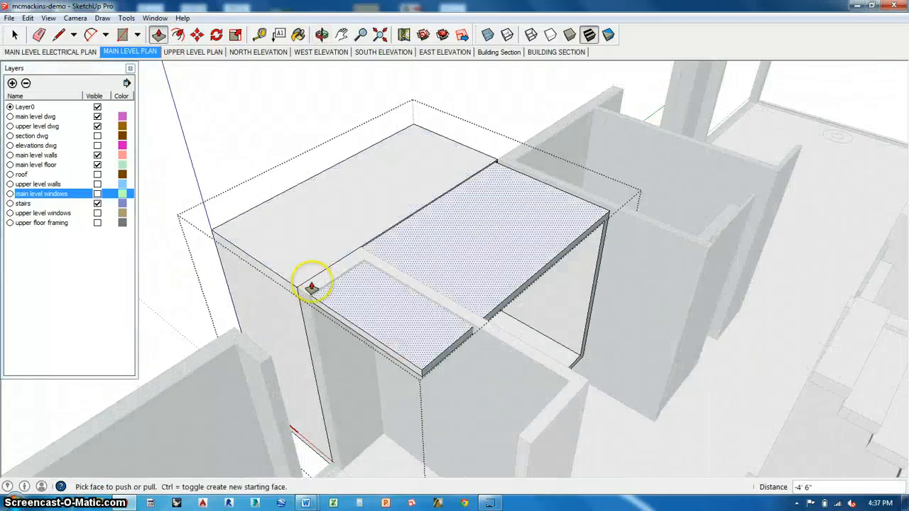
{"action": "scroll", "coordinate": [311, 285], "scroll_direction": "up", "scroll_amount": 2}
{"action": "key", "text": "ctrl+z"}
Draw a 5" line across the frame's upper band where it meets the interior wall, splitting the frame face.
{"action": "middle_click_drag", "start_coordinate": [464, 307], "coordinate": [330, 287]}
{"action": "scroll", "coordinate": [167, 124], "scroll_direction": "up", "scroll_amount": 2}
{"action": "scroll", "coordinate": [167, 124], "scroll_direction": "up", "scroll_amount": 1}
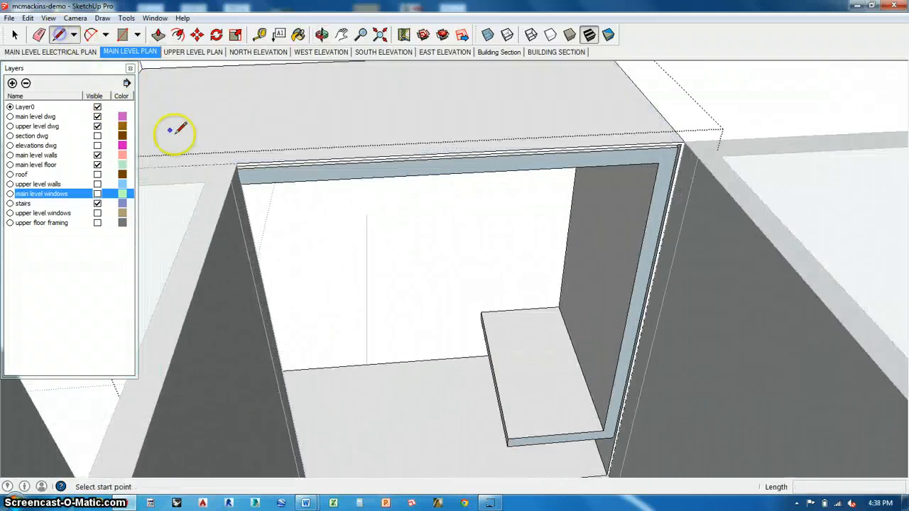
{"action": "scroll", "coordinate": [243, 192], "scroll_direction": "up", "scroll_amount": 3}
{"action": "scroll", "coordinate": [244, 187], "scroll_direction": "down", "scroll_amount": 3}
{"action": "scroll", "coordinate": [248, 188], "scroll_direction": "up", "scroll_amount": 1}
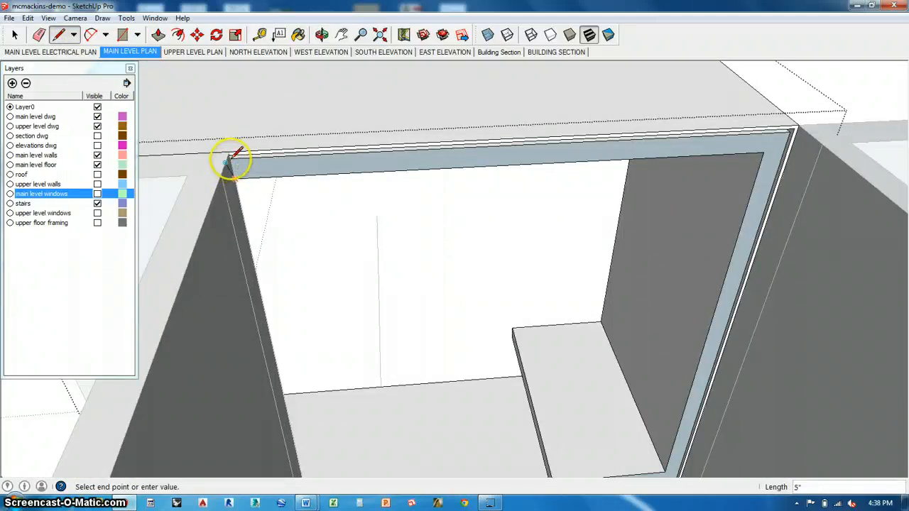
Push/pull the split shelf and frame face 4' 6" into the house between the interior walls.
{"action": "middle_click_drag", "start_coordinate": [322, 216], "coordinate": [412, 251]}
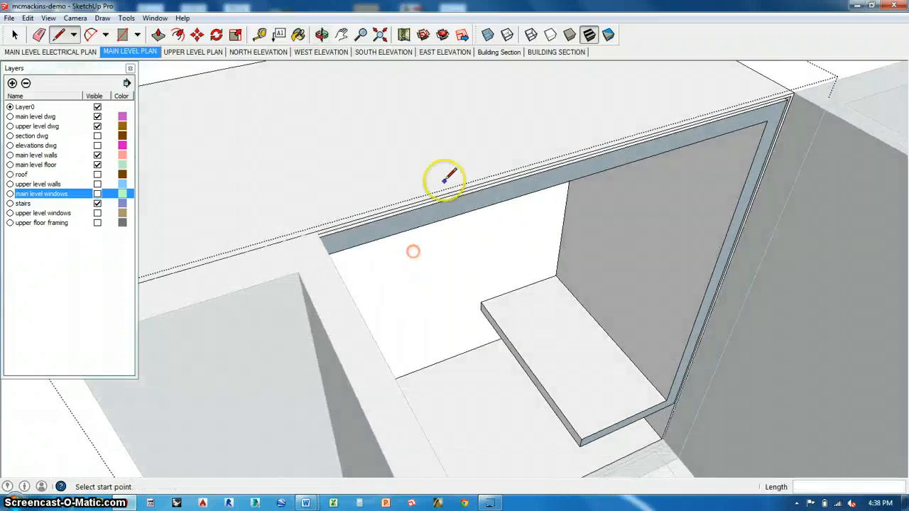
{"action": "scroll", "coordinate": [445, 178], "scroll_direction": "down", "scroll_amount": 3}
{"action": "left_click", "coordinate": [158, 34]}
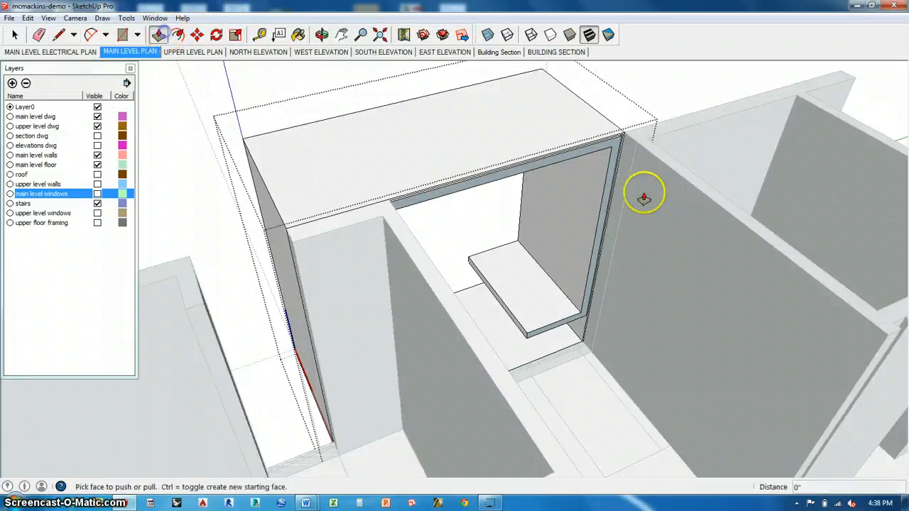
{"action": "left_click", "coordinate": [598, 151]}
{"action": "middle_click_drag", "start_coordinate": [612, 276], "coordinate": [599, 180]}
{"action": "middle_click_drag", "start_coordinate": [609, 355], "coordinate": [634, 418]}
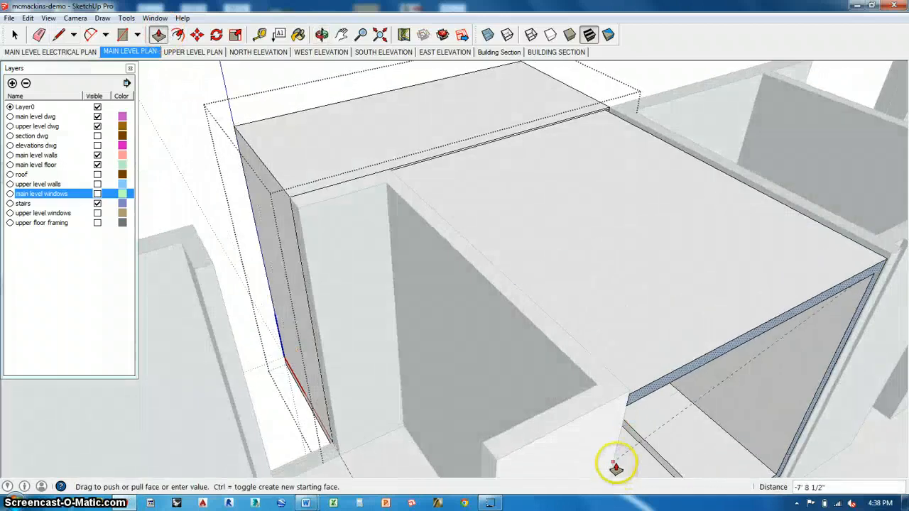
{"action": "mouse_move", "coordinate": [609, 462]}
{"action": "middle_mouse_down"}
{"action": "mouse_move", "coordinate": [585, 448]}
{"action": "mouse_move", "coordinate": [599, 467]}
{"action": "middle_mouse_up"}
{"action": "left_click", "coordinate": [607, 426]}
{"action": "middle_click_drag", "start_coordinate": [609, 410], "coordinate": [842, 234]}
{"action": "scroll", "coordinate": [618, 244], "scroll_direction": "down", "scroll_amount": 5}
Close the box group and copy the projecting box to open ground beyond the short end of the house with the second door.
{"action": "middle_click_drag", "start_coordinate": [597, 270], "coordinate": [523, 312]}
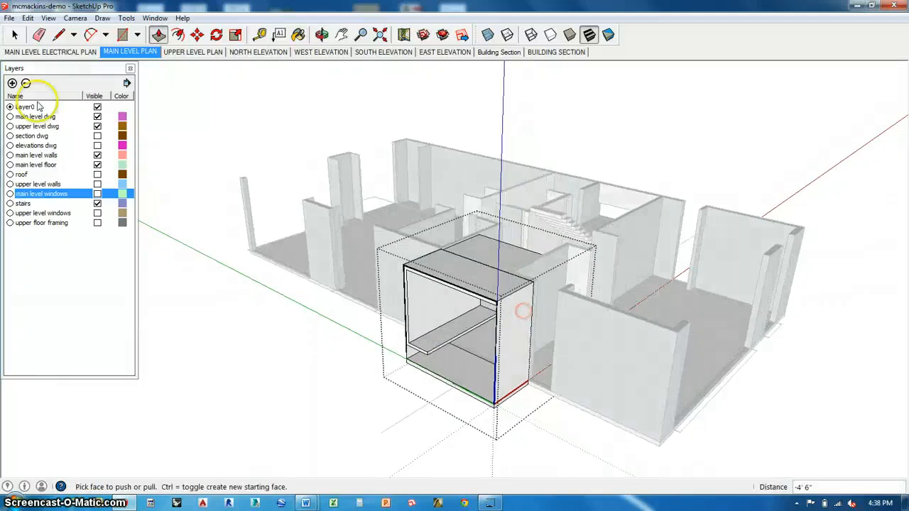
{"action": "left_click", "coordinate": [15, 37]}
{"action": "middle_click_drag", "start_coordinate": [227, 359], "coordinate": [477, 352]}
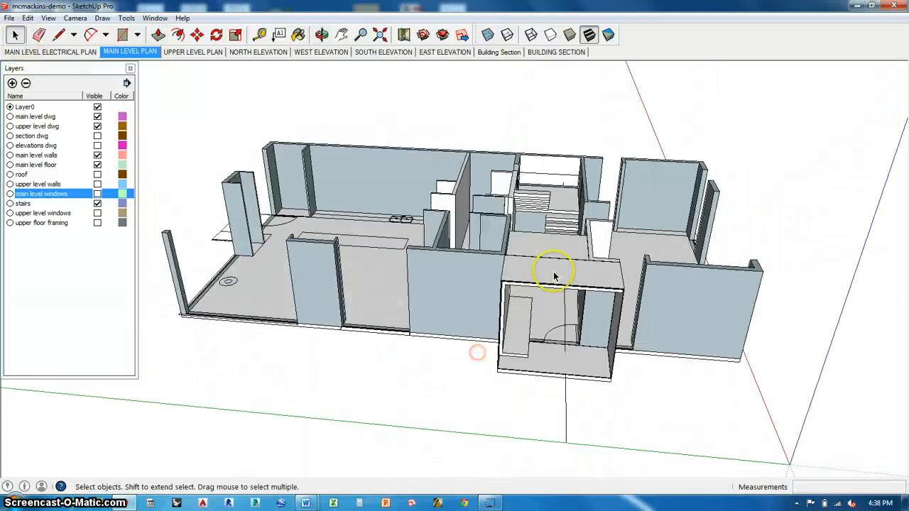
{"action": "scroll", "coordinate": [555, 298], "scroll_direction": "down", "scroll_amount": 3}
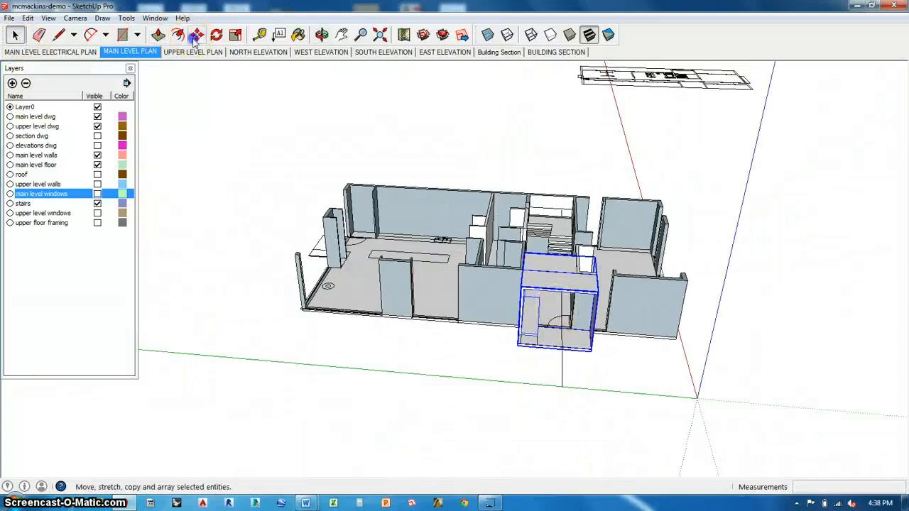
{"action": "left_click", "coordinate": [599, 293]}
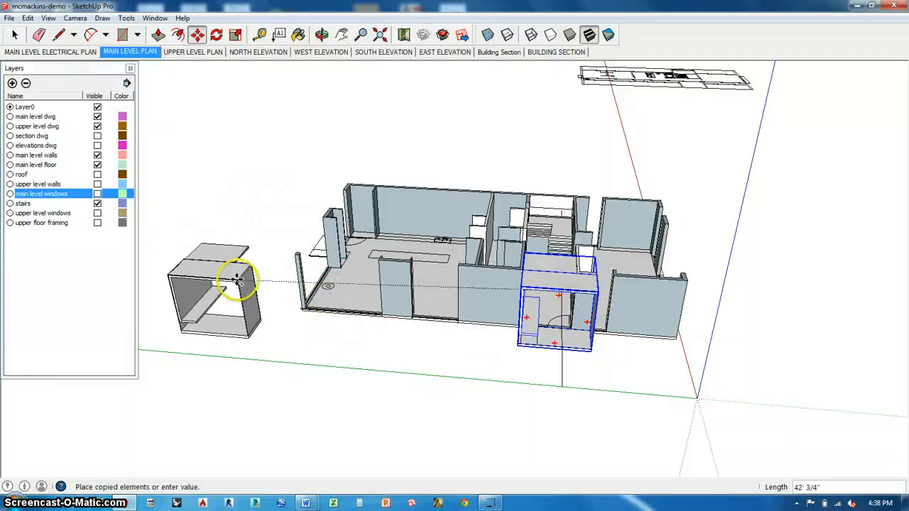
{"action": "left_click", "coordinate": [282, 206]}
Rotate the copied box 90 degrees on its top plane toward the short end of the house.
{"action": "middle_click_drag", "start_coordinate": [283, 206], "coordinate": [265, 78]}
{"action": "left_click", "coordinate": [217, 35]}
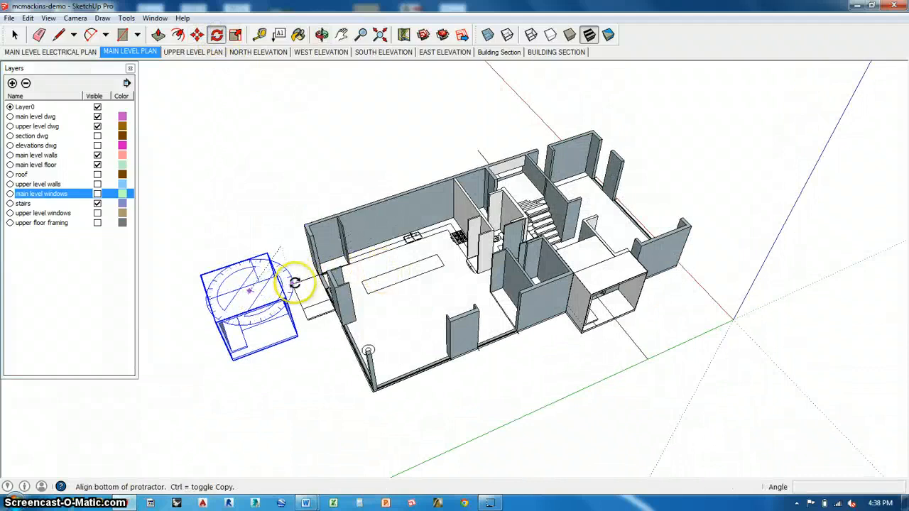
{"action": "left_click", "coordinate": [292, 279]}
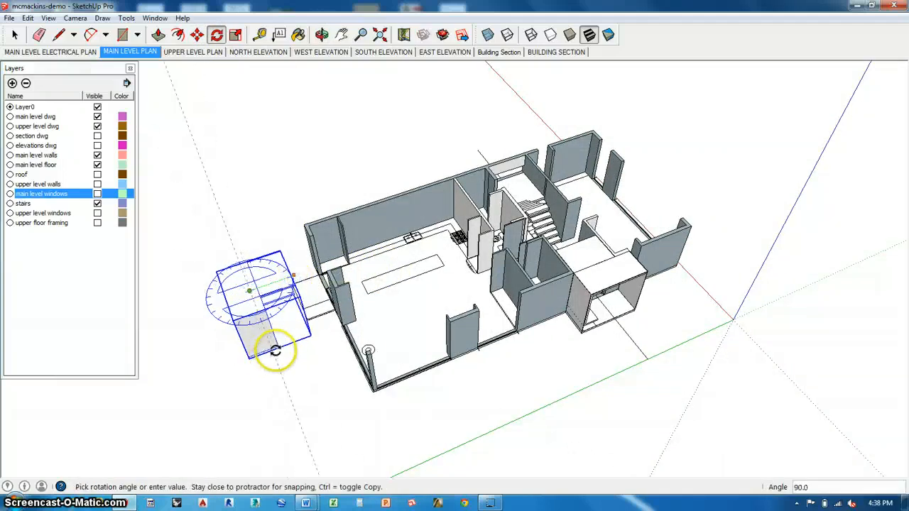
{"action": "left_click", "coordinate": [277, 352]}
Inside the copied box group, push the extended shelf and frame back flush with the rear of the box, and close the group.
{"action": "middle_click_drag", "start_coordinate": [278, 352], "coordinate": [756, 308]}
{"action": "middle_click_drag", "start_coordinate": [615, 388], "coordinate": [367, 388]}
{"action": "scroll", "coordinate": [545, 369], "scroll_direction": "up", "scroll_amount": 4}
{"action": "scroll", "coordinate": [521, 371], "scroll_direction": "up", "scroll_amount": 1}
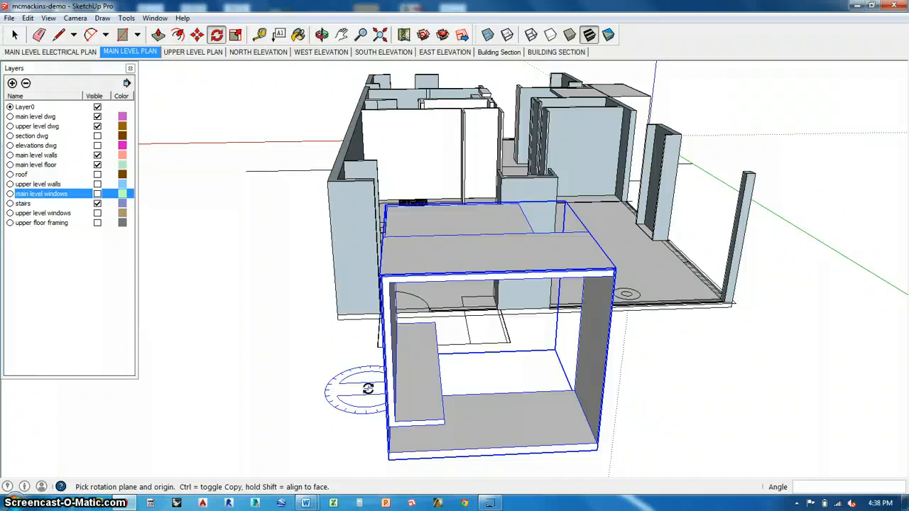
{"action": "middle_click_drag", "start_coordinate": [373, 365], "coordinate": [767, 273]}
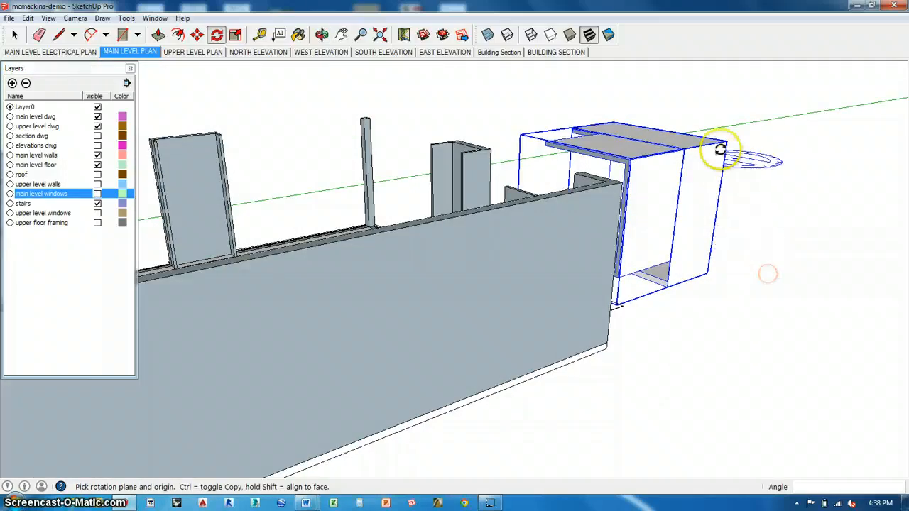
{"action": "scroll", "coordinate": [671, 140], "scroll_direction": "up", "scroll_amount": 3}
{"action": "middle_click_drag", "start_coordinate": [672, 140], "coordinate": [723, 235]}
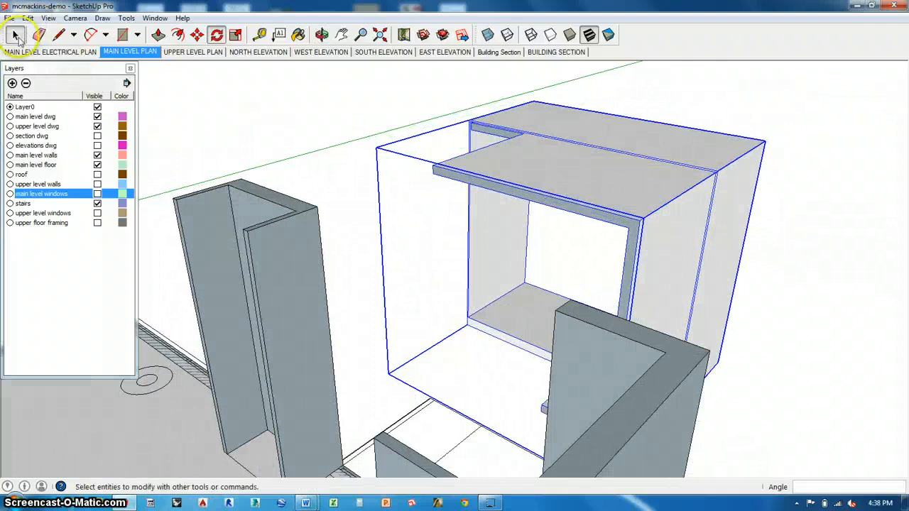
{"action": "double_click", "coordinate": [540, 163]}
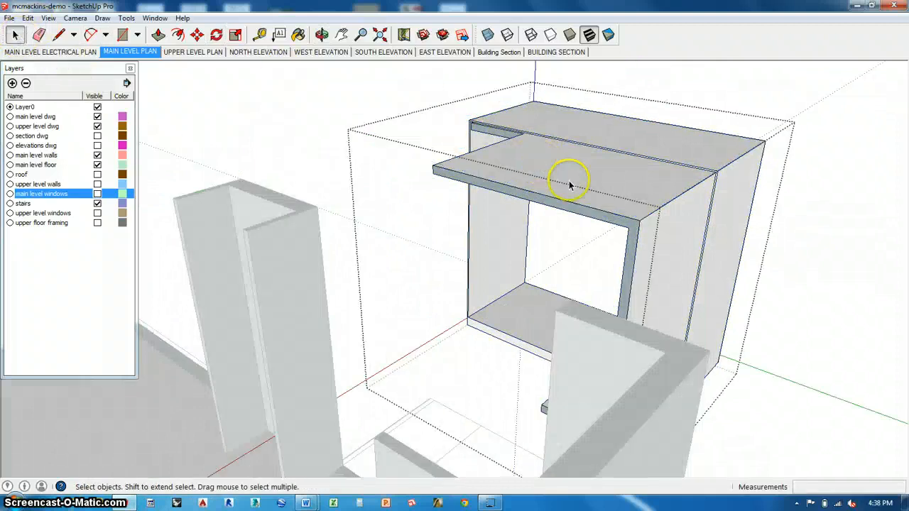
{"action": "left_click", "coordinate": [161, 37]}
{"action": "left_click_drag", "start_coordinate": [528, 202], "coordinate": [473, 127]}
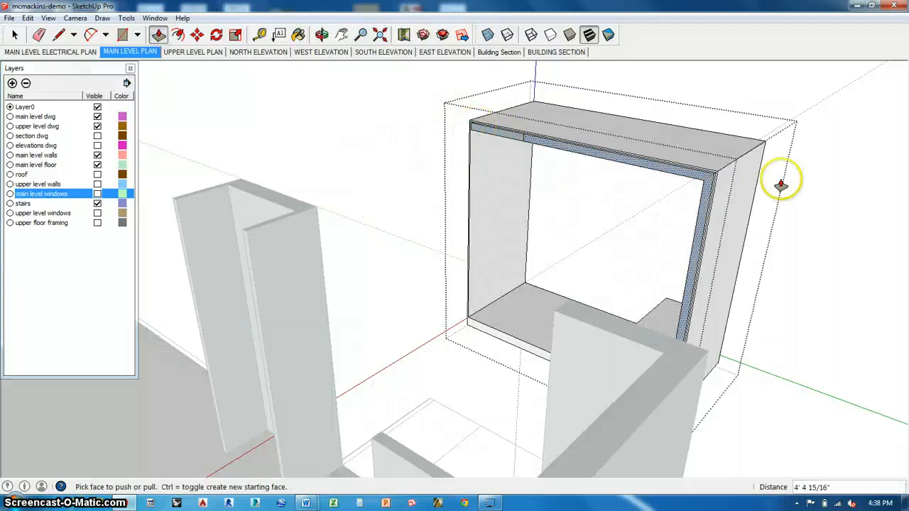
{"action": "middle_click_drag", "start_coordinate": [780, 185], "coordinate": [130, 112]}
{"action": "left_click", "coordinate": [22, 37]}
{"action": "left_click", "coordinate": [708, 228]}
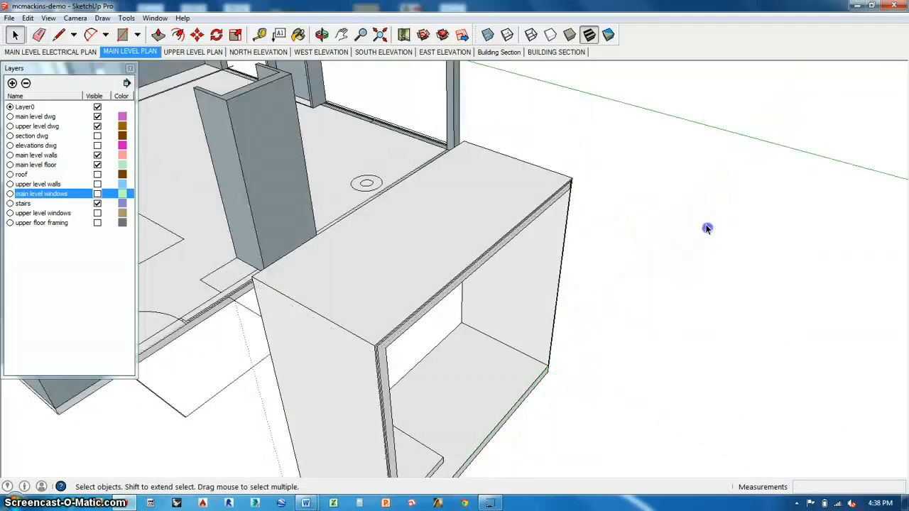
Rotate the copied box half a turn around the center of its top, putting the shelf on the opposite side.
{"action": "scroll", "coordinate": [641, 182], "scroll_direction": "down", "scroll_amount": 4}
{"action": "middle_click_drag", "start_coordinate": [649, 220], "coordinate": [533, 258]}
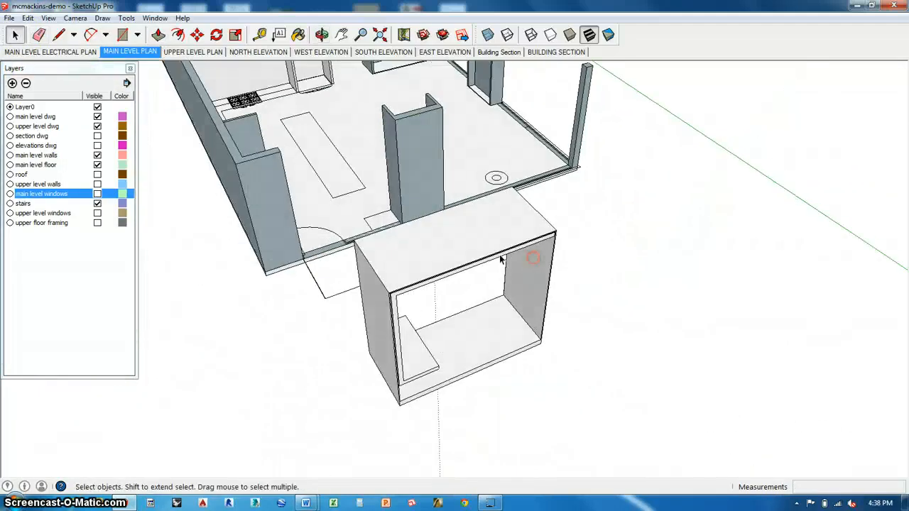
{"action": "left_click", "coordinate": [217, 34]}
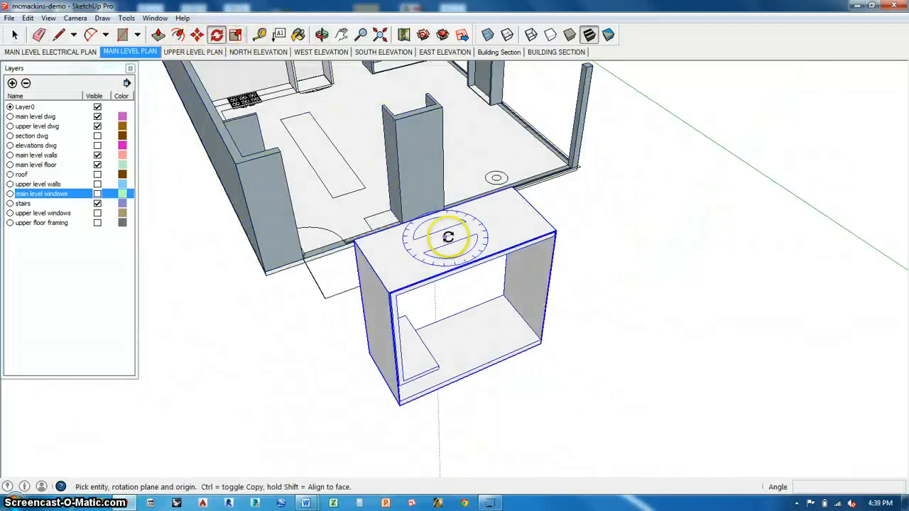
{"action": "left_click", "coordinate": [530, 211]}
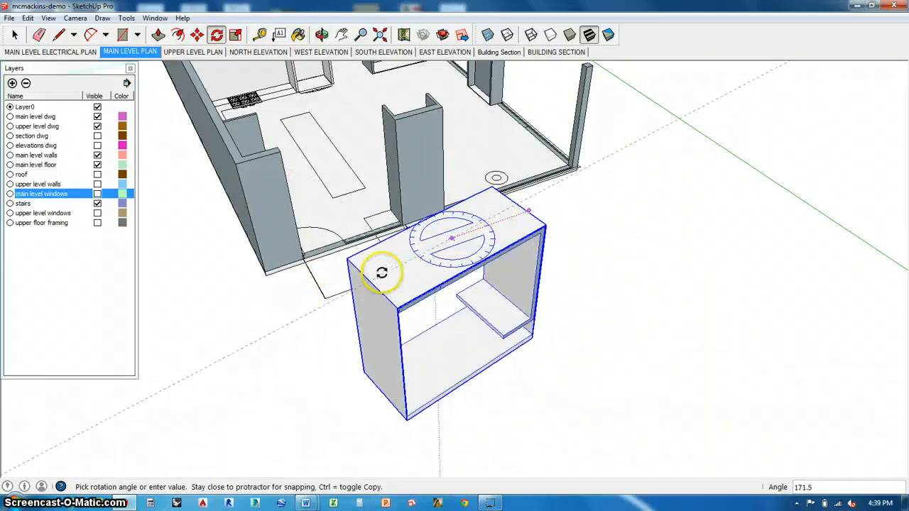
{"action": "left_click", "coordinate": [377, 269]}
Move the copied box by its lower rear corner against the base of the short end wall at the door opening.
{"action": "middle_click_drag", "start_coordinate": [482, 294], "coordinate": [411, 336]}
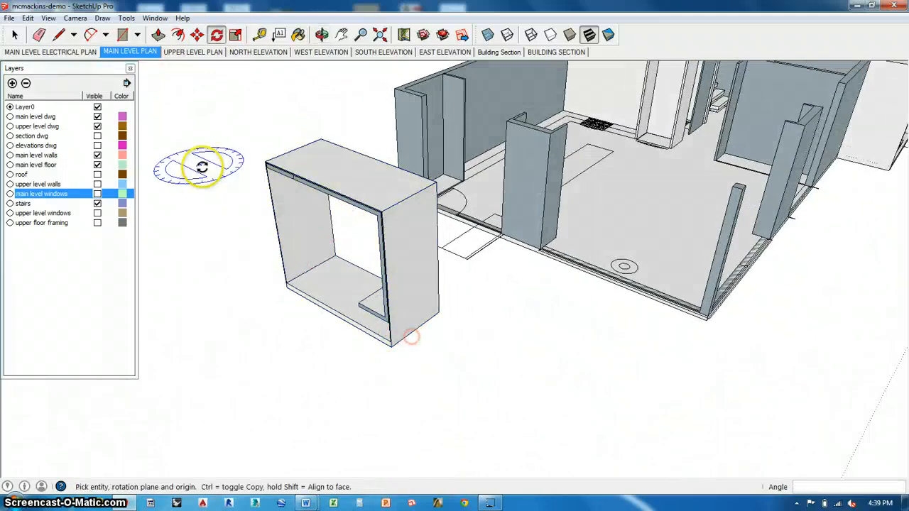
{"action": "left_click", "coordinate": [198, 36]}
{"action": "scroll", "coordinate": [422, 213], "scroll_direction": "up", "scroll_amount": 2}
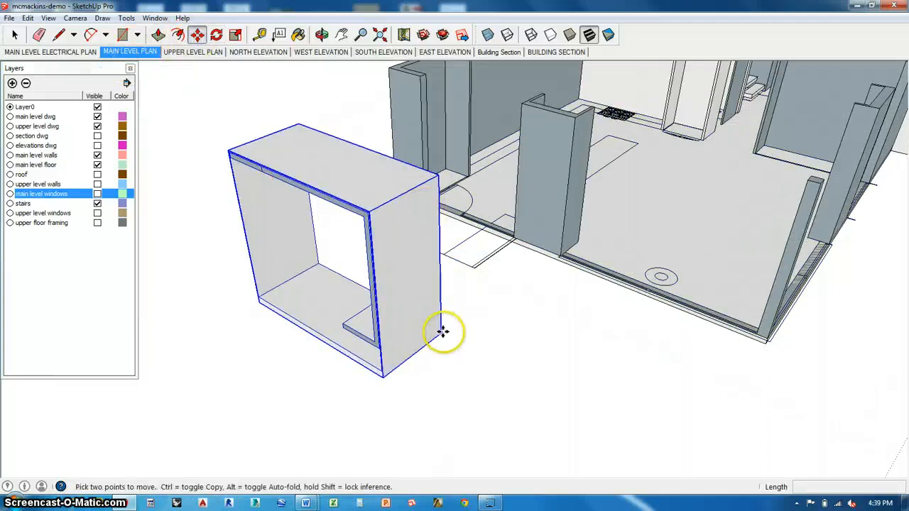
{"action": "left_click_drag", "start_coordinate": [444, 333], "coordinate": [561, 257]}
{"action": "middle_click_drag", "start_coordinate": [559, 260], "coordinate": [907, 278]}
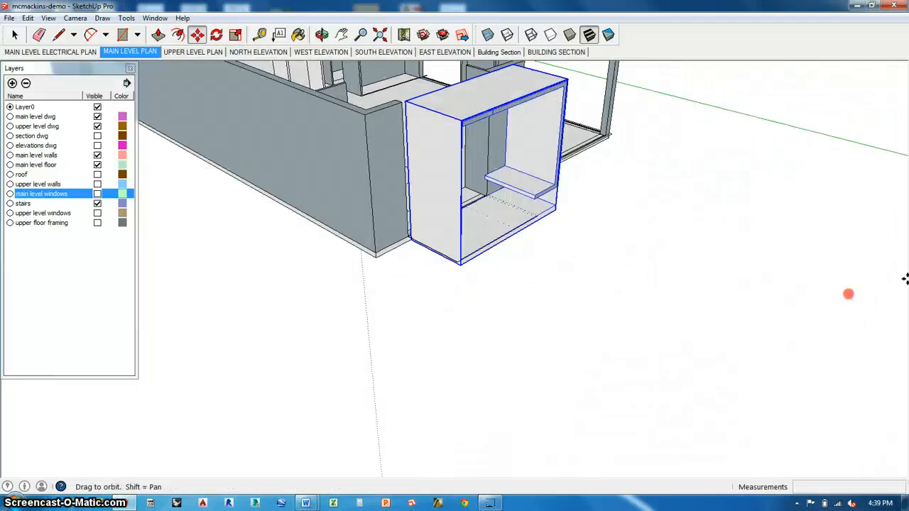
Slide the copied box about 1' 10 5/8" along the end wall, lining it up with the floor plan outline.
{"action": "scroll", "coordinate": [555, 207], "scroll_direction": "up", "scroll_amount": 5}
{"action": "middle_click_drag", "start_coordinate": [593, 206], "coordinate": [592, 342]}
{"action": "scroll", "coordinate": [625, 330], "scroll_direction": "down", "scroll_amount": 3}
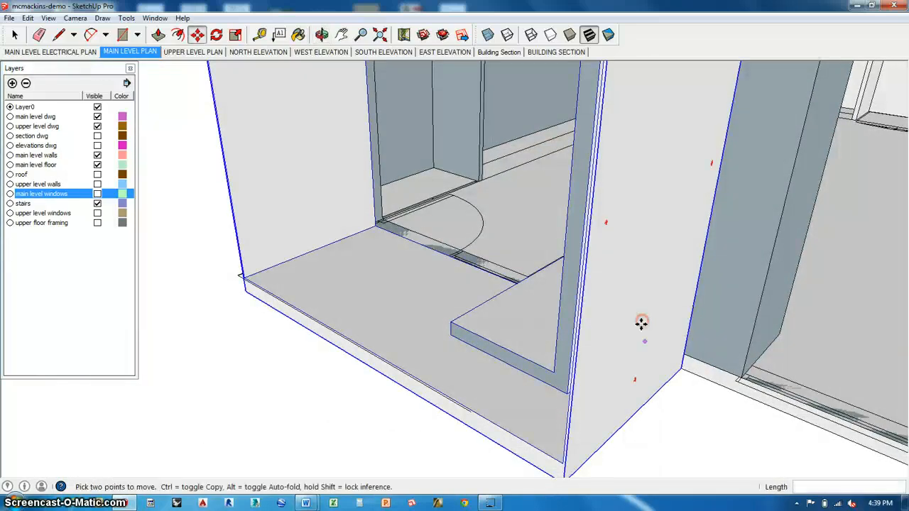
{"action": "middle_click_drag", "start_coordinate": [562, 378], "coordinate": [558, 355]}
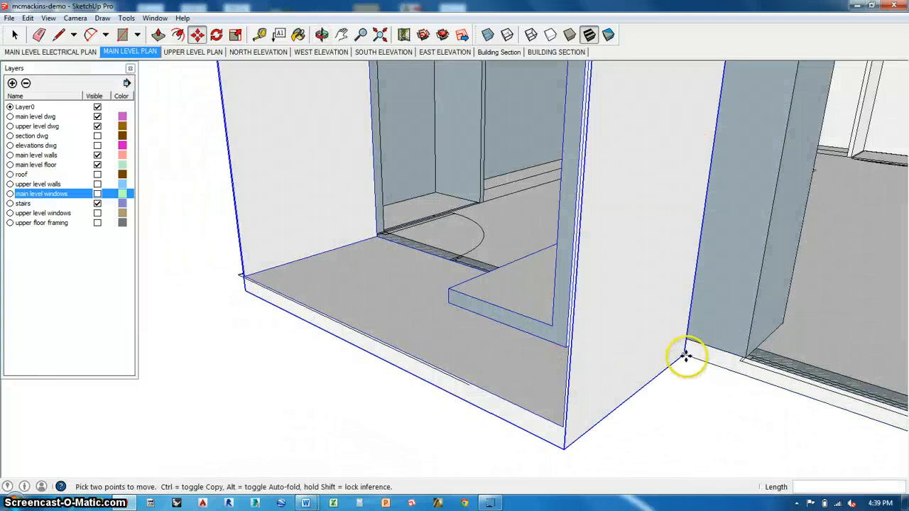
{"action": "left_click_drag", "start_coordinate": [658, 343], "coordinate": [469, 385]}
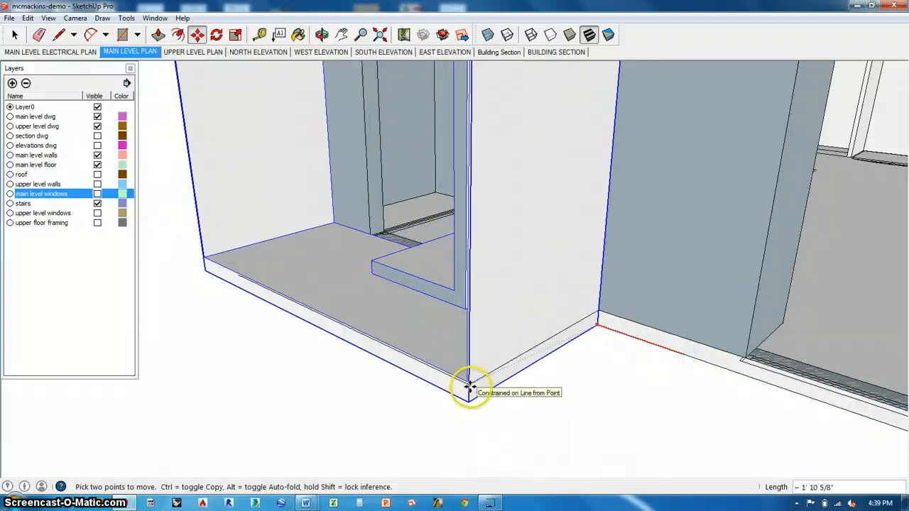
{"action": "left_click", "coordinate": [469, 387]}
{"action": "middle_click_drag", "start_coordinate": [441, 344], "coordinate": [660, 375]}
{"action": "scroll", "coordinate": [592, 397], "scroll_direction": "down", "scroll_amount": 4}
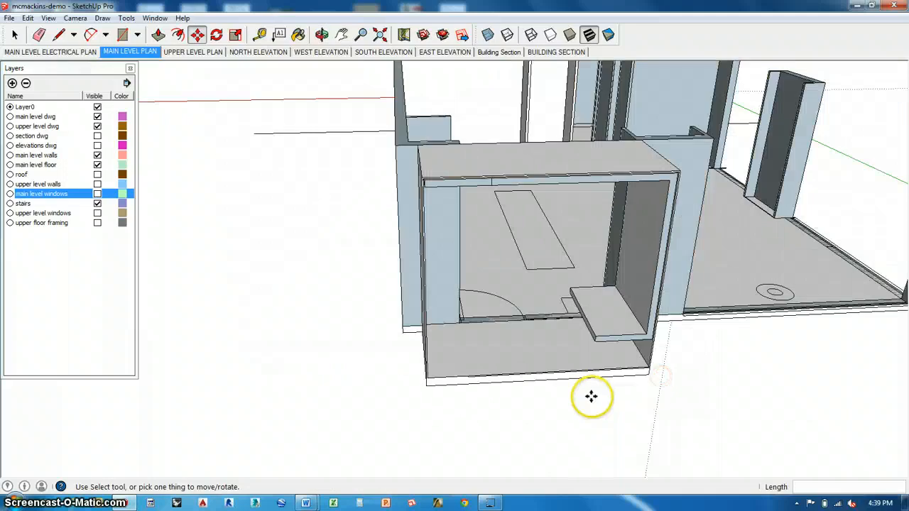
{"action": "scroll", "coordinate": [591, 397], "scroll_direction": "down", "scroll_amount": 3}
{"action": "middle_click_drag", "start_coordinate": [590, 384], "coordinate": [494, 288]}
{"action": "scroll", "coordinate": [527, 271], "scroll_direction": "up", "scroll_amount": 4}
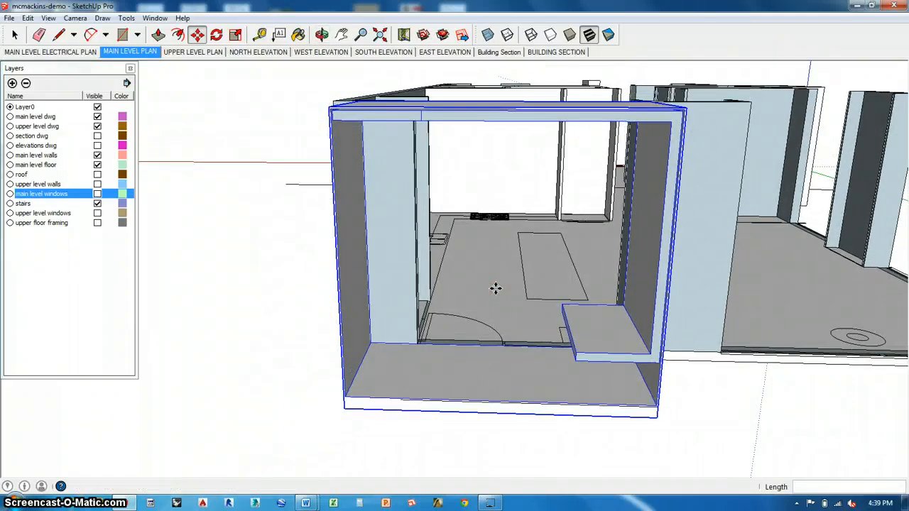
{"action": "left_click", "coordinate": [14, 34]}
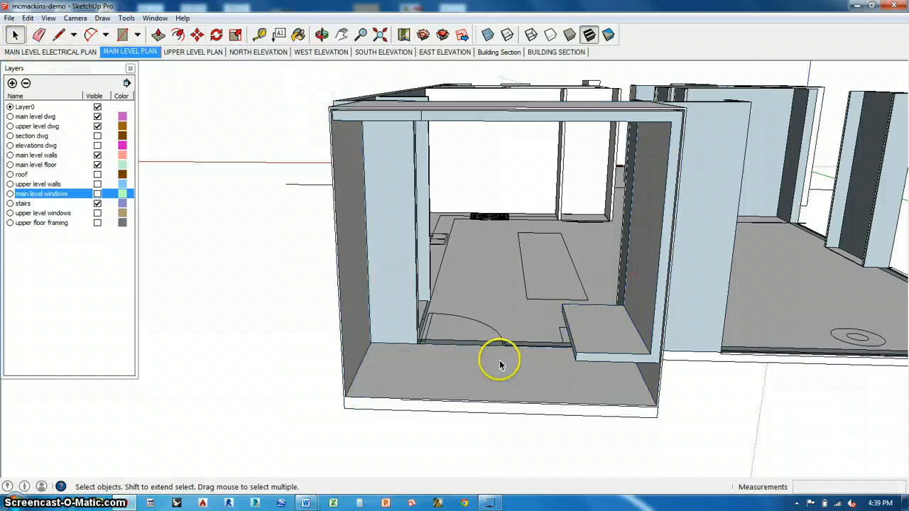
{"action": "left_click", "coordinate": [499, 360]}
{"action": "middle_click_drag", "start_coordinate": [499, 359], "coordinate": [461, 400]}
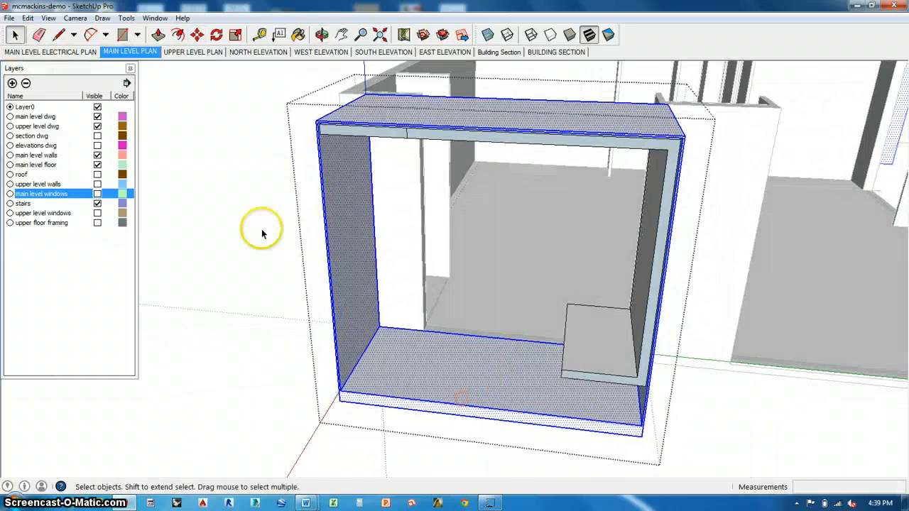
{"action": "left_click", "coordinate": [262, 230]}
{"action": "middle_click_drag", "start_coordinate": [406, 167], "coordinate": [389, 151]}
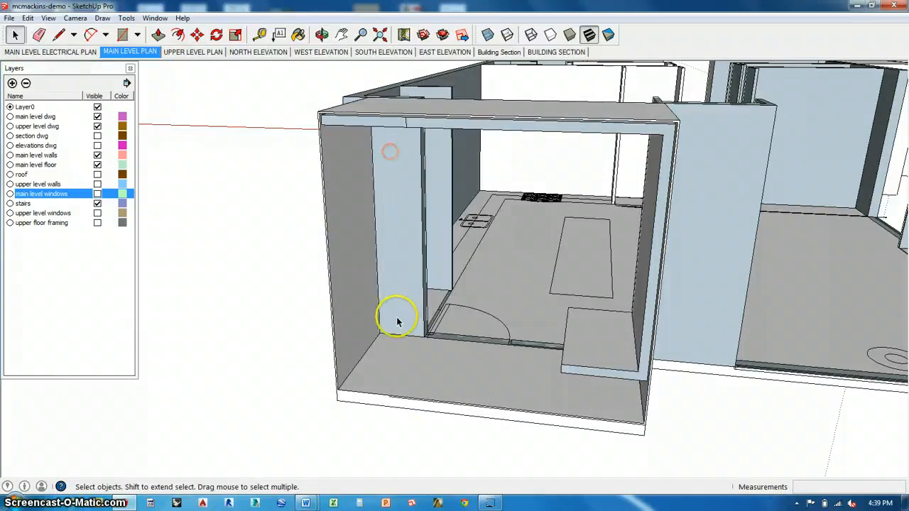
Inside the copied box group, push the end of the upper frame band back 1' 9 1/2" to the door opening's edge.
{"action": "middle_click_drag", "start_coordinate": [404, 318], "coordinate": [488, 302]}
{"action": "scroll", "coordinate": [428, 105], "scroll_direction": "up", "scroll_amount": 3}
{"action": "scroll", "coordinate": [424, 112], "scroll_direction": "up", "scroll_amount": 2}
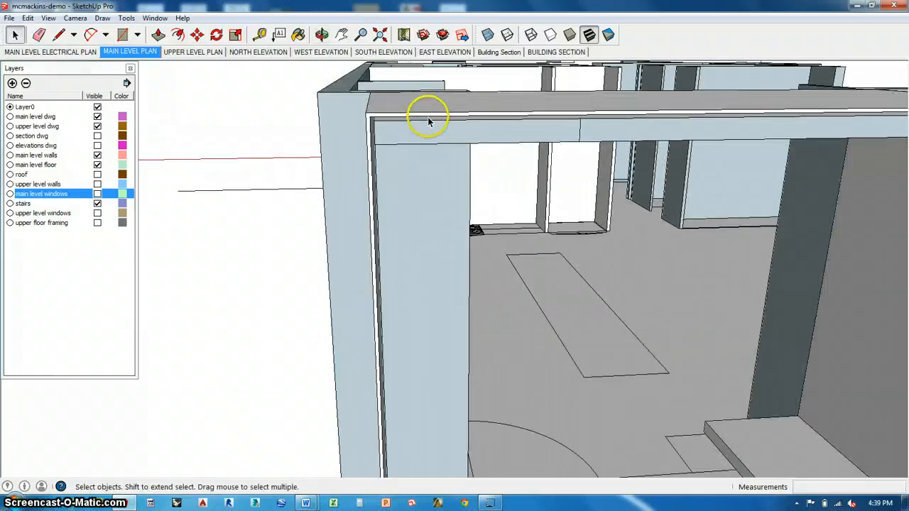
{"action": "left_click", "coordinate": [536, 132]}
{"action": "double_click", "coordinate": [503, 130]}
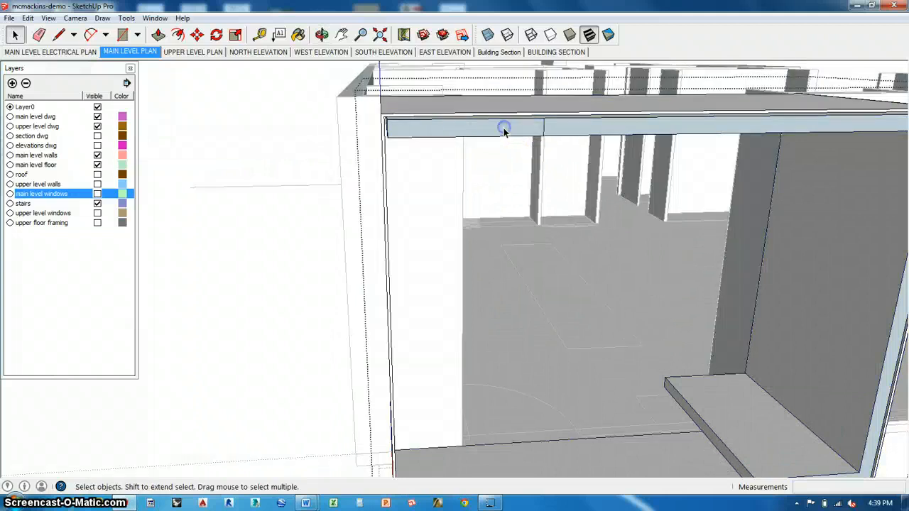
{"action": "scroll", "coordinate": [348, 126], "scroll_direction": "up", "scroll_amount": 2}
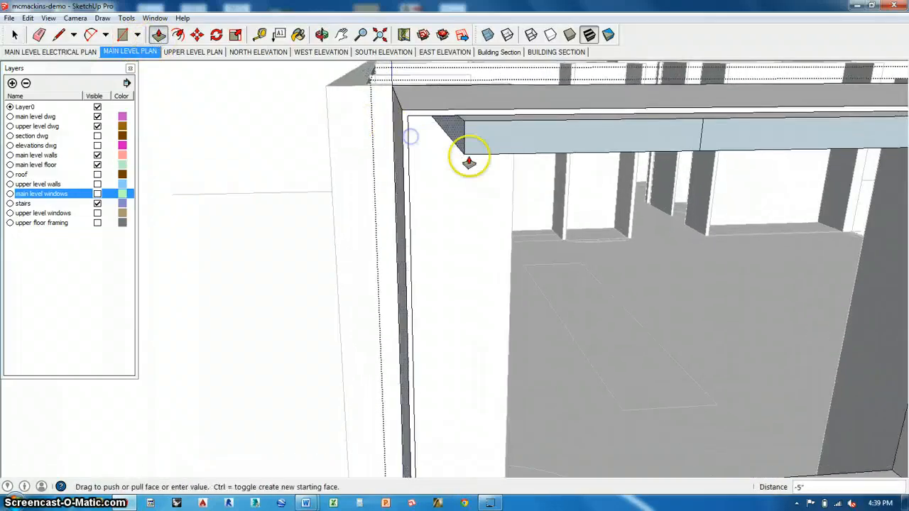
{"action": "scroll", "coordinate": [457, 133], "scroll_direction": "down", "scroll_amount": 5}
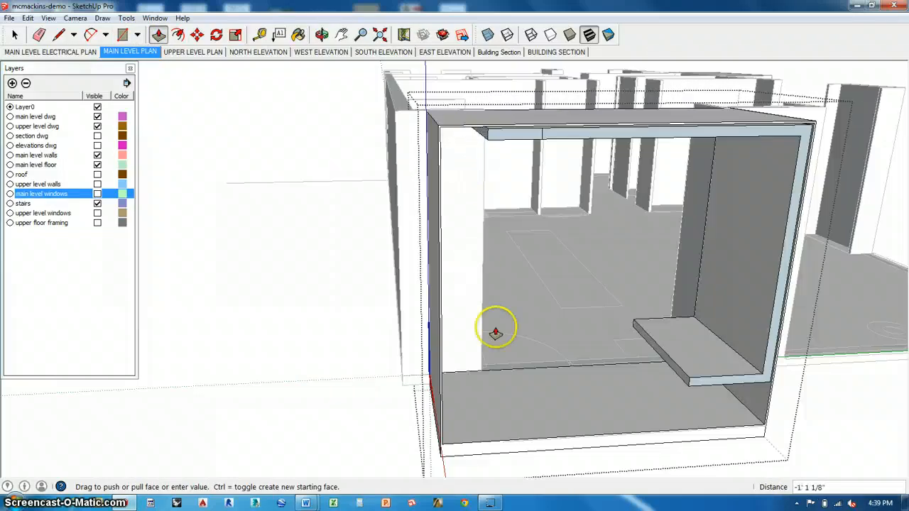
{"action": "scroll", "coordinate": [486, 375], "scroll_direction": "up", "scroll_amount": 6}
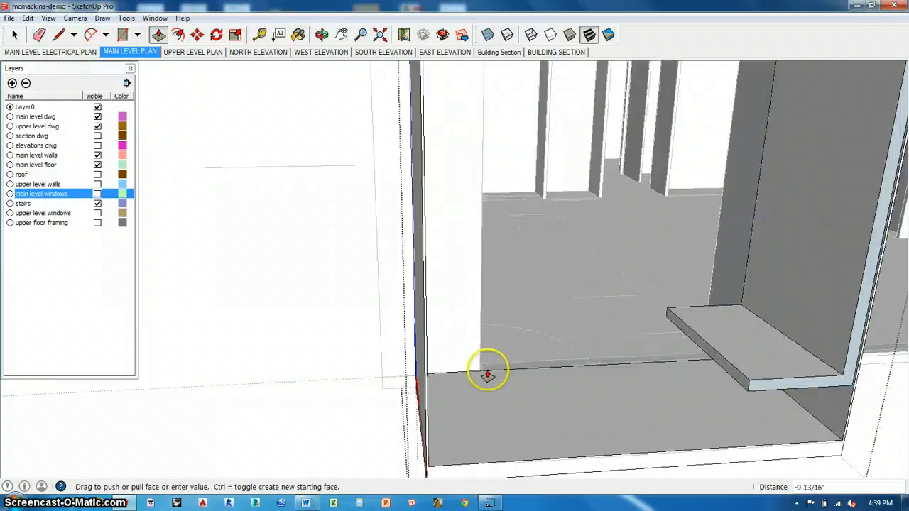
{"action": "scroll", "coordinate": [431, 395], "scroll_direction": "down", "scroll_amount": 6}
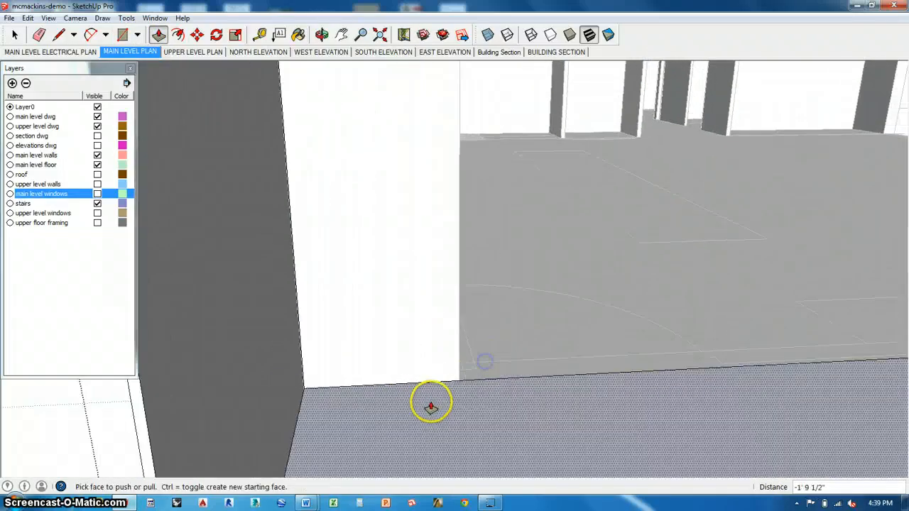
Pull the inner face of the copied box's side wall 1' 6" inward to the end of the upper frame band.
{"action": "middle_click_drag", "start_coordinate": [434, 389], "coordinate": [406, 364]}
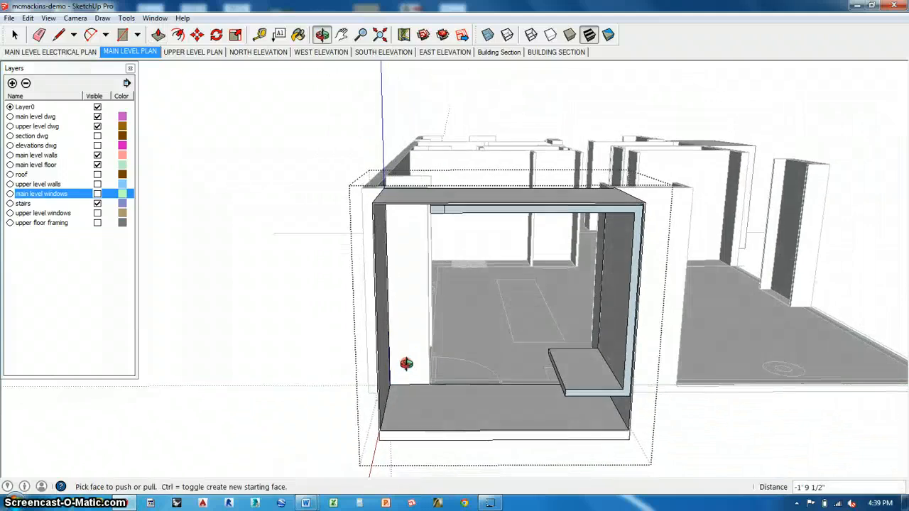
{"action": "left_click", "coordinate": [381, 299]}
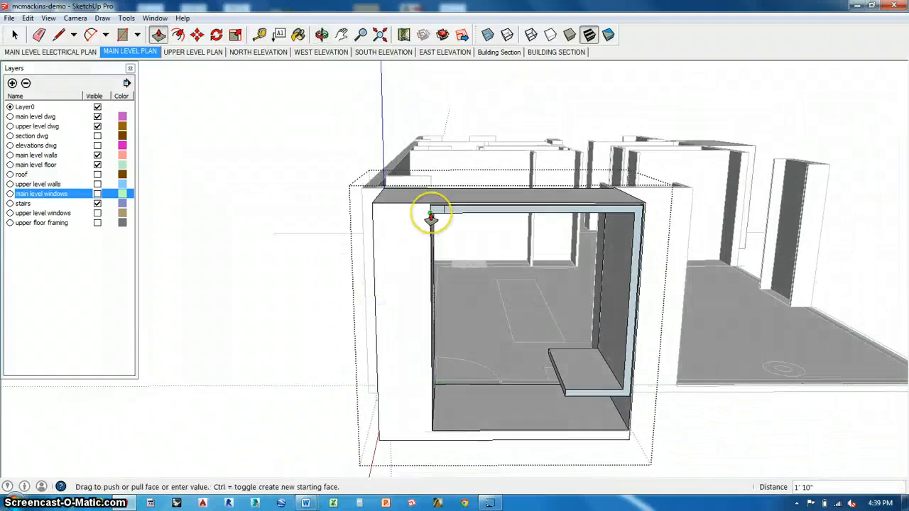
{"action": "scroll", "coordinate": [431, 219], "scroll_direction": "up", "scroll_amount": 4}
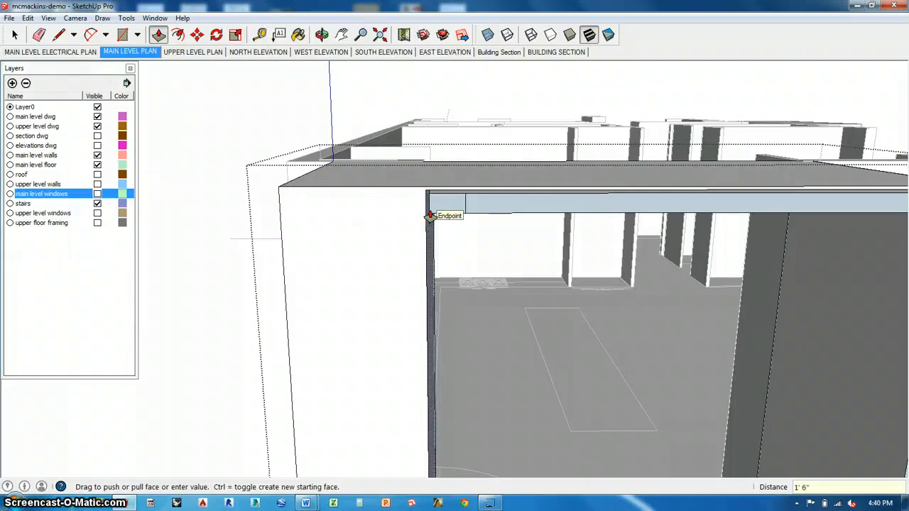
{"action": "left_click", "coordinate": [430, 217]}
Push the outer face of the same side wall inward 1' 9 1/2" to slim down the thickened wall.
{"action": "middle_click_drag", "start_coordinate": [342, 240], "coordinate": [429, 240]}
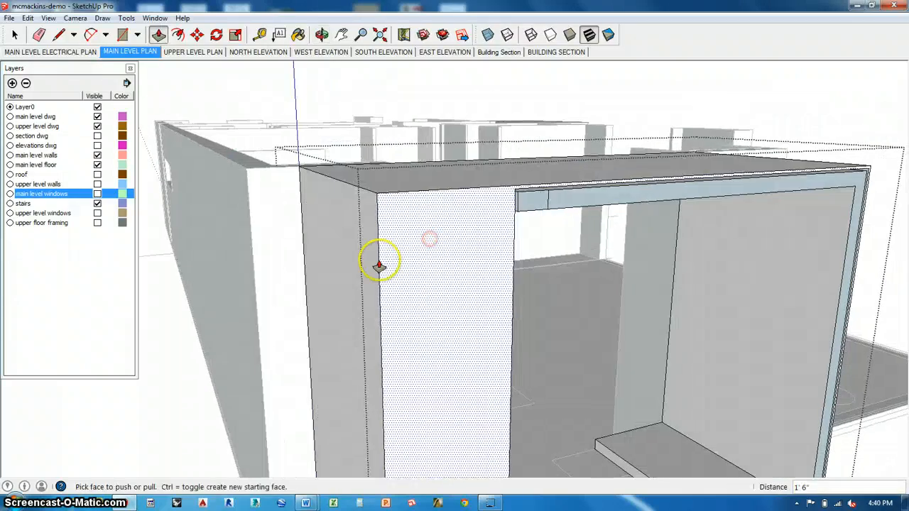
{"action": "left_click", "coordinate": [374, 255]}
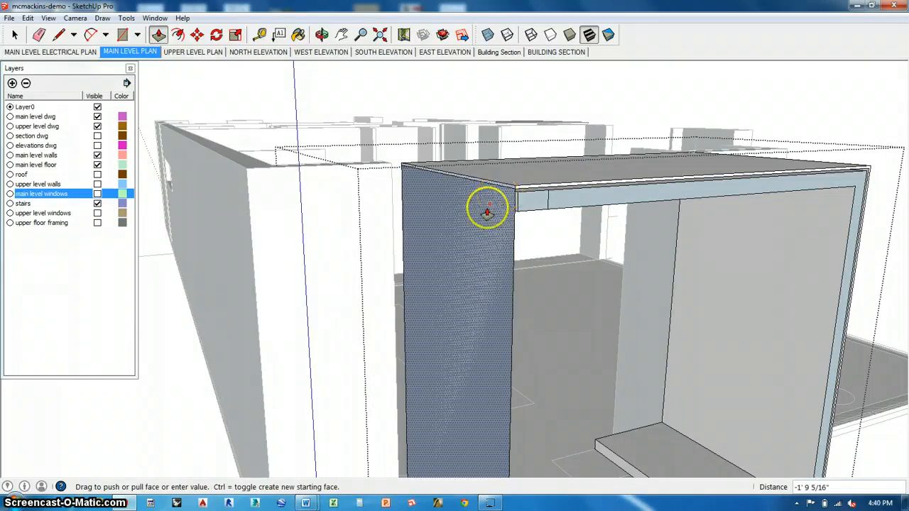
{"action": "left_click", "coordinate": [486, 212]}
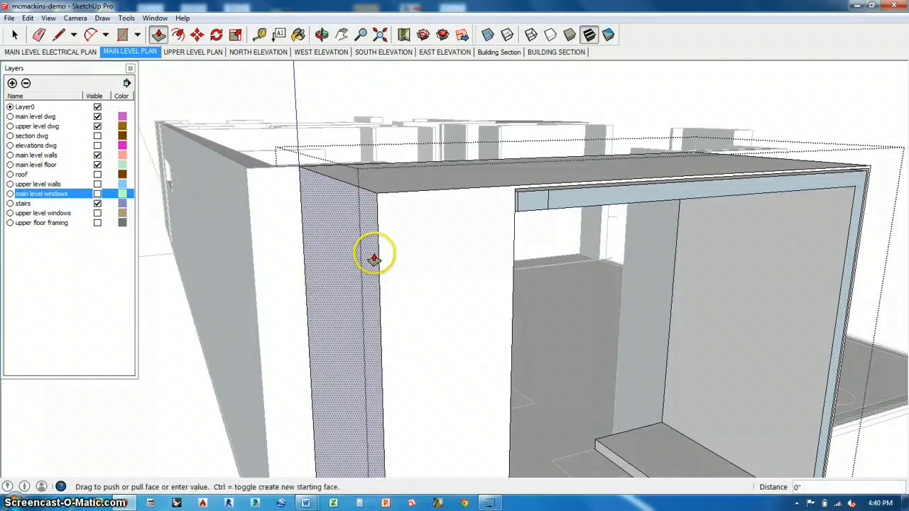
{"action": "left_click", "coordinate": [374, 259]}
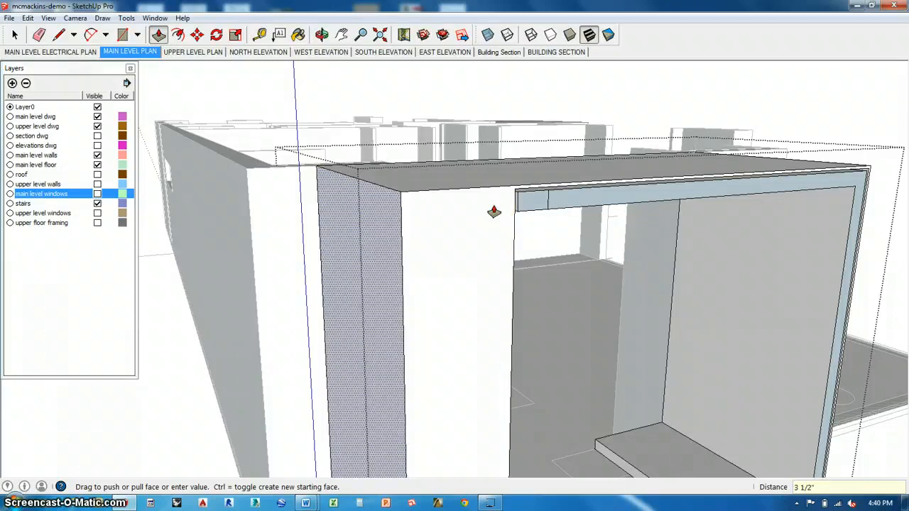
{"action": "left_click", "coordinate": [448, 223]}
{"action": "left_click", "coordinate": [375, 246]}
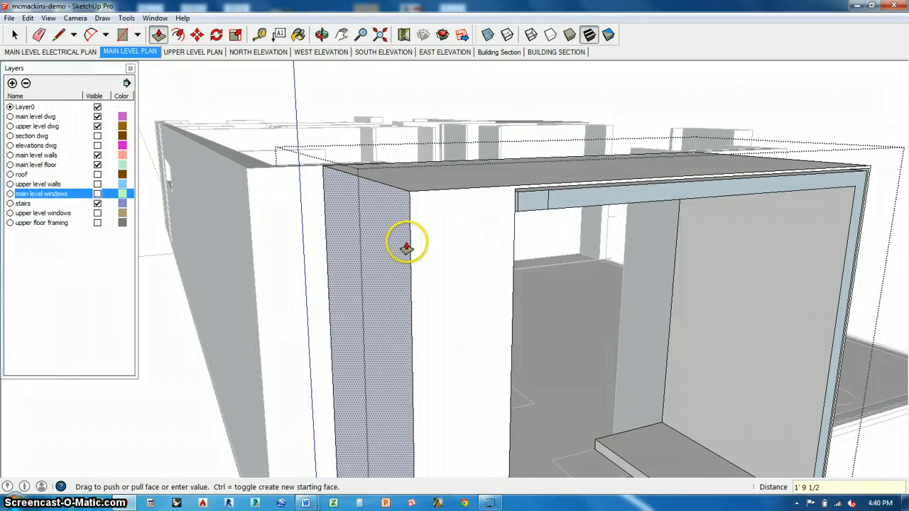
{"action": "key", "text": "Return"}
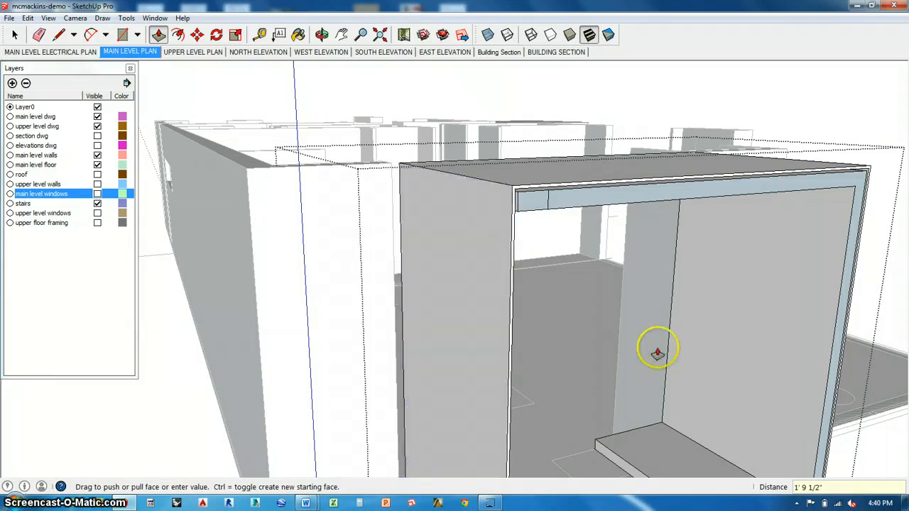
Pull the side wall's outer face outward 1 7/8" to meet the edge of the house's door opening.
{"action": "middle_click_drag", "start_coordinate": [658, 349], "coordinate": [558, 319]}
{"action": "scroll", "coordinate": [487, 257], "scroll_direction": "down", "scroll_amount": 5}
{"action": "middle_click_drag", "start_coordinate": [488, 257], "coordinate": [481, 324]}
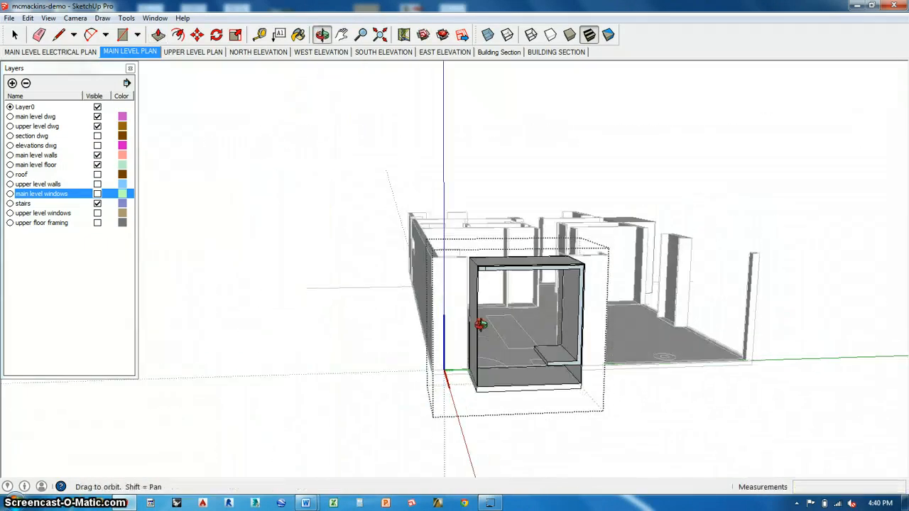
{"action": "scroll", "coordinate": [467, 381], "scroll_direction": "up", "scroll_amount": 5}
{"action": "middle_click_drag", "start_coordinate": [463, 379], "coordinate": [481, 411]}
{"action": "scroll", "coordinate": [482, 387], "scroll_direction": "up", "scroll_amount": 5}
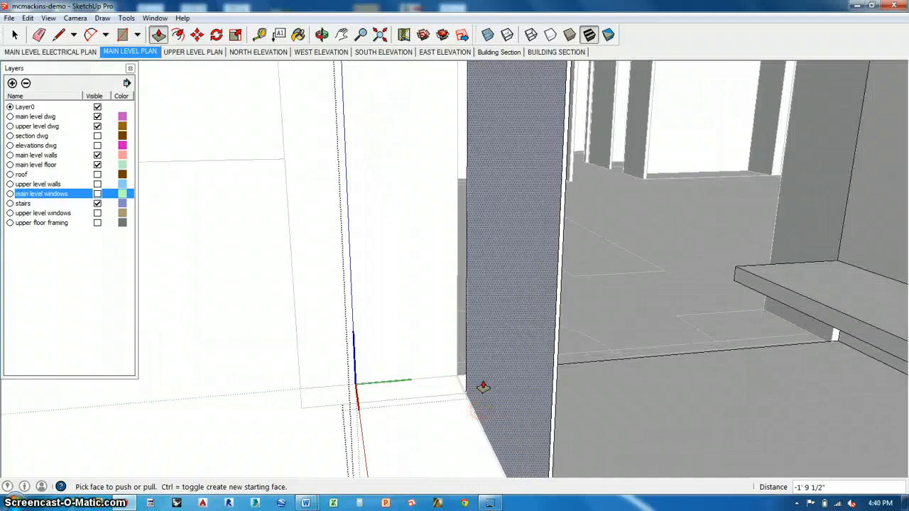
{"action": "middle_click_drag", "start_coordinate": [463, 382], "coordinate": [520, 389]}
{"action": "scroll", "coordinate": [471, 341], "scroll_direction": "up", "scroll_amount": 4}
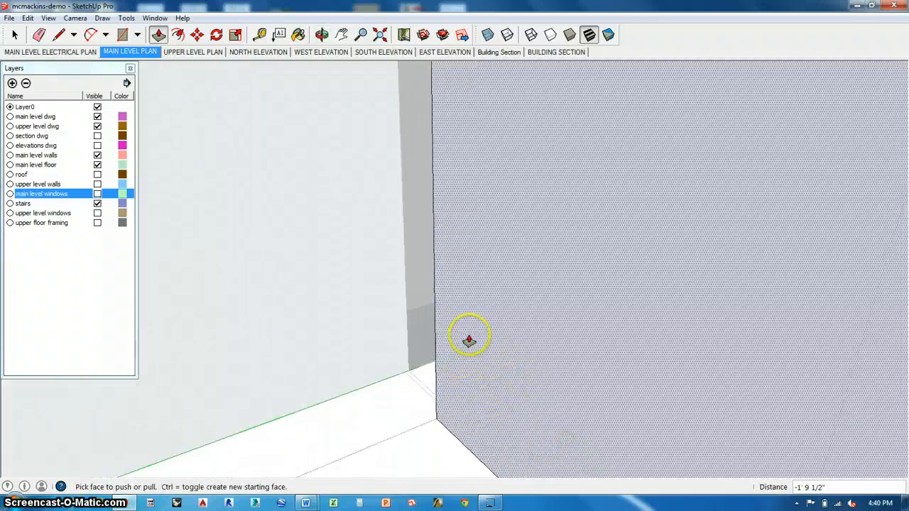
{"action": "left_click", "coordinate": [447, 369]}
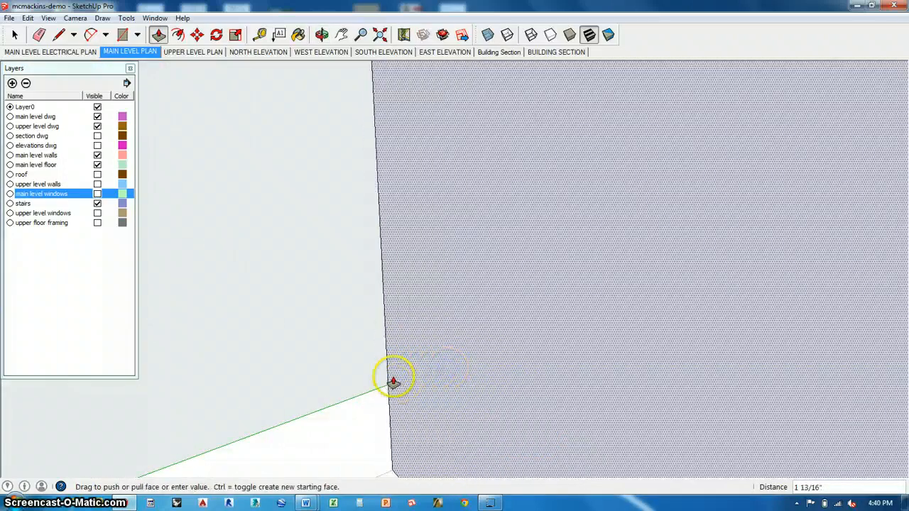
{"action": "left_click", "coordinate": [456, 384]}
{"action": "left_click", "coordinate": [442, 457]}
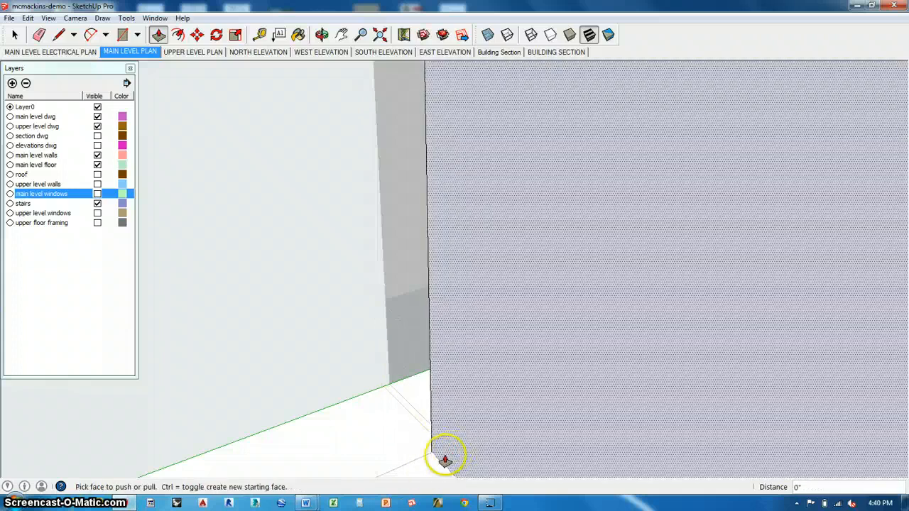
{"action": "left_click", "coordinate": [395, 376]}
{"action": "left_click", "coordinate": [438, 455]}
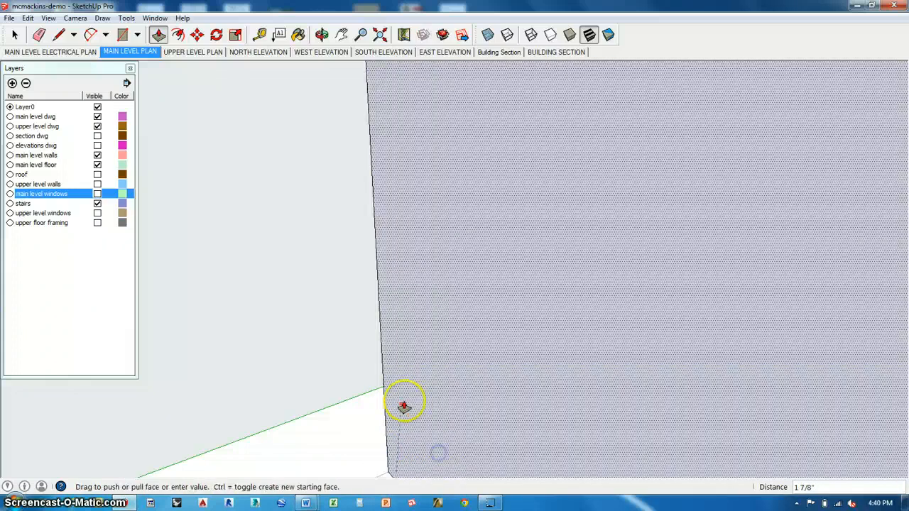
{"action": "left_click", "coordinate": [384, 390]}
Push the side wall's inner face 2" toward its outer face, thinning the wall.
{"action": "scroll", "coordinate": [341, 274], "scroll_direction": "down", "scroll_amount": 5}
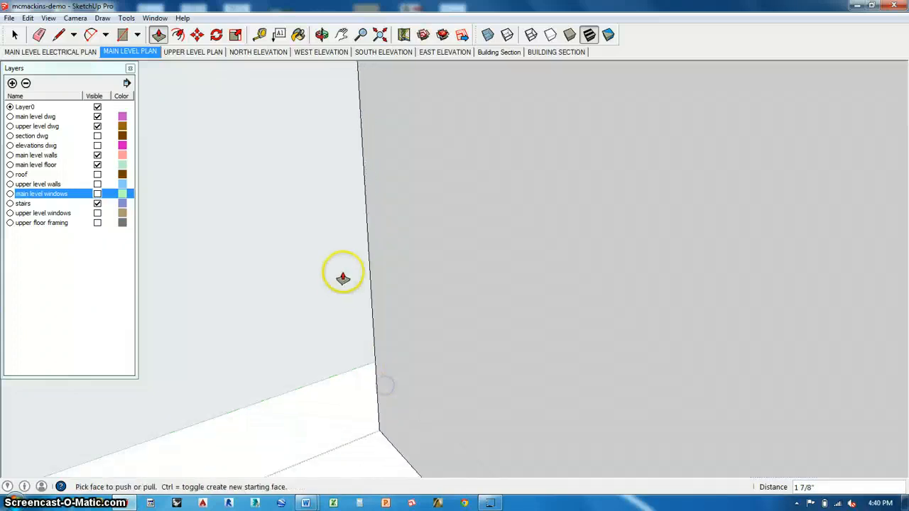
{"action": "mouse_move", "coordinate": [380, 336]}
{"action": "middle_mouse_down"}
{"action": "mouse_move", "coordinate": [454, 373]}
{"action": "mouse_move", "coordinate": [369, 346]}
{"action": "middle_mouse_up"}
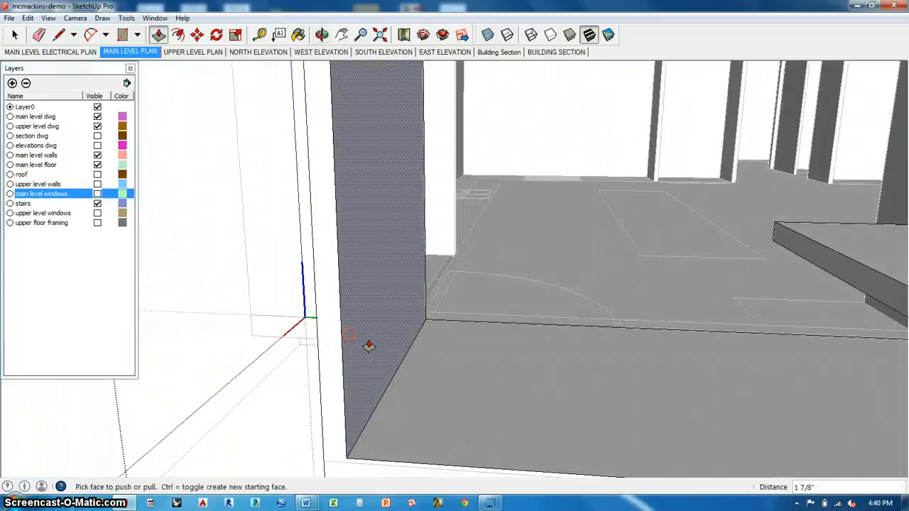
{"action": "mouse_move", "coordinate": [357, 355]}
{"action": "left_mouse_down"}
{"action": "mouse_move", "coordinate": [330, 366]}
{"action": "mouse_move", "coordinate": [395, 353]}
{"action": "mouse_move", "coordinate": [355, 353]}
{"action": "left_mouse_up"}
{"action": "scroll", "coordinate": [419, 351], "scroll_direction": "down", "scroll_amount": 5}
{"action": "middle_click_drag", "start_coordinate": [421, 353], "coordinate": [532, 325]}
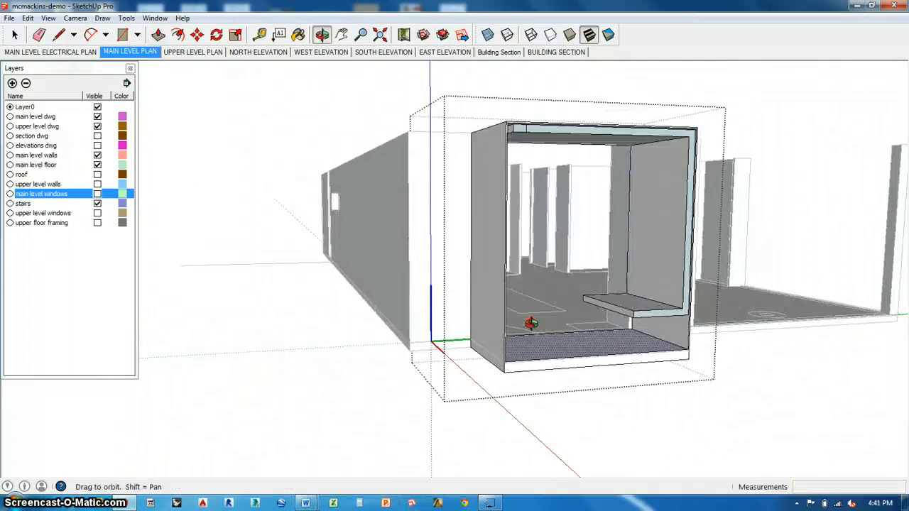
{"action": "scroll", "coordinate": [542, 130], "scroll_direction": "up", "scroll_amount": 6}
{"action": "middle_click_drag", "start_coordinate": [482, 146], "coordinate": [430, 164]}
{"action": "left_click_drag", "start_coordinate": [472, 168], "coordinate": [466, 166]}
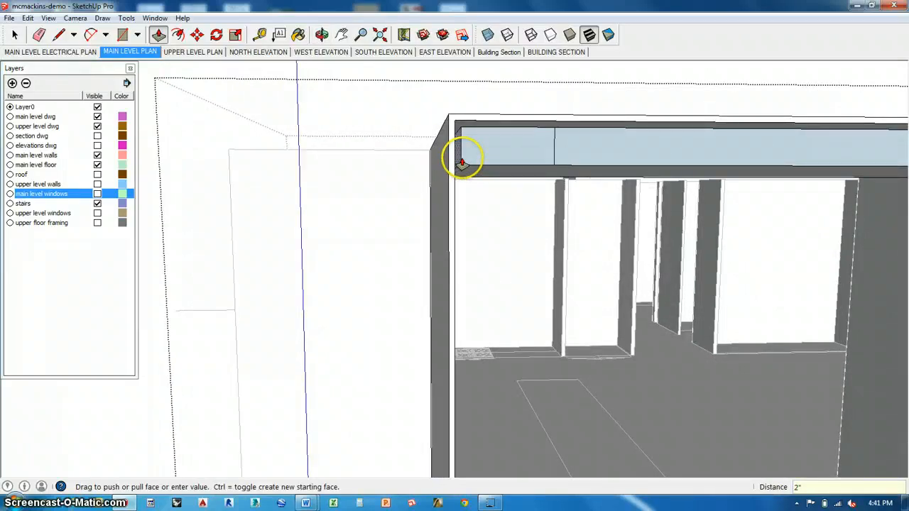
{"action": "left_click_drag", "start_coordinate": [462, 162], "coordinate": [462, 162]}
{"action": "scroll", "coordinate": [377, 203], "scroll_direction": "down", "scroll_amount": 10}
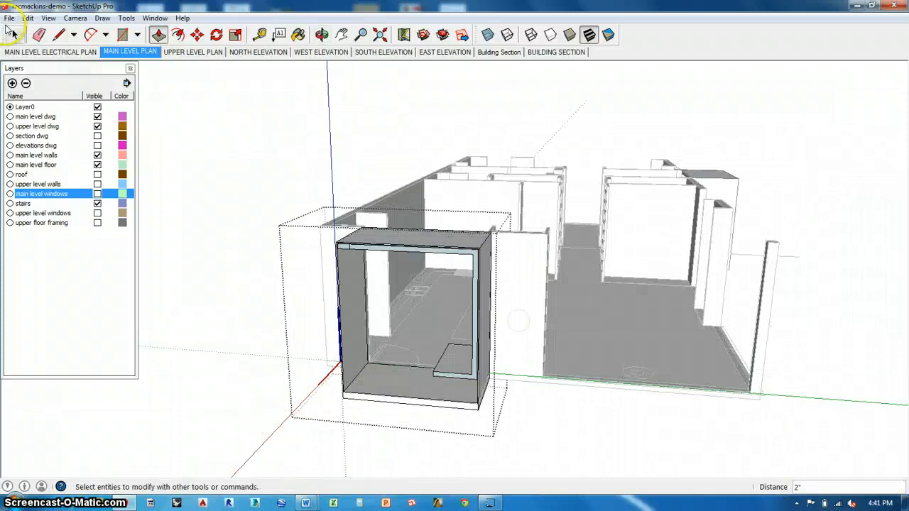
Leave the copied box's group, select the box, and add a new layer named porches.
{"action": "left_click", "coordinate": [14, 34]}
{"action": "middle_click_drag", "start_coordinate": [217, 134], "coordinate": [326, 245]}
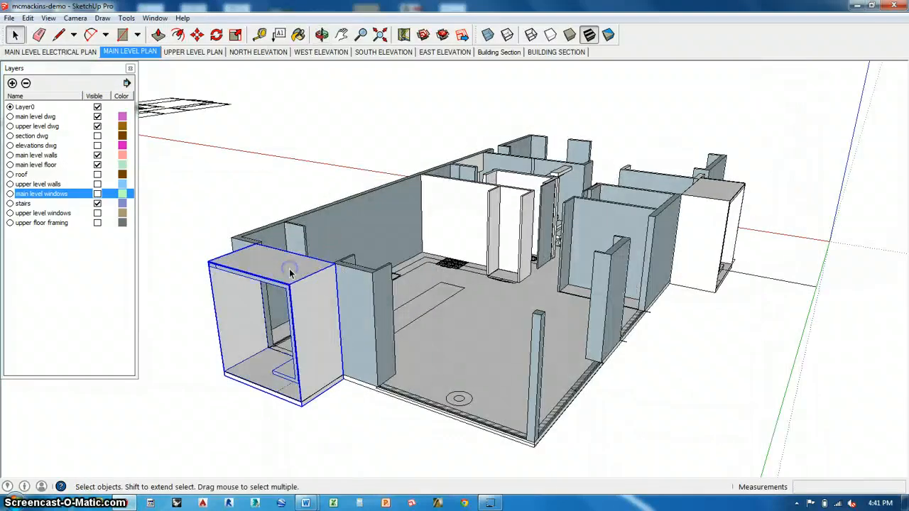
{"action": "left_click", "coordinate": [13, 83]}
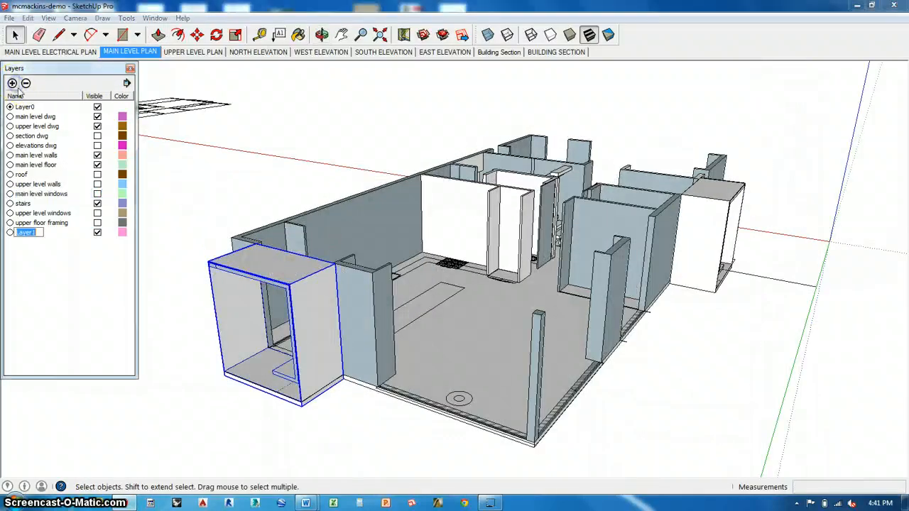
{"action": "type", "text": "porches"}
{"action": "key", "text": "Return"}
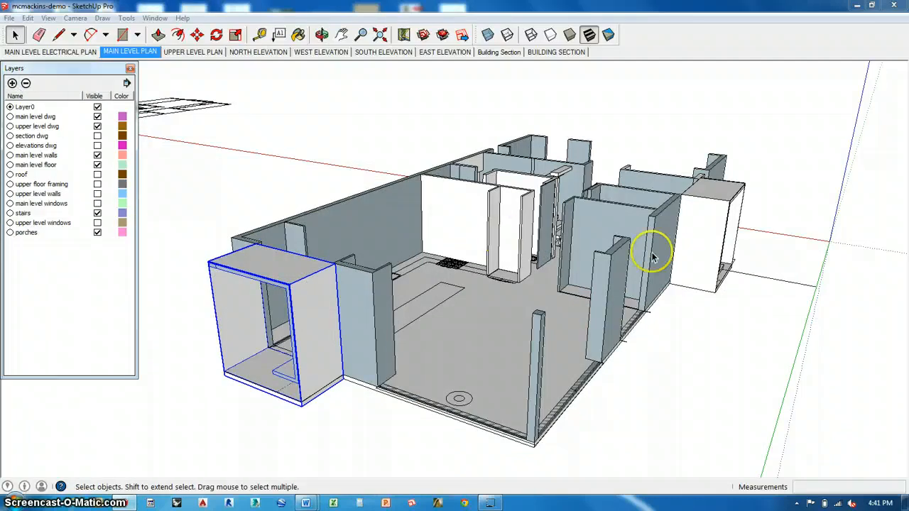
Add the other projecting box to the selection, assign both boxes to the porches layer, and close their entity properties.
{"action": "left_click", "coordinate": [729, 188], "text": "shift"}
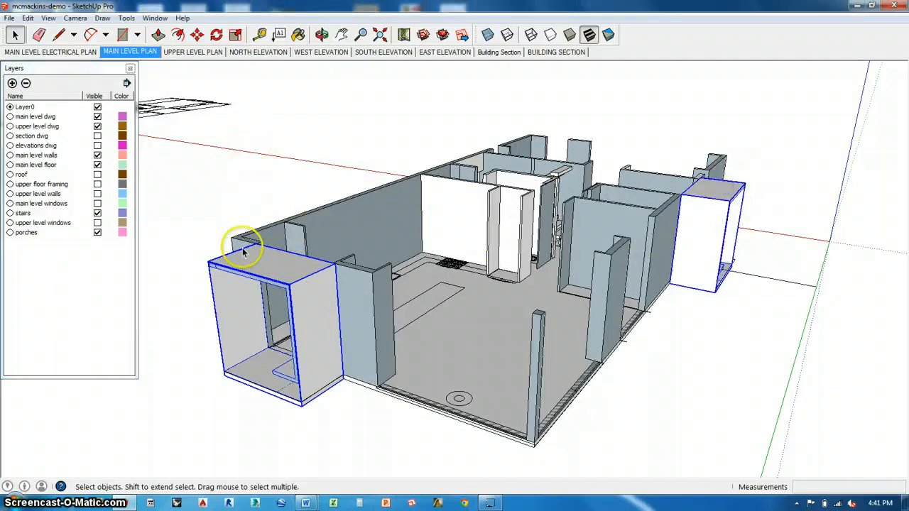
{"action": "right_click", "coordinate": [247, 261]}
{"action": "left_click", "coordinate": [277, 267]}
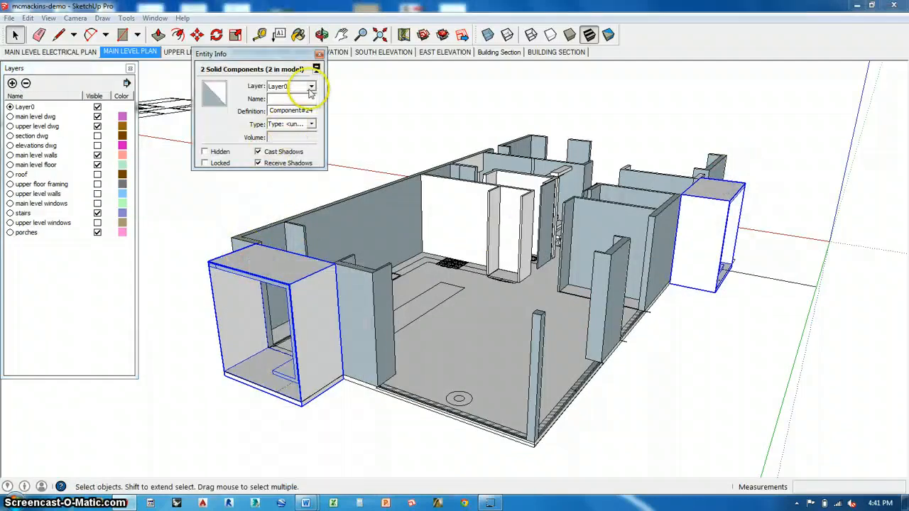
{"action": "left_click", "coordinate": [311, 86]}
{"action": "left_click", "coordinate": [288, 140]}
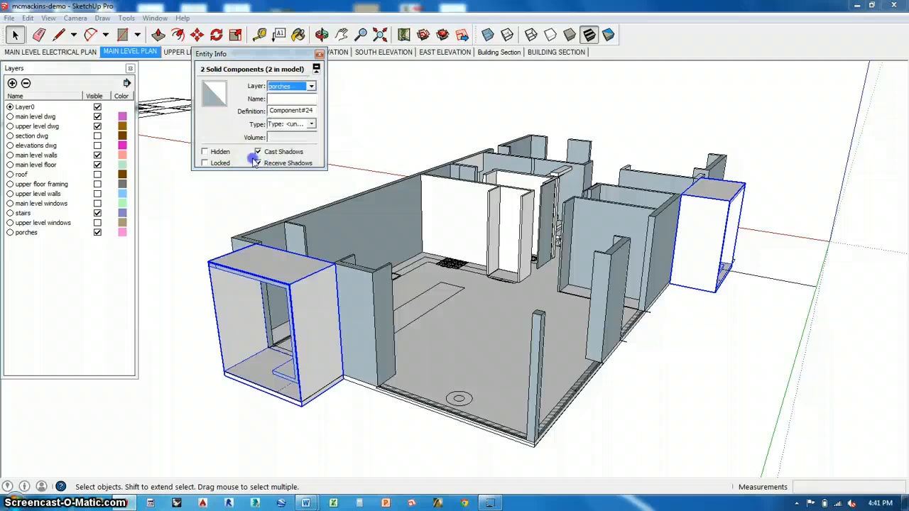
{"action": "left_click", "coordinate": [248, 188]}
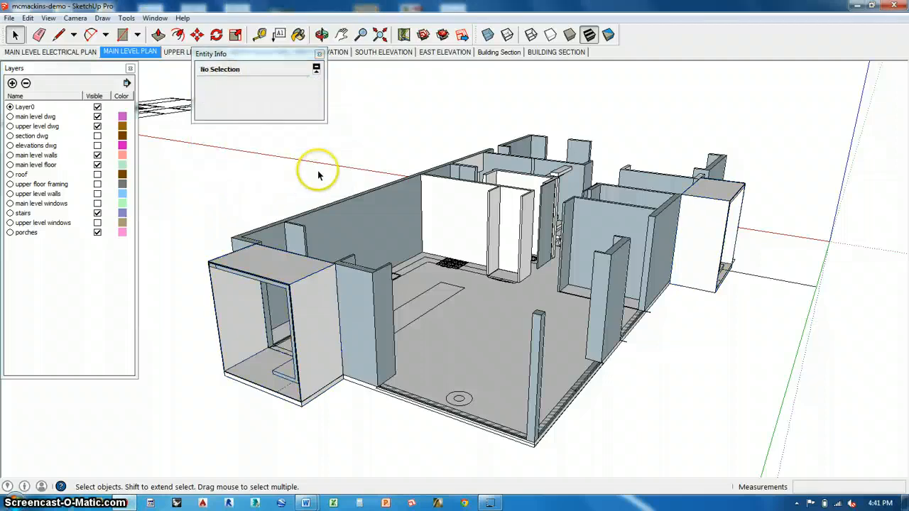
{"action": "left_click", "coordinate": [319, 55]}
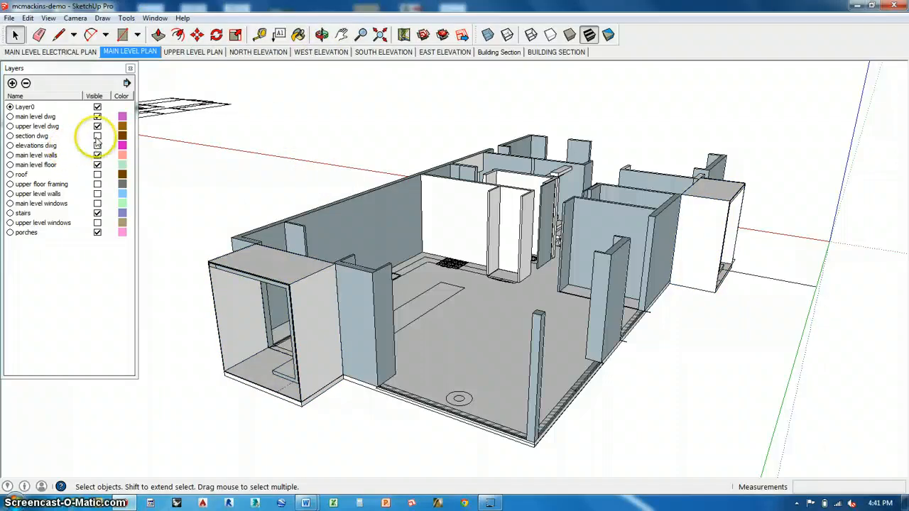
Show the section dwg, elevations dwg, roof, upper floor framing, upper level walls, main level windows and upper level windows layers.
{"action": "left_click", "coordinate": [97, 136]}
{"action": "left_click", "coordinate": [97, 145]}
{"action": "left_click", "coordinate": [97, 174]}
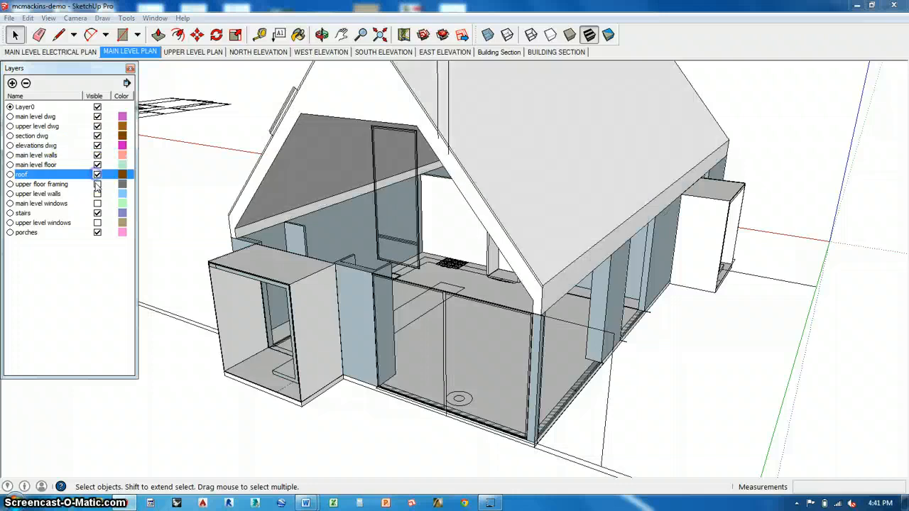
{"action": "left_click", "coordinate": [98, 184]}
{"action": "left_click", "coordinate": [97, 193]}
{"action": "left_click", "coordinate": [97, 203]}
{"action": "left_click", "coordinate": [98, 222]}
{"action": "middle_click_drag", "start_coordinate": [398, 235], "coordinate": [528, 213]}
{"action": "scroll", "coordinate": [534, 235], "scroll_direction": "down", "scroll_amount": 4}
{"action": "scroll", "coordinate": [527, 213], "scroll_direction": "up", "scroll_amount": 3}
{"action": "scroll", "coordinate": [542, 231], "scroll_direction": "up", "scroll_amount": 2}
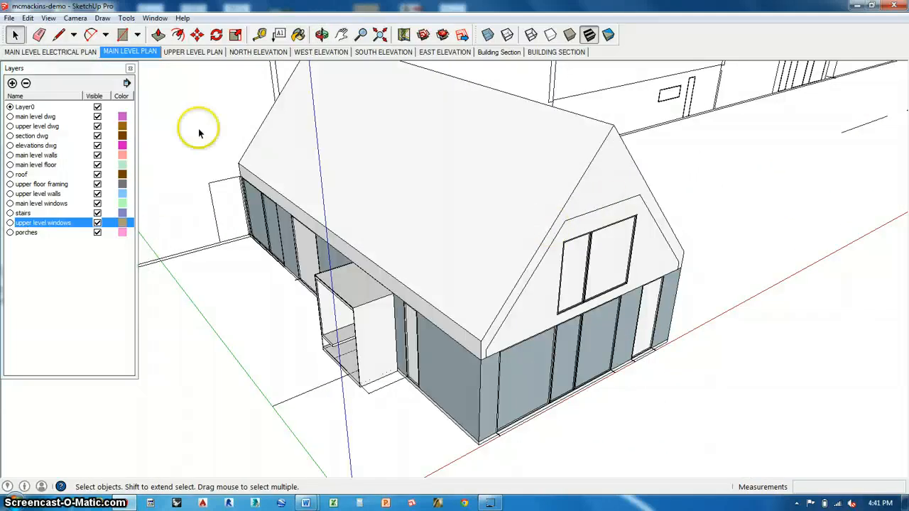
Paint the main level walls white with Color_000 and inspect the house from all sides.
{"action": "left_click", "coordinate": [299, 34]}
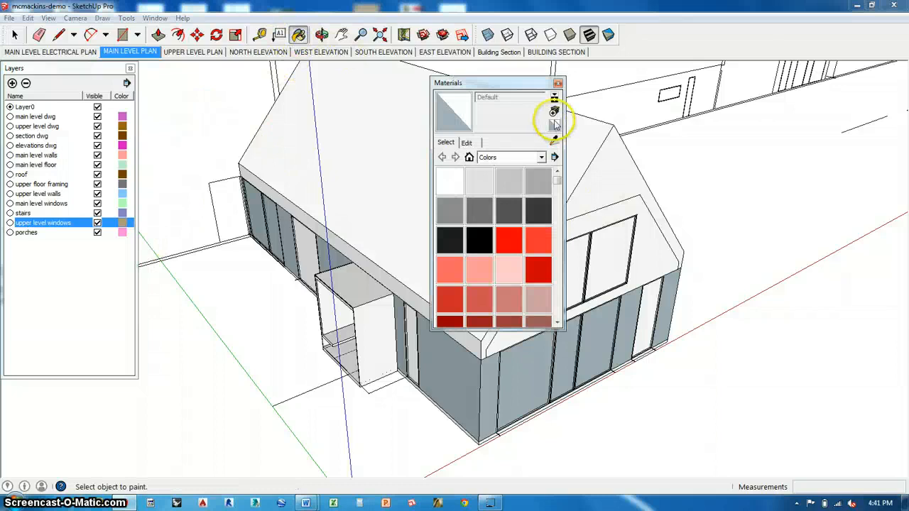
{"action": "left_click_drag", "start_coordinate": [523, 83], "coordinate": [183, 44]}
{"action": "left_click", "coordinate": [101, 147]}
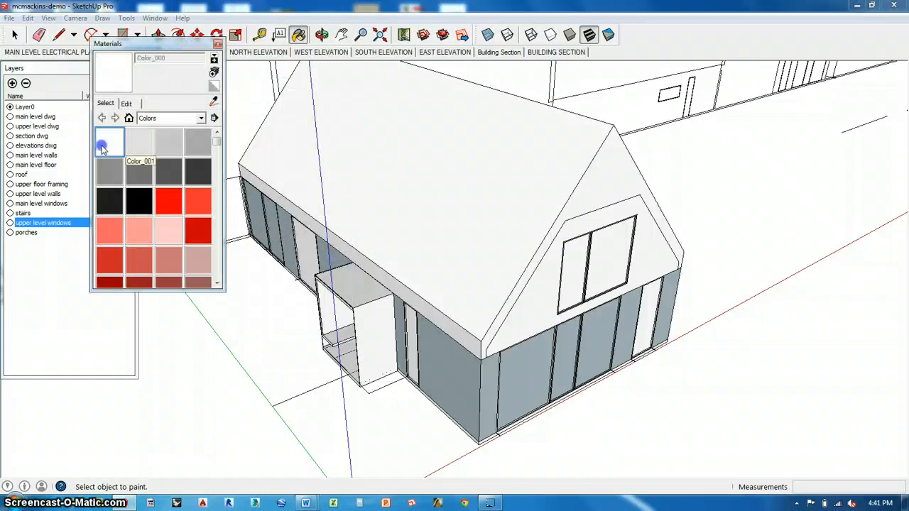
{"action": "left_click", "coordinate": [470, 388]}
{"action": "middle_click_drag", "start_coordinate": [517, 346], "coordinate": [516, 343]}
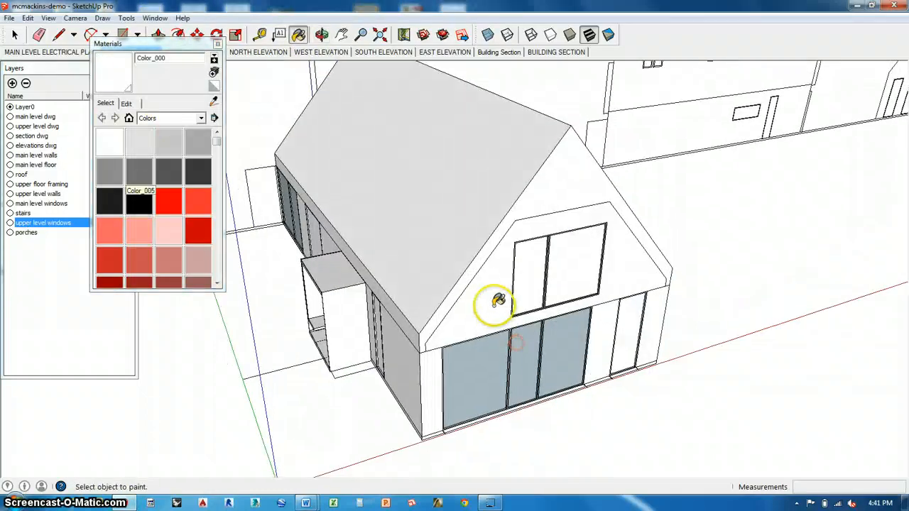
{"action": "middle_click_drag", "start_coordinate": [374, 268], "coordinate": [550, 278]}
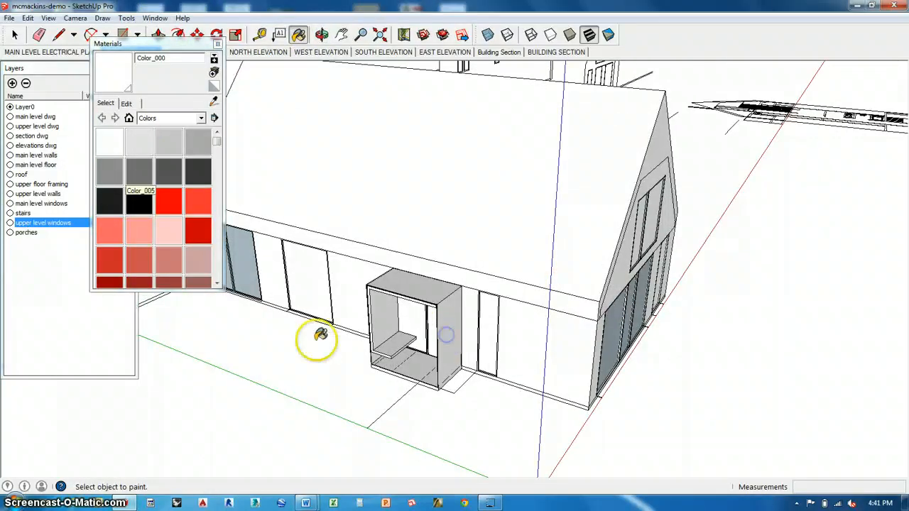
{"action": "mouse_move", "coordinate": [317, 340]}
{"action": "middle_mouse_down"}
{"action": "mouse_move", "coordinate": [705, 333]}
{"action": "mouse_move", "coordinate": [718, 323]}
{"action": "middle_mouse_up"}
{"action": "middle_click_drag", "start_coordinate": [542, 345], "coordinate": [566, 347]}
{"action": "scroll", "coordinate": [591, 328], "scroll_direction": "down", "scroll_amount": 2}
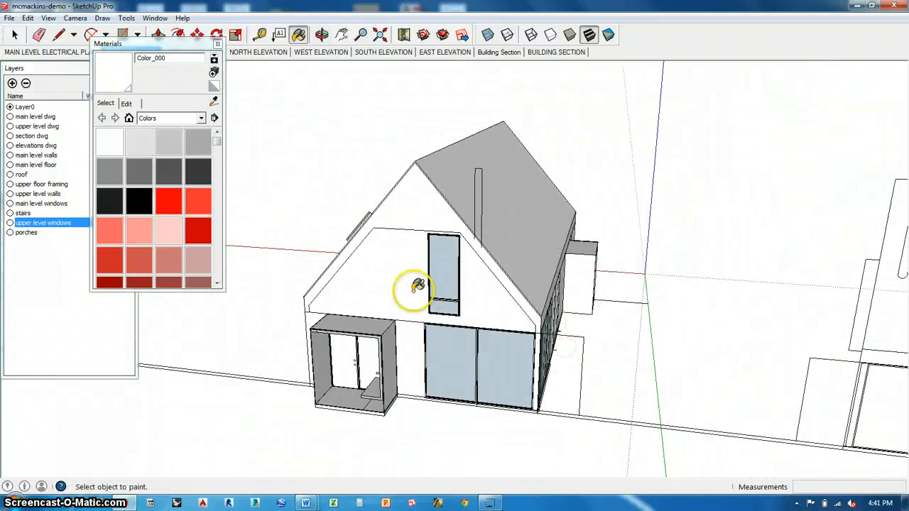
Paint the main level windows on both gable ends white with Color_000.
{"action": "scroll", "coordinate": [373, 336], "scroll_direction": "up", "scroll_amount": 2}
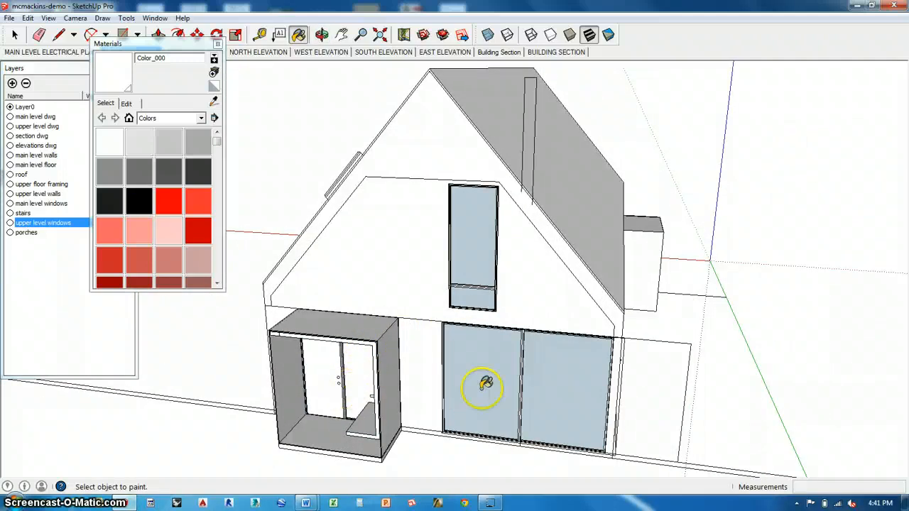
{"action": "right_click", "coordinate": [524, 387]}
{"action": "key", "text": "Escape"}
{"action": "middle_click_drag", "start_coordinate": [524, 387], "coordinate": [522, 345]}
{"action": "left_click", "coordinate": [522, 344]}
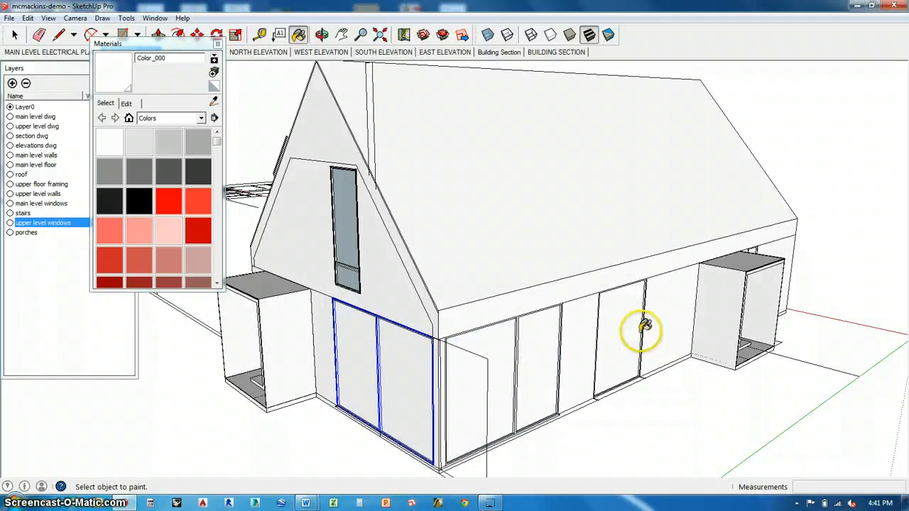
{"action": "mouse_move", "coordinate": [642, 327]}
{"action": "middle_mouse_down"}
{"action": "mouse_move", "coordinate": [489, 337]}
{"action": "mouse_move", "coordinate": [585, 350]}
{"action": "mouse_move", "coordinate": [507, 365]}
{"action": "middle_mouse_up"}
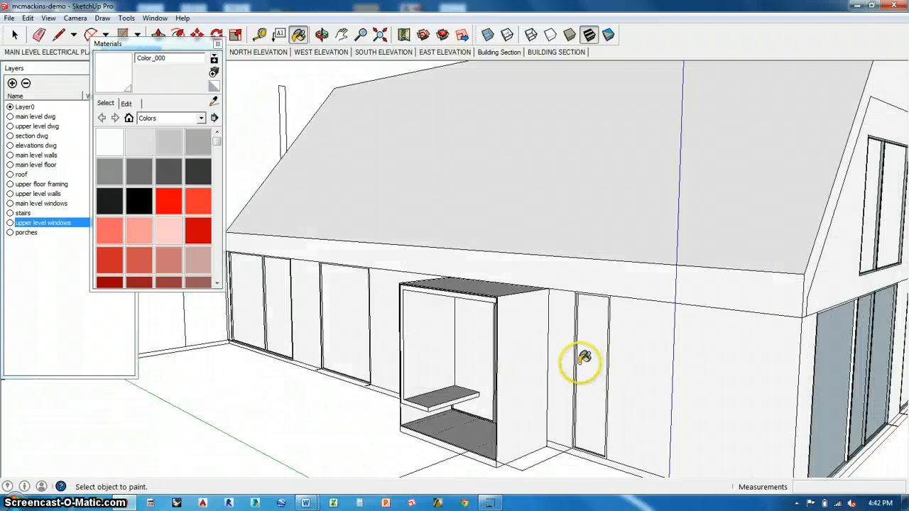
{"action": "left_click", "coordinate": [842, 363]}
{"action": "middle_click_drag", "start_coordinate": [708, 367], "coordinate": [568, 342]}
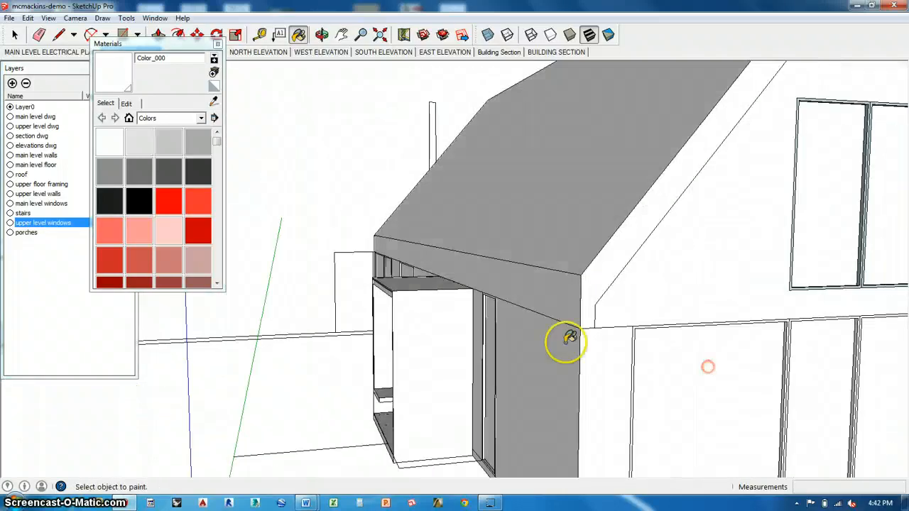
Paint the gable's wide upper window and the long side wall's tall and strip windows white with Color_000.
{"action": "scroll", "coordinate": [568, 342], "scroll_direction": "down", "scroll_amount": 3}
{"action": "left_click", "coordinate": [803, 291]}
{"action": "scroll", "coordinate": [679, 287], "scroll_direction": "down", "scroll_amount": 4}
{"action": "middle_click_drag", "start_coordinate": [802, 297], "coordinate": [625, 295]}
{"action": "middle_click_drag", "start_coordinate": [664, 358], "coordinate": [582, 365]}
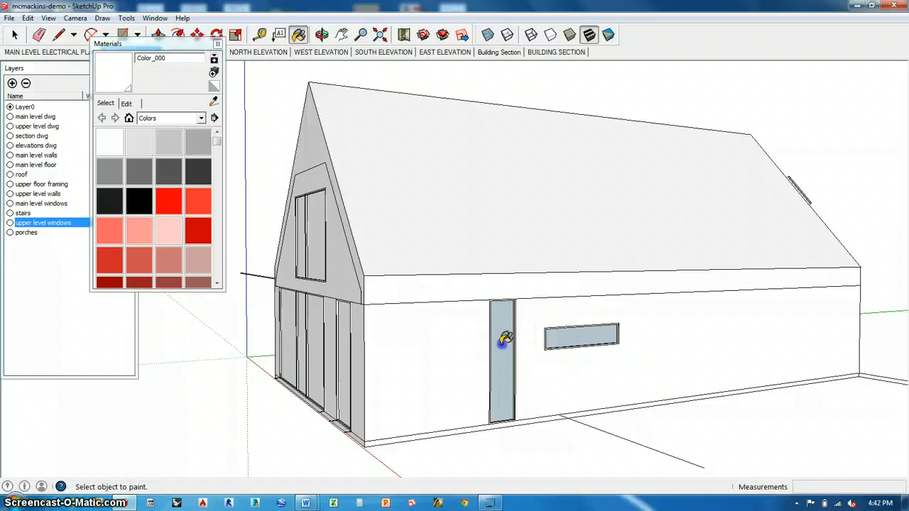
{"action": "left_click", "coordinate": [501, 343]}
Paint the narrow upper window on the porch-end gable with Color_000, check the roof window, and clear the selection.
{"action": "scroll", "coordinate": [587, 345], "scroll_direction": "down", "scroll_amount": 3}
{"action": "middle_click_drag", "start_coordinate": [739, 358], "coordinate": [505, 365]}
{"action": "mouse_move", "coordinate": [687, 328]}
{"action": "middle_mouse_down"}
{"action": "mouse_move", "coordinate": [641, 319]}
{"action": "mouse_move", "coordinate": [633, 345]}
{"action": "mouse_move", "coordinate": [674, 390]}
{"action": "mouse_move", "coordinate": [734, 408]}
{"action": "mouse_move", "coordinate": [642, 349]}
{"action": "middle_mouse_up"}
{"action": "left_click", "coordinate": [635, 319]}
{"action": "scroll", "coordinate": [615, 336], "scroll_direction": "up", "scroll_amount": 5}
{"action": "scroll", "coordinate": [622, 319], "scroll_direction": "down", "scroll_amount": 8}
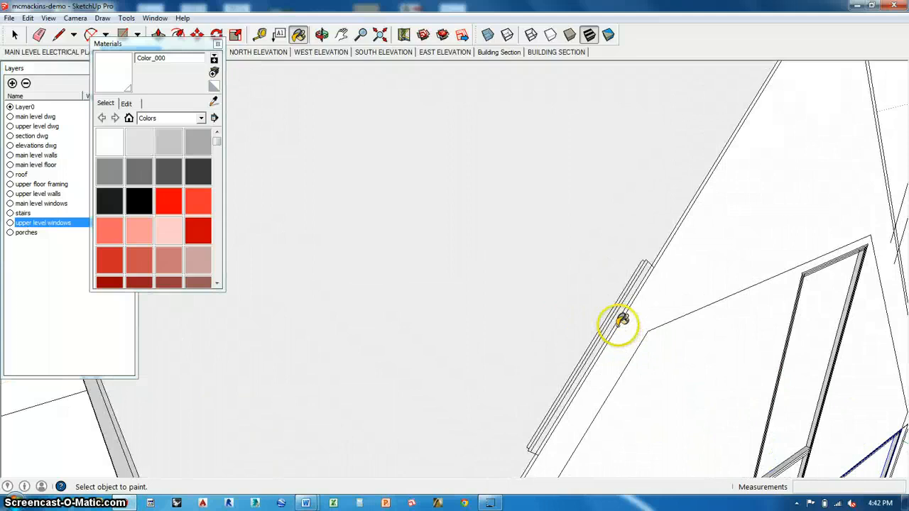
{"action": "mouse_move", "coordinate": [640, 319]}
{"action": "middle_mouse_down"}
{"action": "mouse_move", "coordinate": [580, 318]}
{"action": "mouse_move", "coordinate": [485, 260]}
{"action": "mouse_move", "coordinate": [425, 324]}
{"action": "mouse_move", "coordinate": [576, 331]}
{"action": "mouse_move", "coordinate": [637, 300]}
{"action": "mouse_move", "coordinate": [733, 309]}
{"action": "middle_mouse_up"}
{"action": "left_click", "coordinate": [18, 35]}
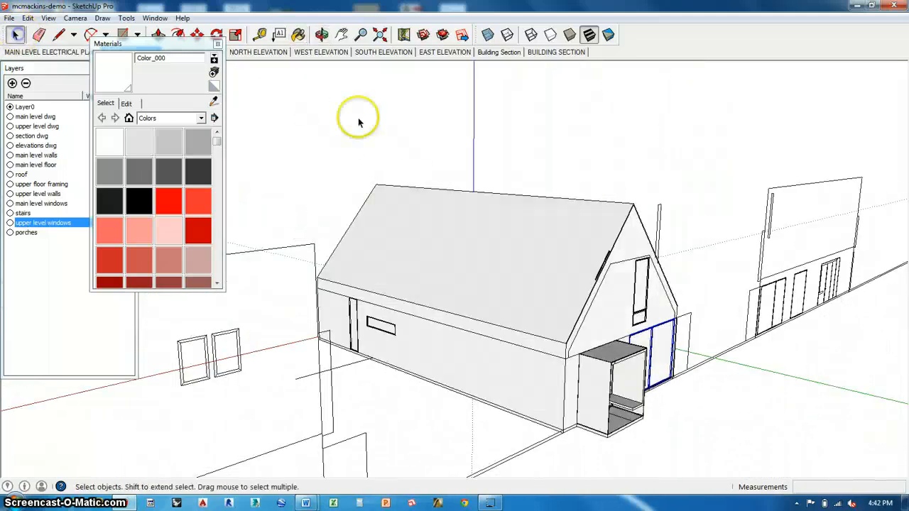
{"action": "left_click", "coordinate": [358, 119]}
{"action": "middle_click_drag", "start_coordinate": [268, 149], "coordinate": [459, 232]}
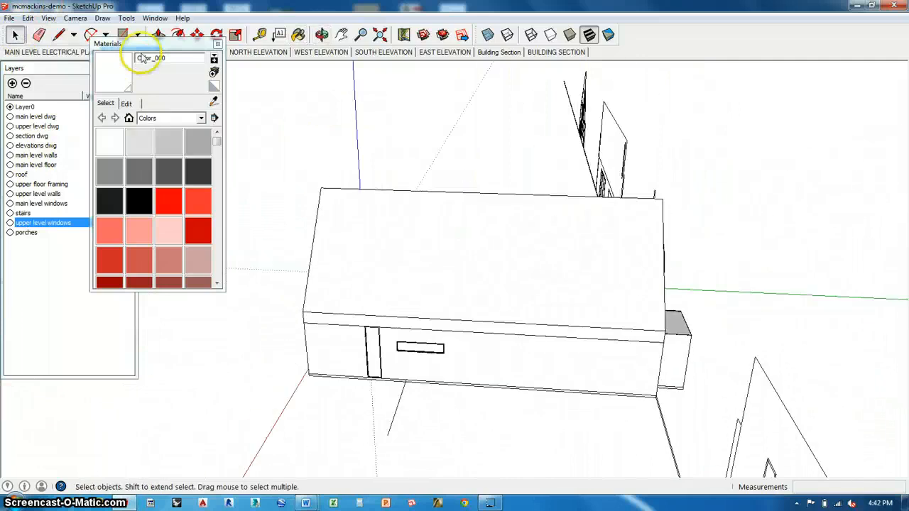
Move the materials window off the layer list and hide the elevations dwg, section dwg, upper level dwg and main level dwg layers.
{"action": "left_click_drag", "start_coordinate": [142, 58], "coordinate": [246, 77]}
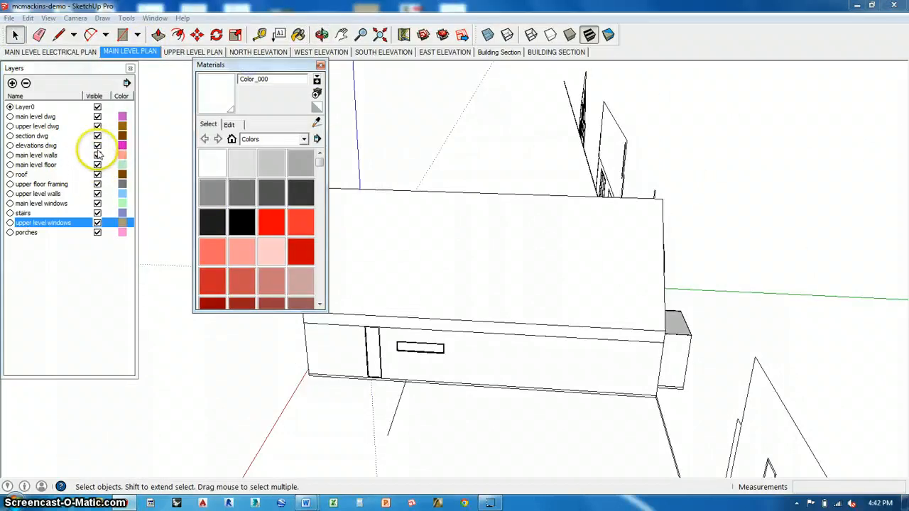
{"action": "left_click", "coordinate": [97, 145]}
{"action": "left_click", "coordinate": [97, 136]}
{"action": "left_click", "coordinate": [97, 125]}
{"action": "left_click", "coordinate": [97, 117]}
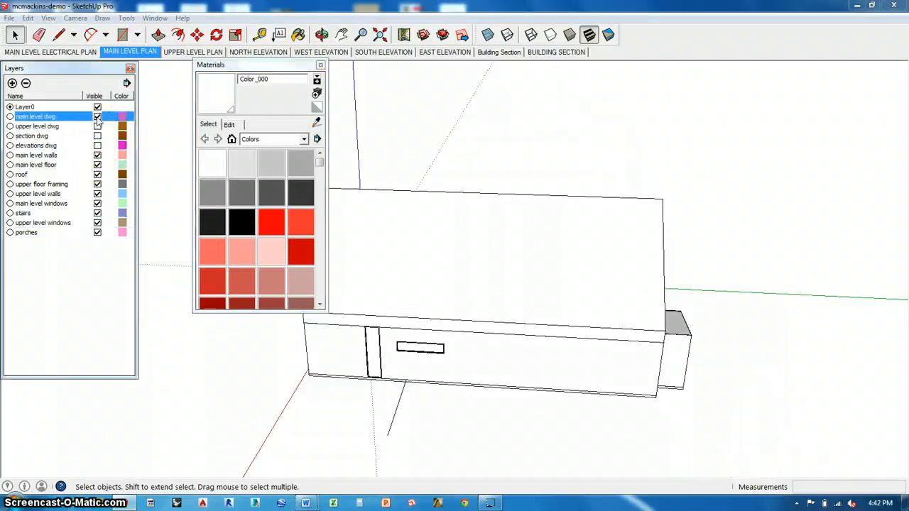
{"action": "middle_click_drag", "start_coordinate": [387, 270], "coordinate": [671, 303]}
{"action": "scroll", "coordinate": [693, 278], "scroll_direction": "down", "scroll_amount": 3}
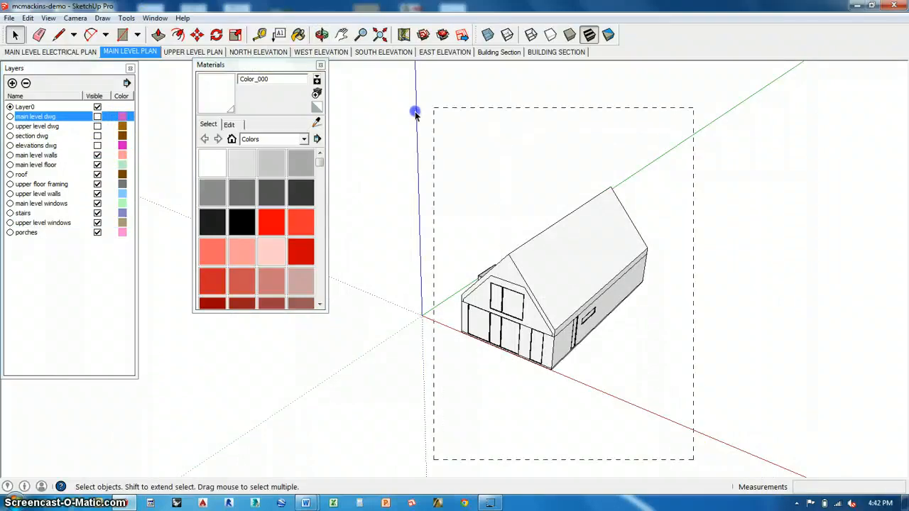
Select the whole house, paint it white with Color_000, and clear the selection.
{"action": "left_click_drag", "start_coordinate": [414, 113], "coordinate": [418, 122]}
{"action": "left_click", "coordinate": [216, 161]}
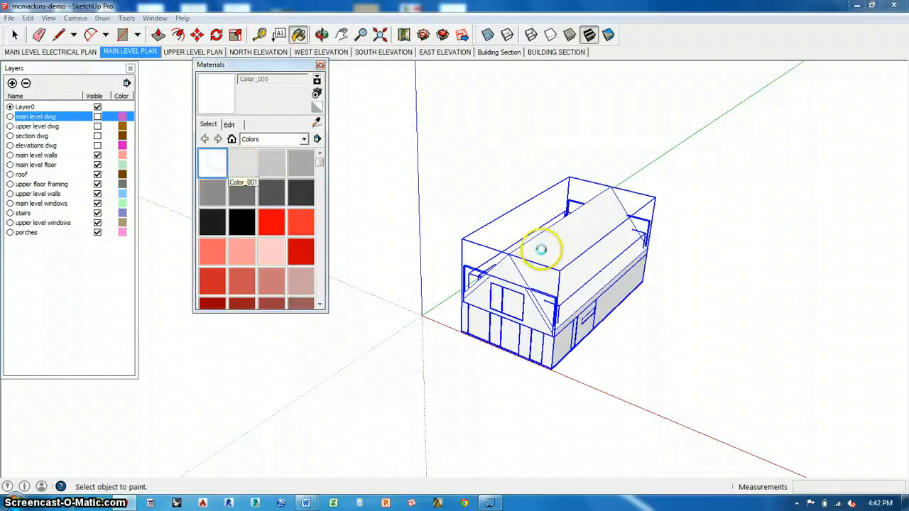
{"action": "left_click", "coordinate": [14, 34]}
{"action": "left_click", "coordinate": [459, 130]}
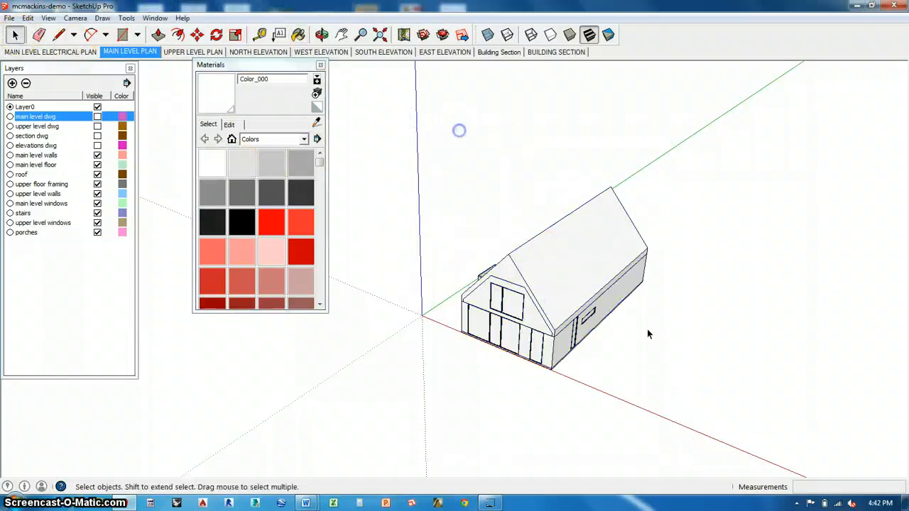
Open the two-pane upper gable window for editing and paint both panes with Translucent_Glass_Gray from the Translucent materials.
{"action": "scroll", "coordinate": [574, 298], "scroll_direction": "up", "scroll_amount": 6}
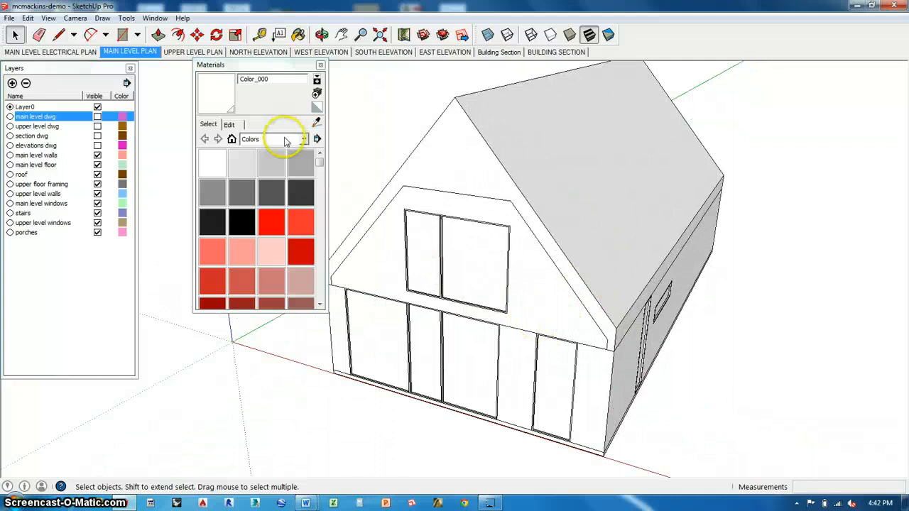
{"action": "left_click", "coordinate": [285, 139]}
{"action": "left_click", "coordinate": [272, 267]}
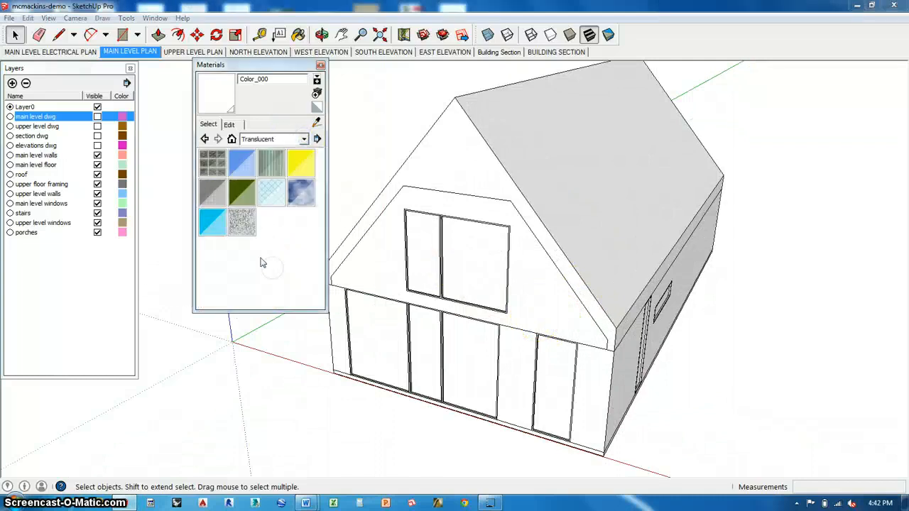
{"action": "left_click", "coordinate": [213, 192]}
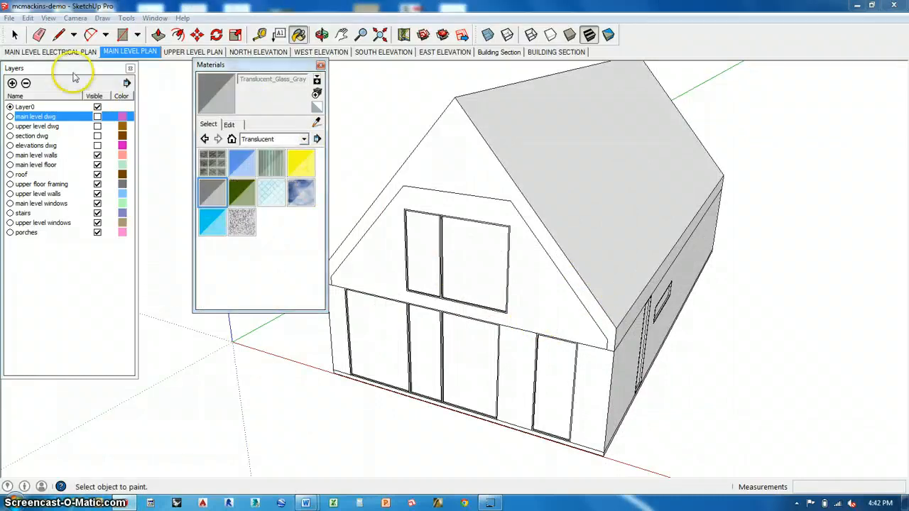
{"action": "left_click", "coordinate": [14, 34]}
{"action": "double_click", "coordinate": [476, 268]}
{"action": "scroll", "coordinate": [476, 269], "scroll_direction": "up", "scroll_amount": 3}
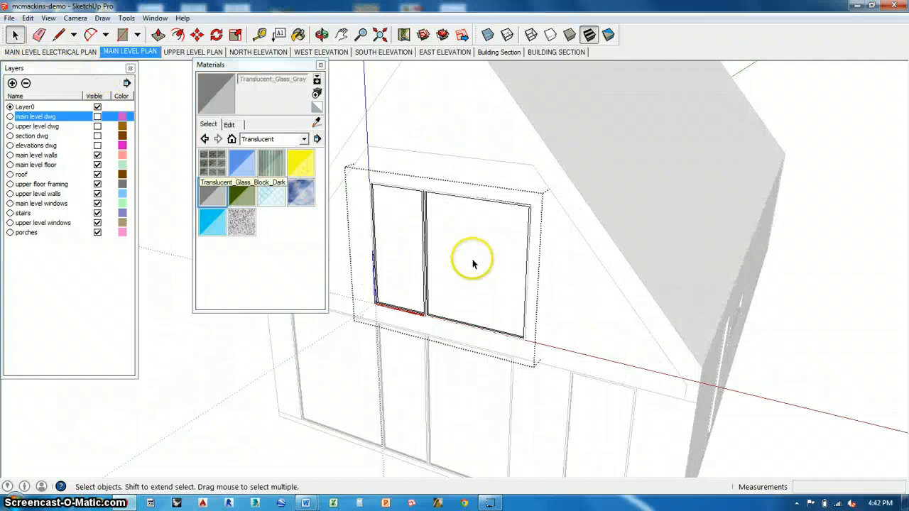
{"action": "left_click", "coordinate": [211, 193]}
{"action": "left_click", "coordinate": [461, 242]}
{"action": "left_click", "coordinate": [403, 238]}
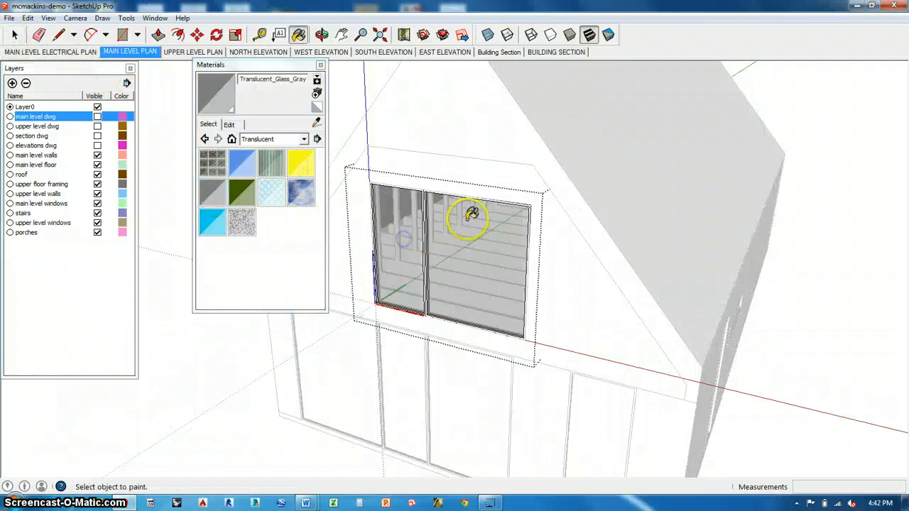
Open the three-pane main level window below it and paint all three panes with Translucent_Glass_Gray.
{"action": "middle_click_drag", "start_coordinate": [469, 218], "coordinate": [473, 210]}
{"action": "left_click", "coordinate": [15, 35]}
{"action": "double_click", "coordinate": [336, 371]}
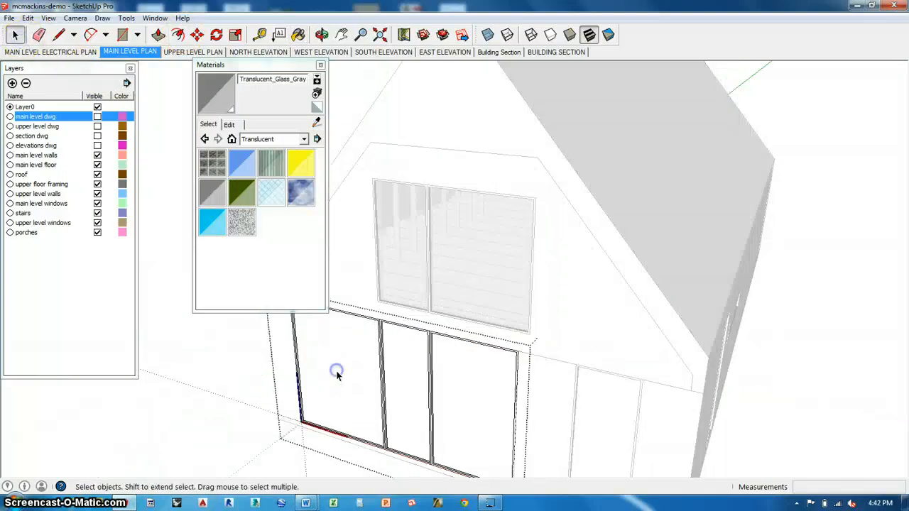
{"action": "middle_click_drag", "start_coordinate": [353, 352], "coordinate": [377, 259]}
{"action": "left_click", "coordinate": [206, 192]}
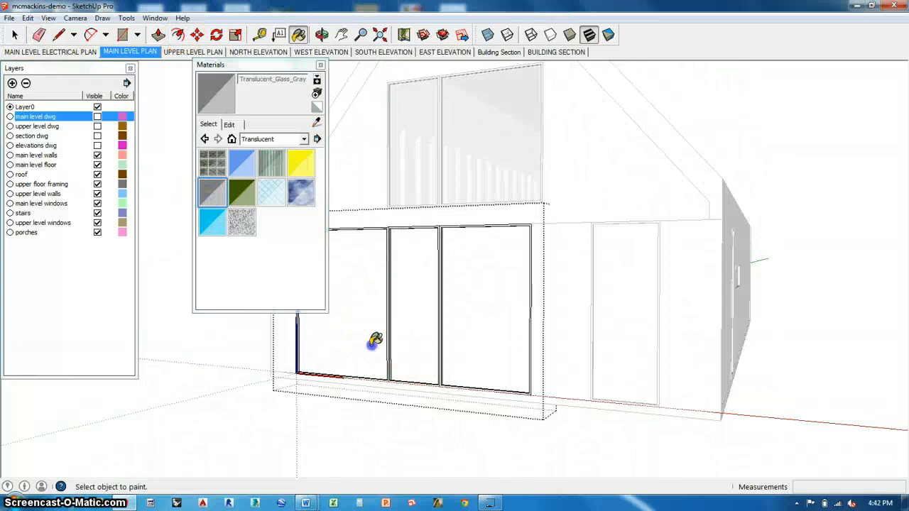
{"action": "left_click", "coordinate": [371, 341]}
{"action": "left_click", "coordinate": [419, 342]}
{"action": "left_click", "coordinate": [473, 345]}
Open the single narrow opening beside the three-pane window and paint its pane with Translucent_Glass_Gray.
{"action": "left_click", "coordinate": [15, 34]}
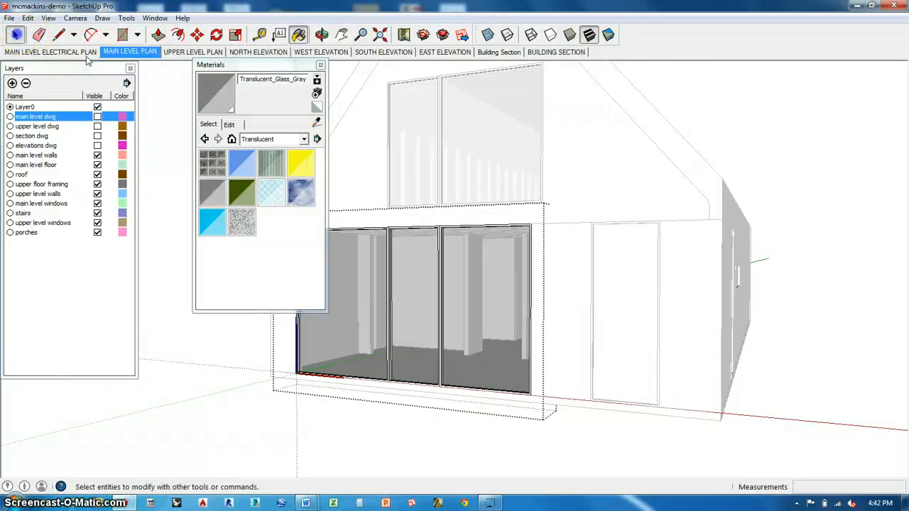
{"action": "left_click", "coordinate": [632, 329]}
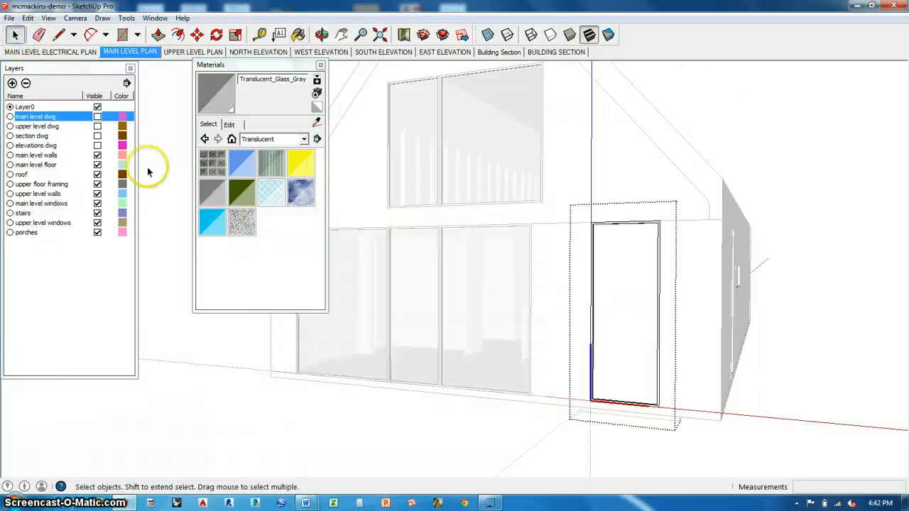
{"action": "left_click", "coordinate": [210, 190]}
{"action": "mouse_move", "coordinate": [614, 290]}
{"action": "middle_mouse_down"}
{"action": "mouse_move", "coordinate": [634, 356]}
{"action": "mouse_move", "coordinate": [516, 357]}
{"action": "middle_mouse_up"}
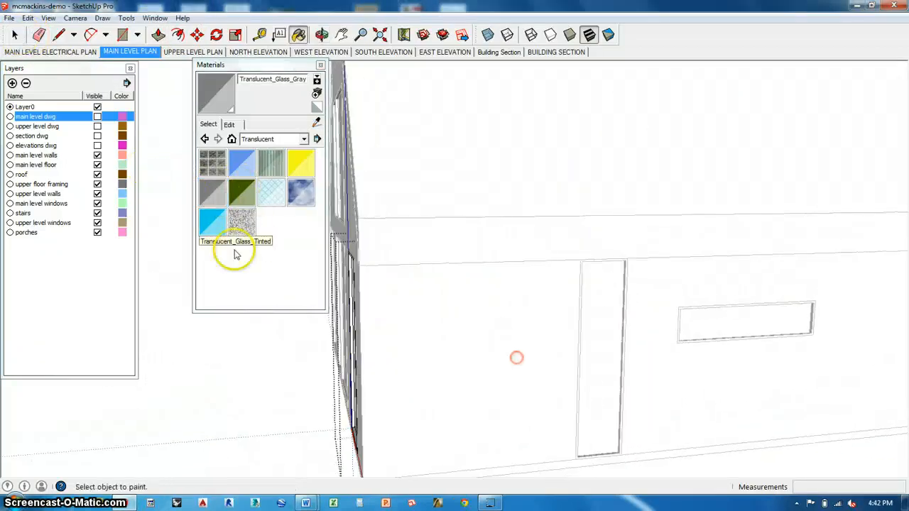
Open the long side wall's window group and paint the tall pane and the horizontal strip pane with Translucent_Glass_Gray.
{"action": "left_click", "coordinate": [14, 34]}
{"action": "left_click", "coordinate": [585, 353]}
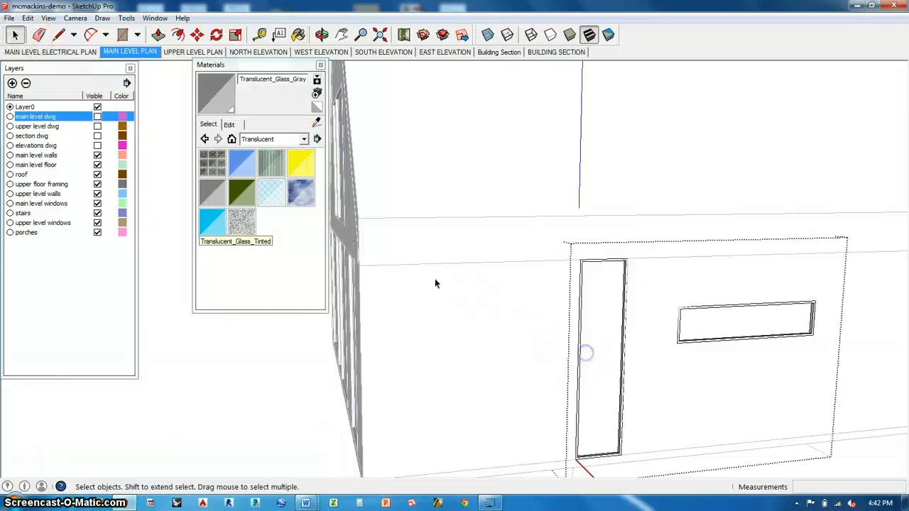
{"action": "left_click", "coordinate": [211, 191]}
{"action": "left_click", "coordinate": [595, 334]}
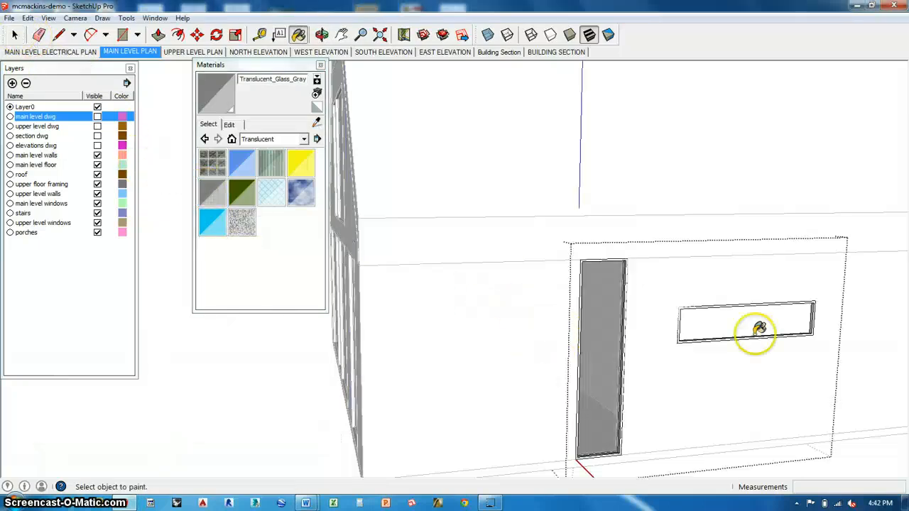
{"action": "left_click", "coordinate": [767, 321]}
Open the door group inside the gable-end porch box and paint its glazing with Translucent_Glass_Gray.
{"action": "middle_click_drag", "start_coordinate": [599, 300], "coordinate": [229, 325]}
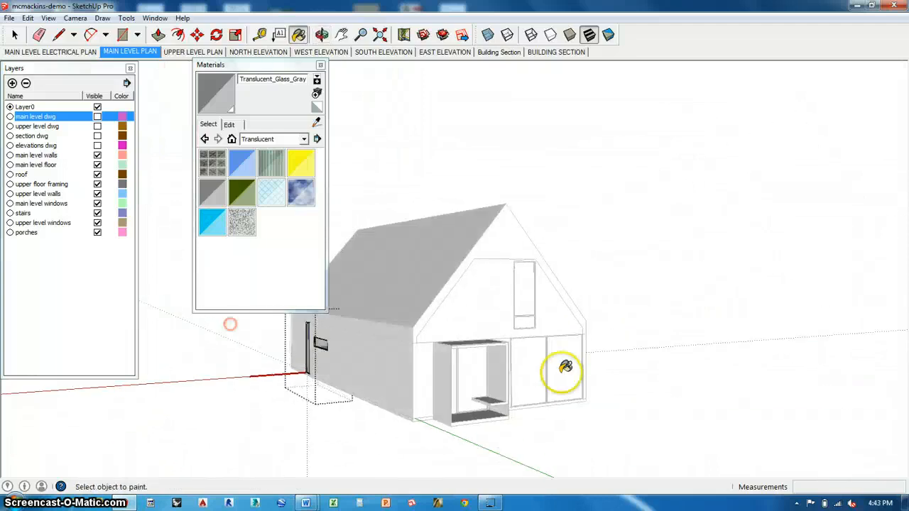
{"action": "scroll", "coordinate": [566, 367], "scroll_direction": "up", "scroll_amount": 5}
{"action": "middle_click_drag", "start_coordinate": [507, 355], "coordinate": [434, 362], "text": "shift"}
{"action": "scroll", "coordinate": [524, 320], "scroll_direction": "down", "scroll_amount": 3}
{"action": "middle_click_drag", "start_coordinate": [523, 320], "coordinate": [490, 349]}
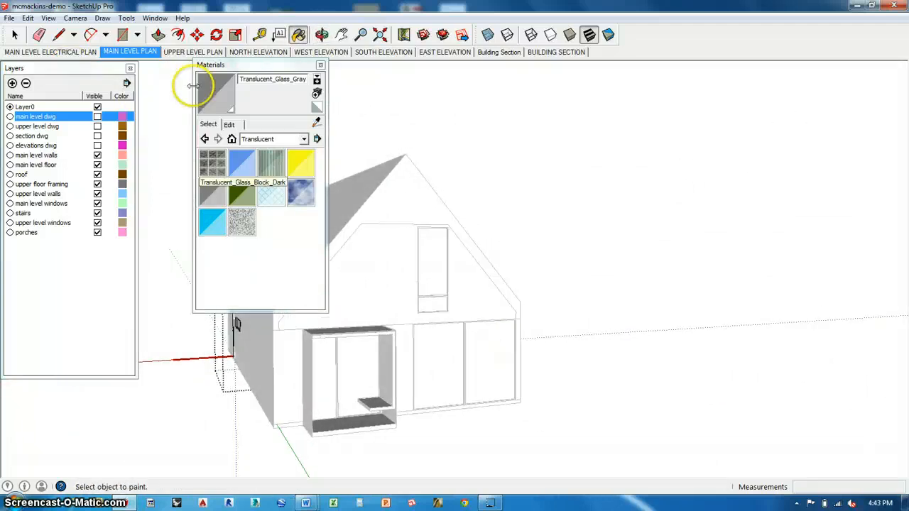
{"action": "left_click", "coordinate": [14, 34]}
{"action": "left_click", "coordinate": [351, 366]}
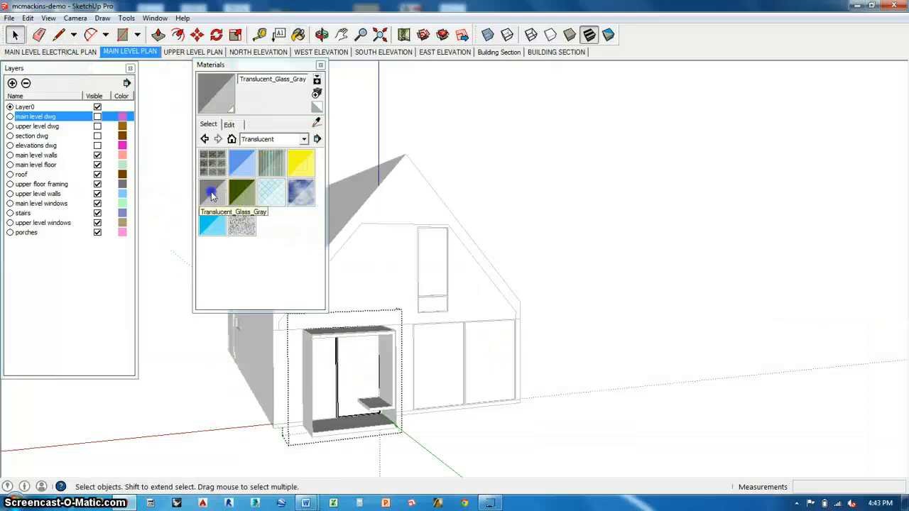
{"action": "left_click", "coordinate": [213, 192]}
{"action": "left_click", "coordinate": [365, 365]}
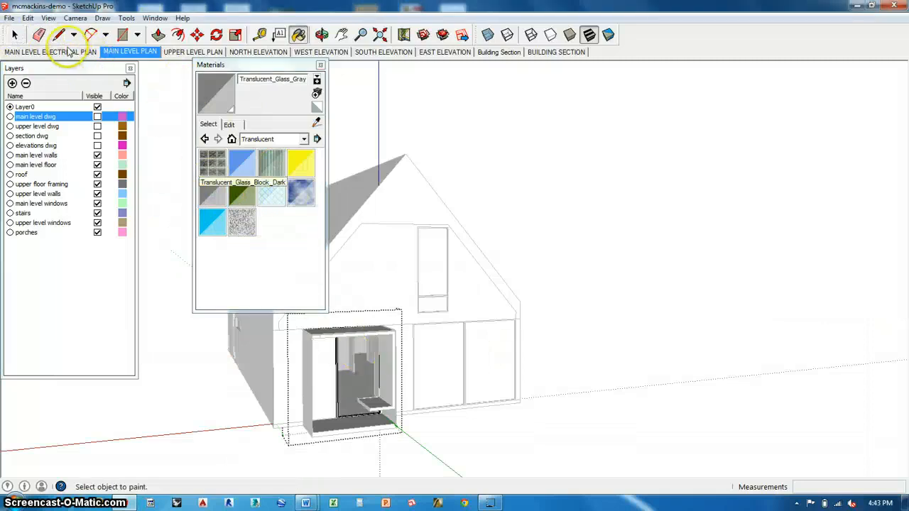
Open the narrow upper window on the porch-end gable and paint its panes with Translucent_Glass_Gray.
{"action": "left_click", "coordinate": [15, 35]}
{"action": "left_click", "coordinate": [444, 128]}
{"action": "double_click", "coordinate": [435, 251]}
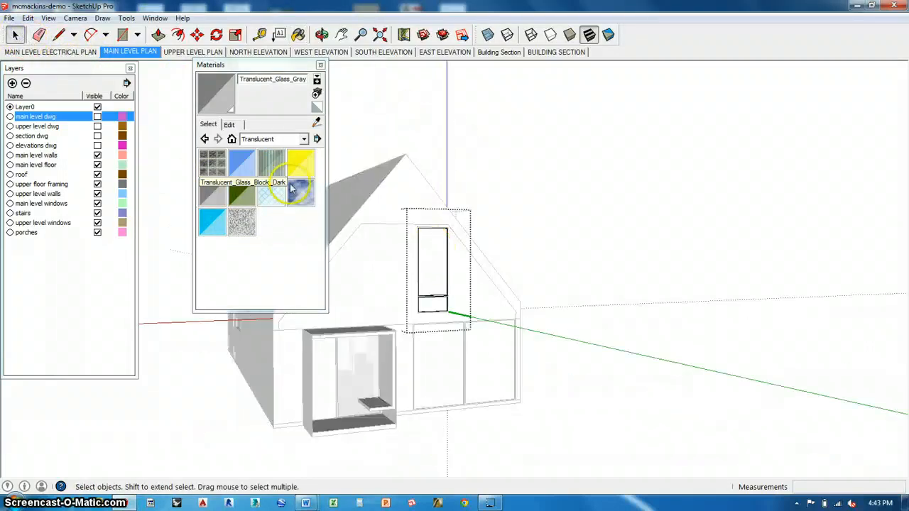
{"action": "left_click", "coordinate": [222, 190]}
{"action": "left_click", "coordinate": [434, 302]}
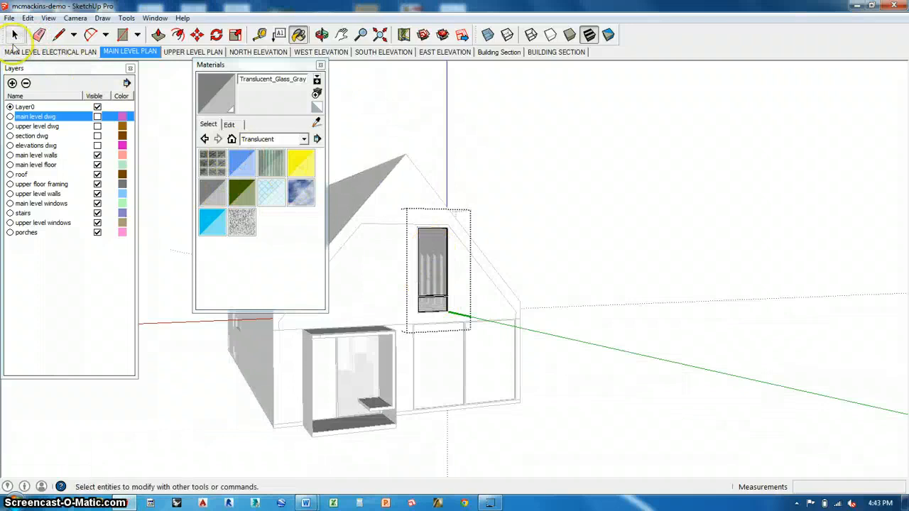
Open the two-pane main level window beside the porch box and paint both panes with Translucent_Glass_Gray.
{"action": "left_click", "coordinate": [690, 222]}
{"action": "double_click", "coordinate": [432, 379]}
{"action": "left_click", "coordinate": [212, 192]}
{"action": "left_click", "coordinate": [449, 396]}
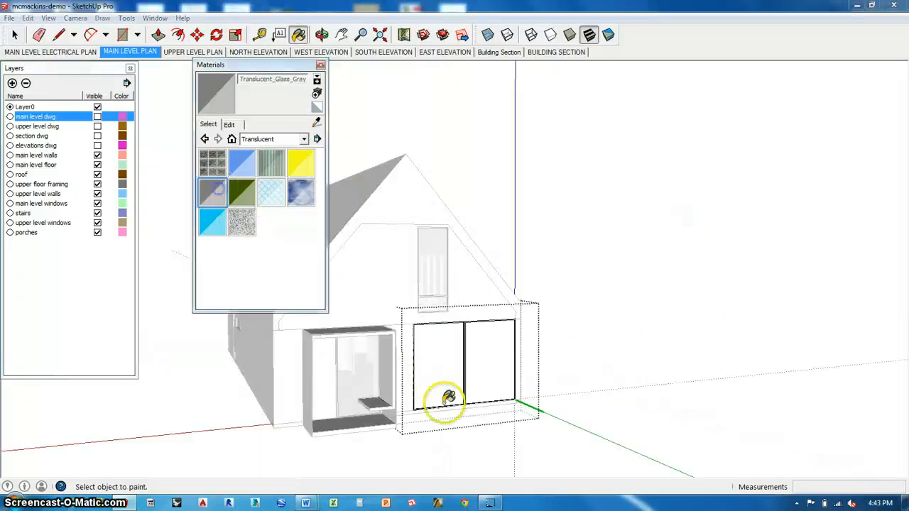
{"action": "left_click", "coordinate": [487, 376]}
Open the two-pane corner window on the long side wall and paint both panes with Translucent_Glass_Gray.
{"action": "mouse_move", "coordinate": [633, 382]}
{"action": "middle_mouse_down"}
{"action": "mouse_move", "coordinate": [420, 420]}
{"action": "mouse_move", "coordinate": [401, 409]}
{"action": "mouse_move", "coordinate": [461, 403]}
{"action": "middle_mouse_up"}
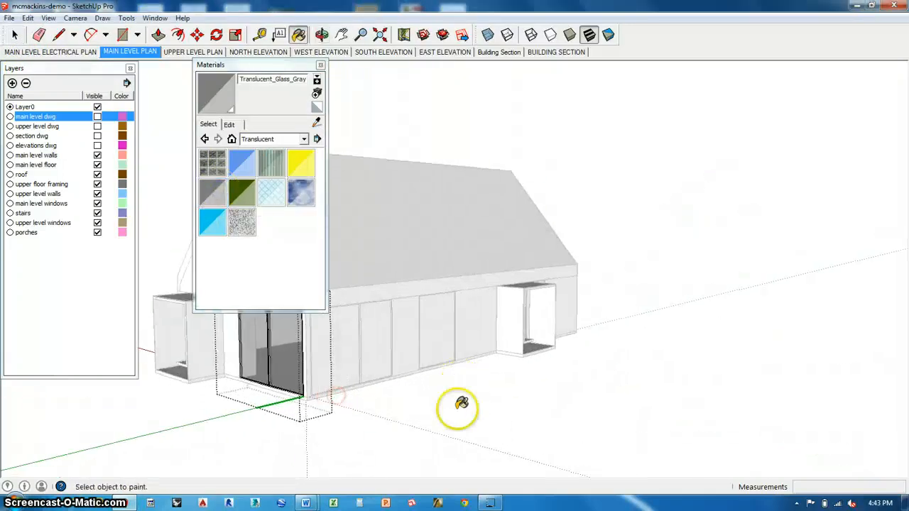
{"action": "left_click", "coordinate": [15, 34]}
{"action": "middle_click_drag", "start_coordinate": [325, 244], "coordinate": [518, 414]}
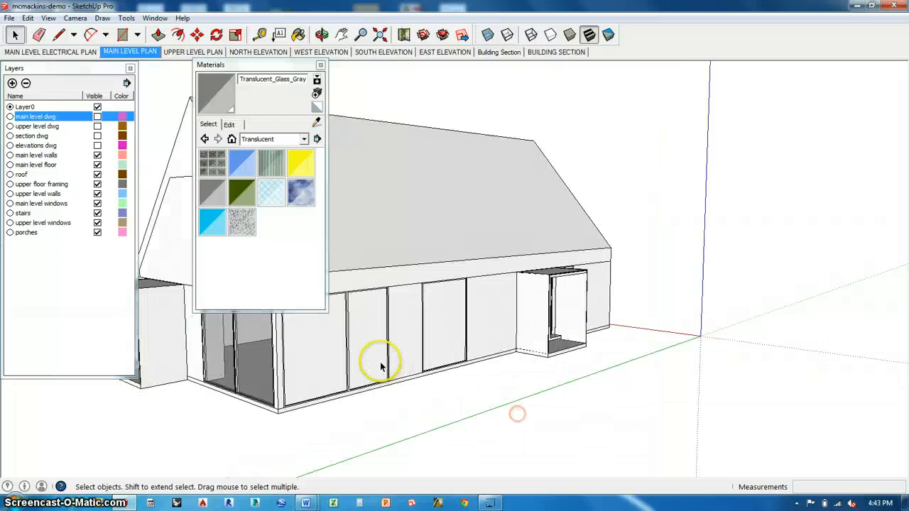
{"action": "left_click", "coordinate": [315, 353]}
{"action": "double_click", "coordinate": [315, 353]}
{"action": "left_click", "coordinate": [212, 192]}
{"action": "left_click", "coordinate": [286, 374]}
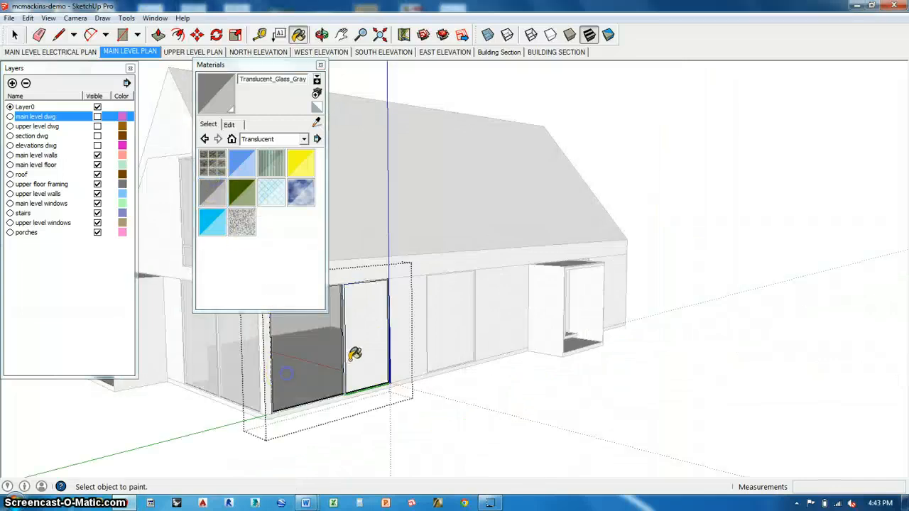
{"action": "left_click", "coordinate": [379, 348]}
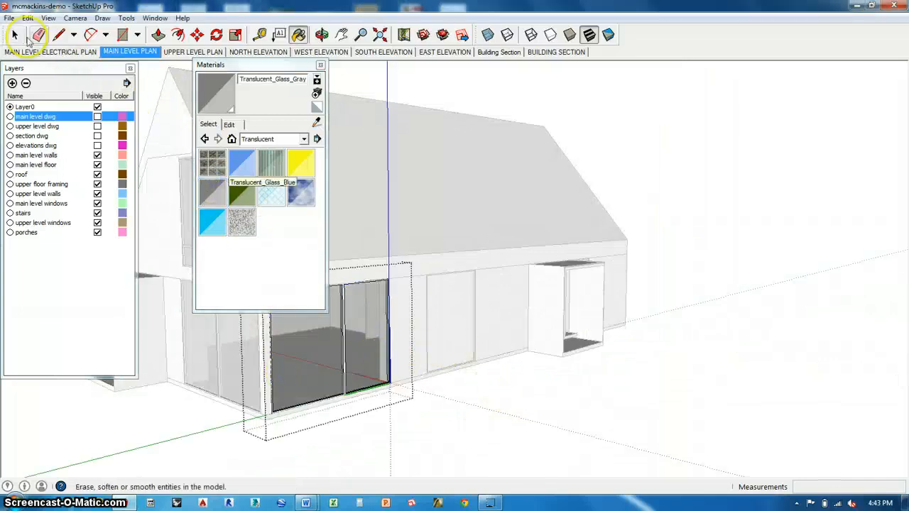
Open the single-pane window in the middle of the long side wall and paint its pane with Translucent_Glass_Gray.
{"action": "left_click", "coordinate": [15, 35]}
{"action": "mouse_move", "coordinate": [503, 380]}
{"action": "middle_mouse_down"}
{"action": "mouse_move", "coordinate": [518, 402]}
{"action": "mouse_move", "coordinate": [463, 402]}
{"action": "middle_mouse_up"}
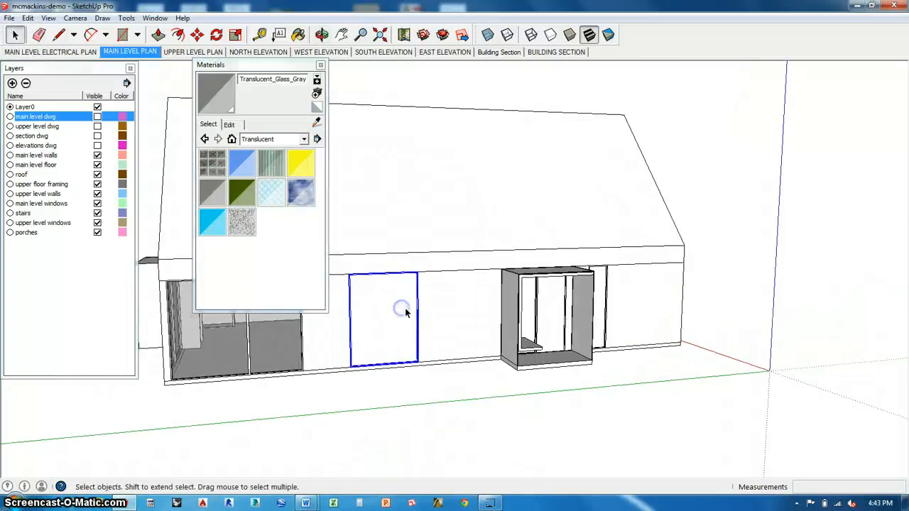
{"action": "double_click", "coordinate": [382, 294]}
{"action": "left_click", "coordinate": [212, 190]}
{"action": "left_click", "coordinate": [387, 318]}
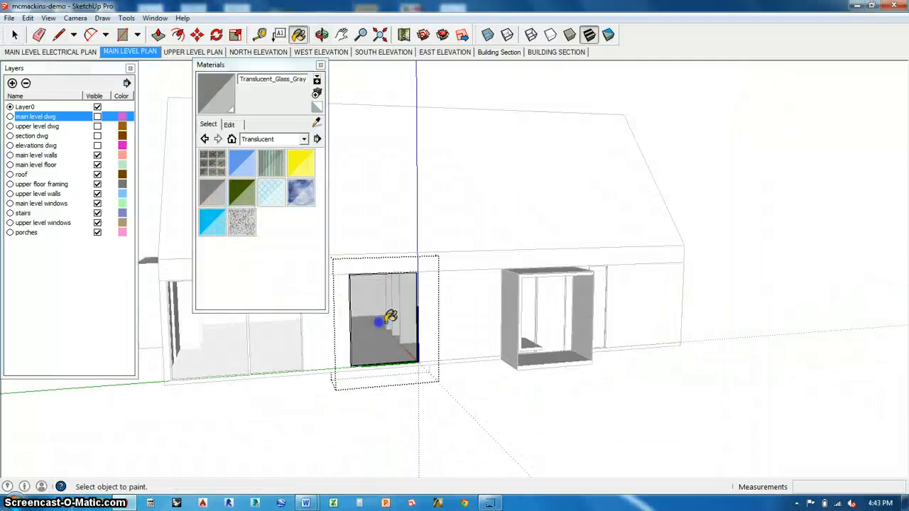
Open the door group inside the long side wall's porch box and paint its glazing with Translucent_Glass_Gray.
{"action": "middle_click_drag", "start_coordinate": [656, 416], "coordinate": [507, 421]}
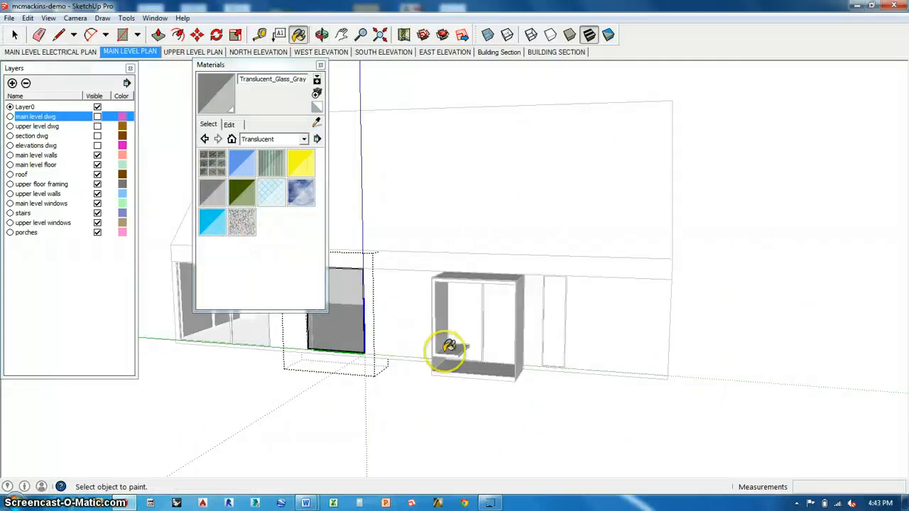
{"action": "scroll", "coordinate": [467, 324], "scroll_direction": "up", "scroll_amount": 2}
{"action": "left_click", "coordinate": [12, 24]}
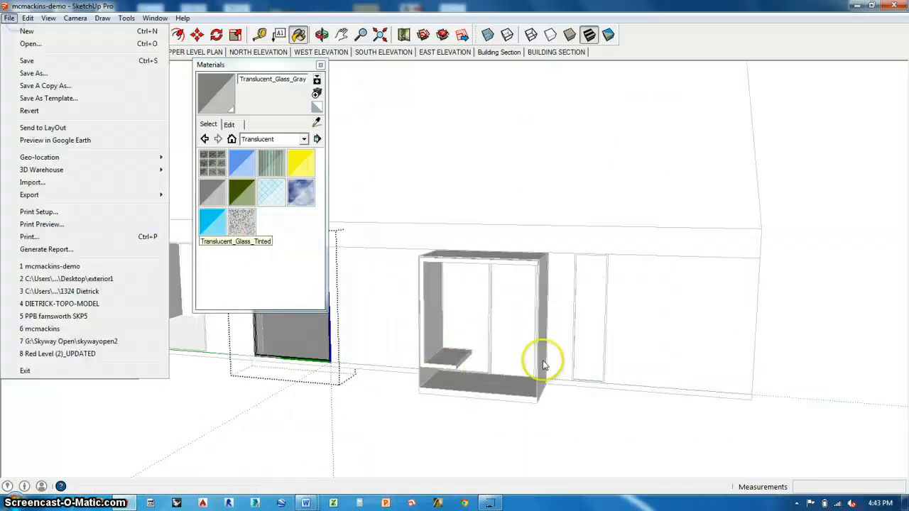
{"action": "left_click", "coordinate": [499, 183]}
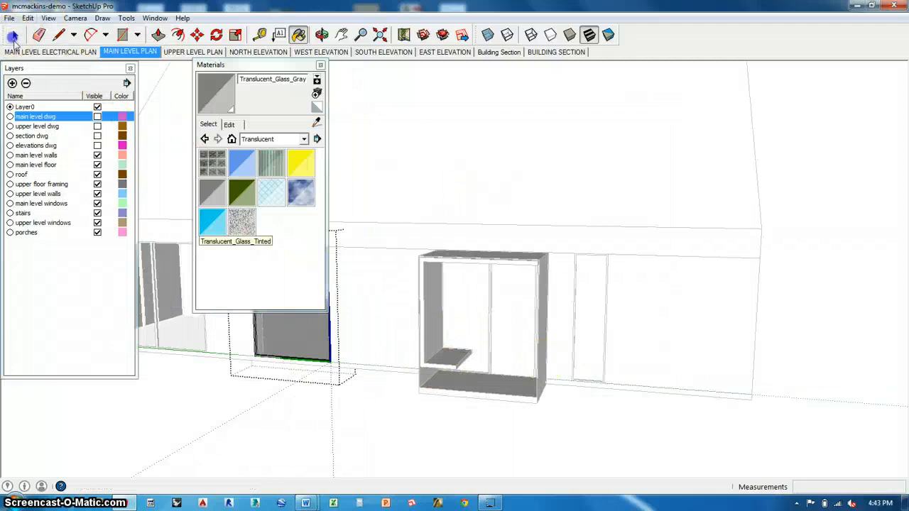
{"action": "left_click", "coordinate": [12, 36]}
{"action": "mouse_move", "coordinate": [483, 321]}
{"action": "middle_mouse_down"}
{"action": "mouse_move", "coordinate": [491, 361]}
{"action": "mouse_move", "coordinate": [480, 308]}
{"action": "middle_mouse_up"}
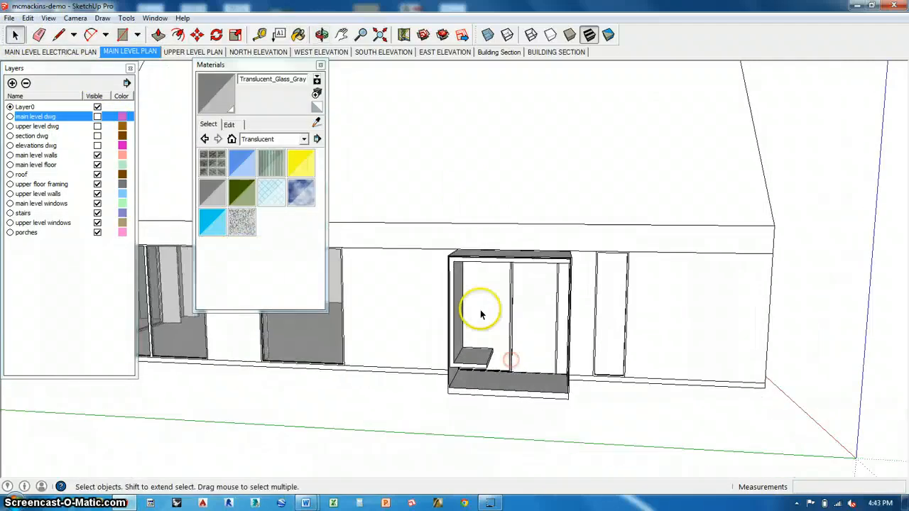
{"action": "left_click", "coordinate": [492, 314]}
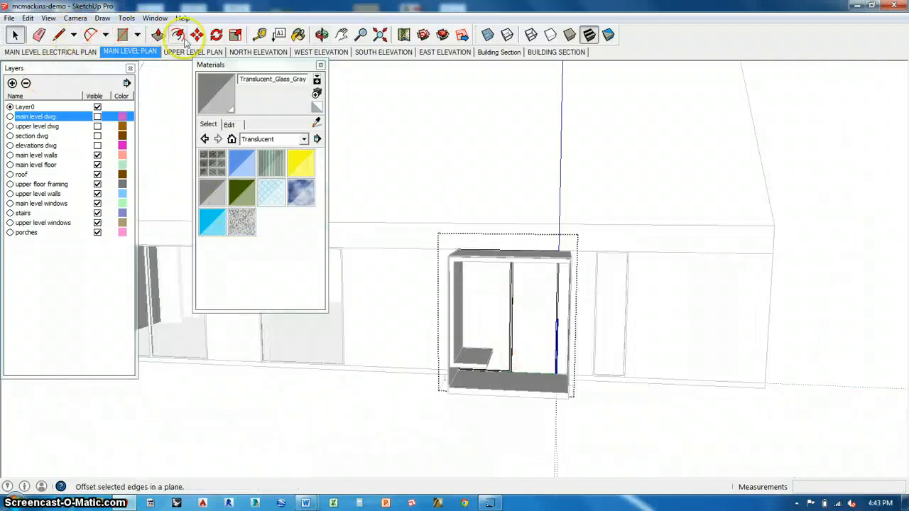
{"action": "left_click", "coordinate": [299, 35]}
{"action": "left_click", "coordinate": [211, 191]}
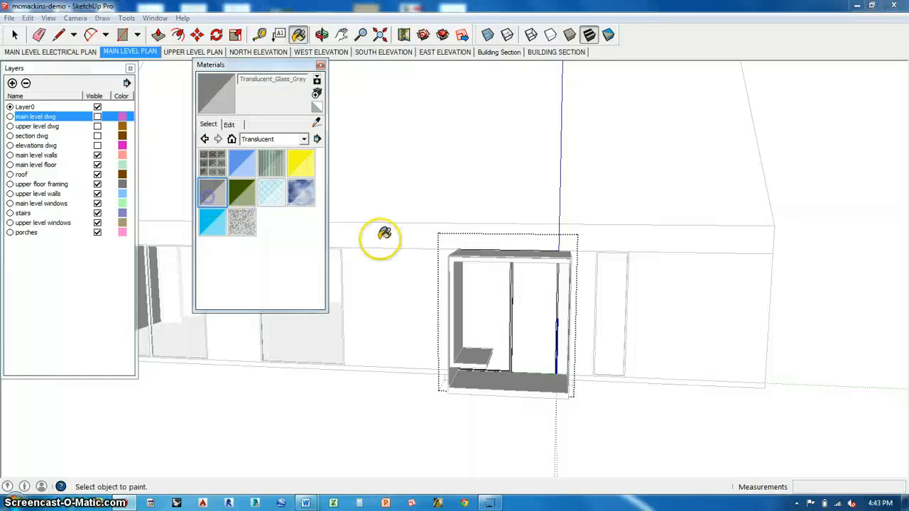
{"action": "middle_click_drag", "start_coordinate": [503, 309], "coordinate": [553, 410]}
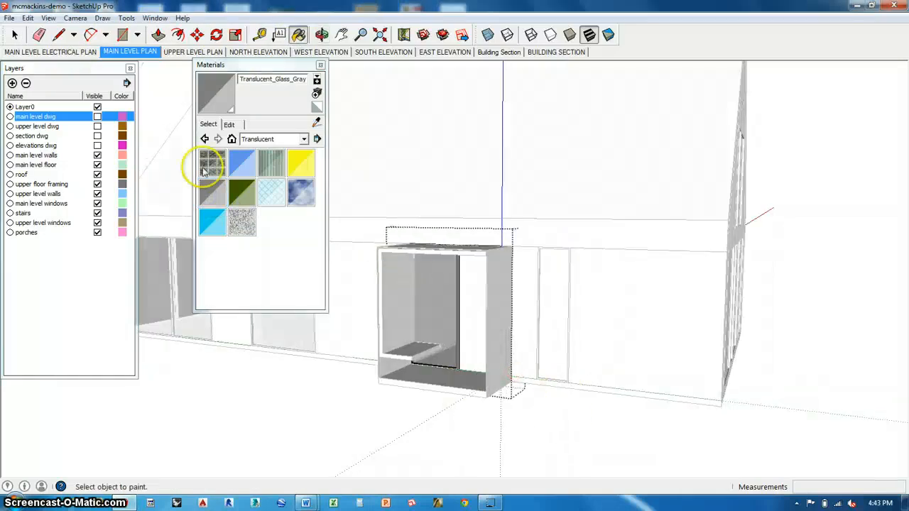
Open the narrow window beside the side wall's porch box and paint its pane with Translucent_Glass_Gray.
{"action": "left_click", "coordinate": [15, 34]}
{"action": "left_click", "coordinate": [556, 325]}
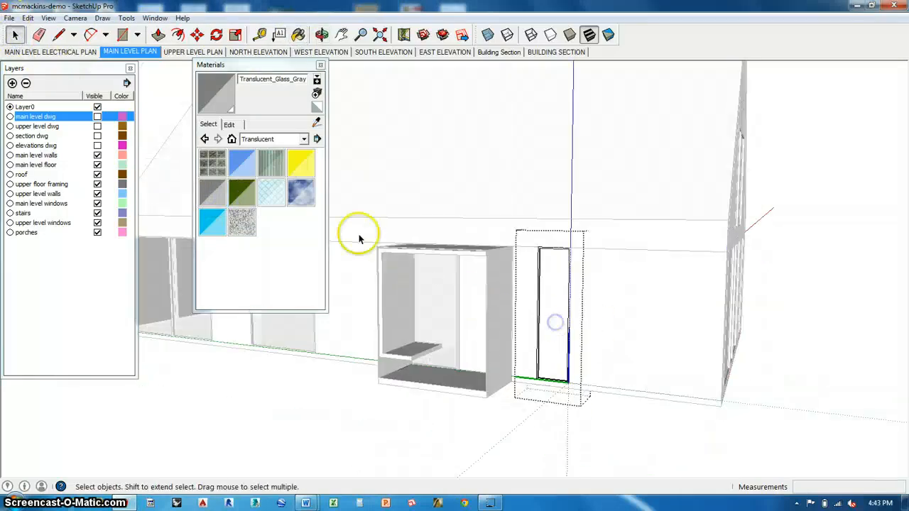
{"action": "left_click", "coordinate": [212, 192]}
{"action": "left_click", "coordinate": [551, 309]}
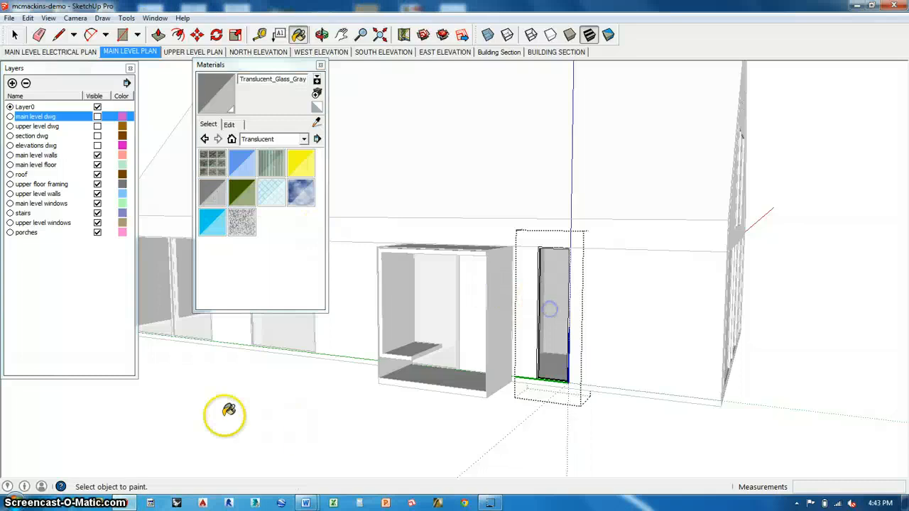
{"action": "key", "text": "space"}
Draw a rectangle over the whole upper two-pane window on the gable, corner to opposite corner, about 8' 4" by 6' 7".
{"action": "scroll", "coordinate": [315, 396], "scroll_direction": "down", "scroll_amount": 5}
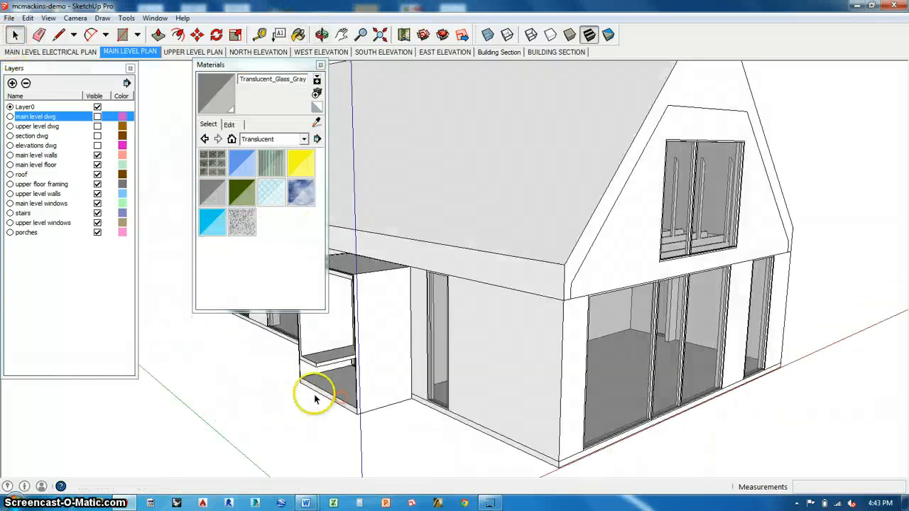
{"action": "middle_click_drag", "start_coordinate": [315, 395], "coordinate": [487, 401]}
{"action": "scroll", "coordinate": [534, 256], "scroll_direction": "up", "scroll_amount": 5}
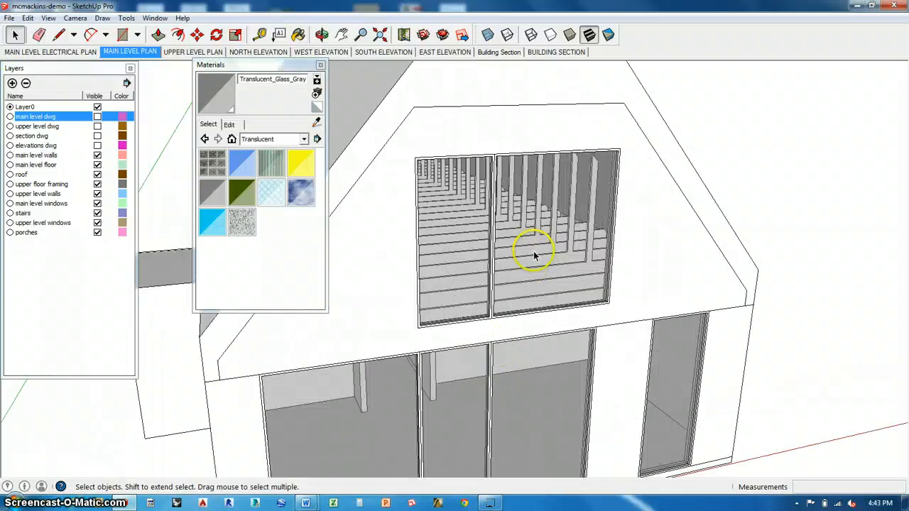
{"action": "middle_click_drag", "start_coordinate": [533, 256], "coordinate": [440, 246]}
{"action": "scroll", "coordinate": [543, 284], "scroll_direction": "down", "scroll_amount": 2}
{"action": "scroll", "coordinate": [542, 286], "scroll_direction": "down", "scroll_amount": 3}
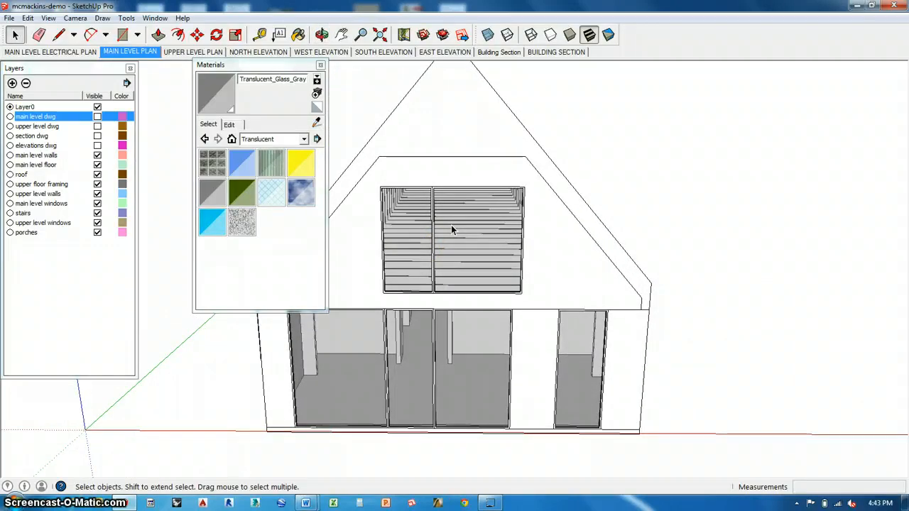
{"action": "middle_click_drag", "start_coordinate": [507, 284], "coordinate": [584, 284]}
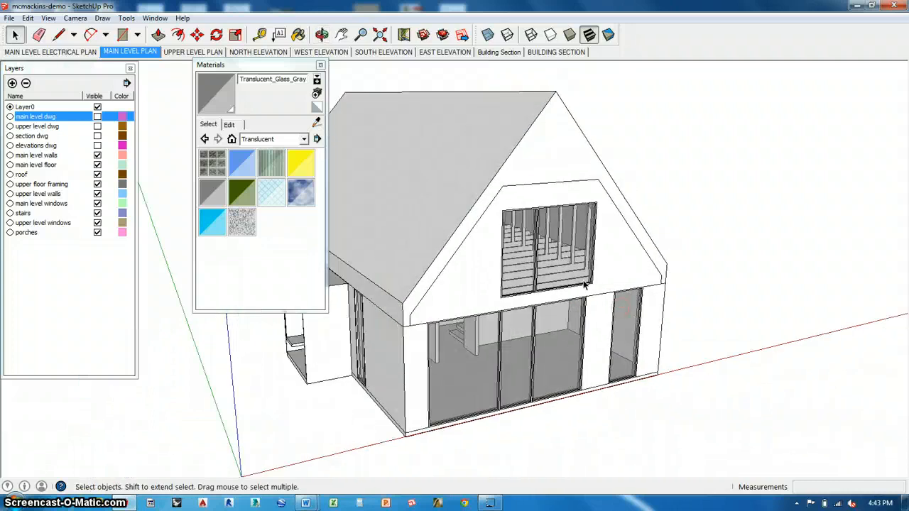
{"action": "left_click", "coordinate": [122, 34]}
{"action": "scroll", "coordinate": [562, 232], "scroll_direction": "up", "scroll_amount": 3}
{"action": "scroll", "coordinate": [505, 200], "scroll_direction": "up", "scroll_amount": 2}
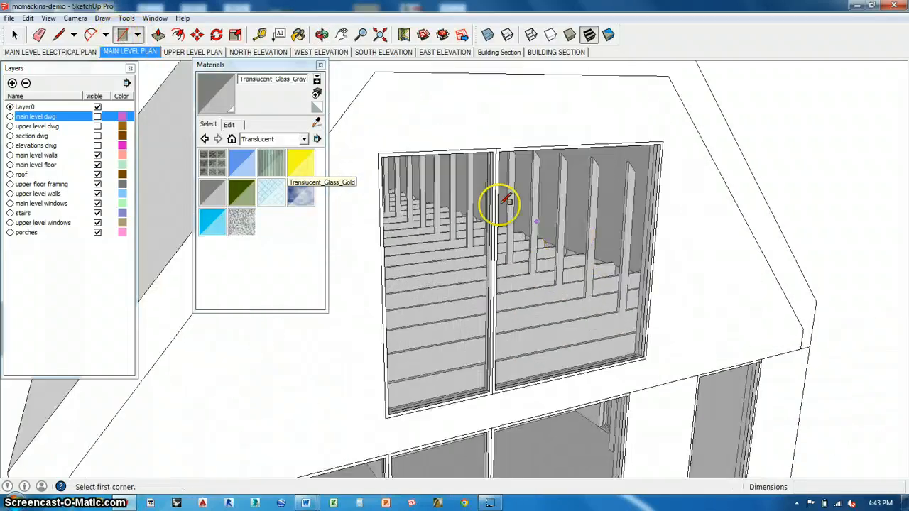
{"action": "left_click", "coordinate": [378, 153]}
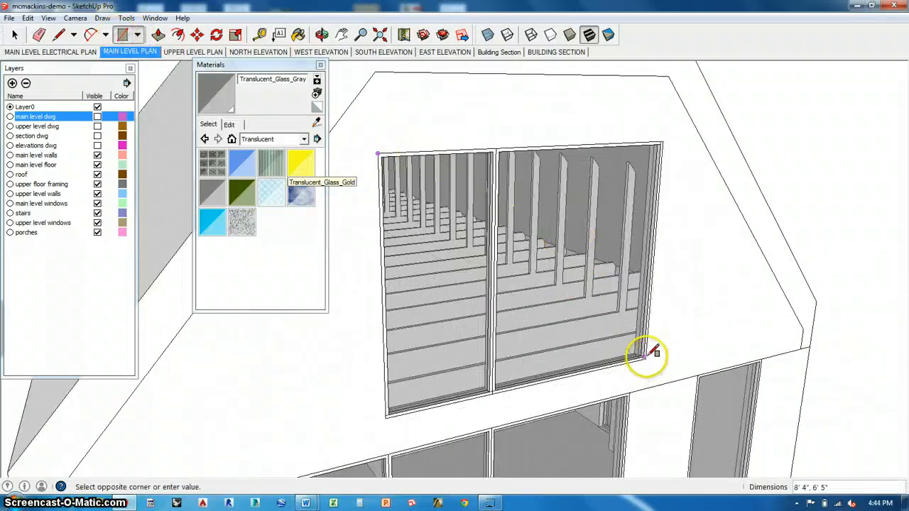
{"action": "scroll", "coordinate": [643, 355], "scroll_direction": "up", "scroll_amount": 3}
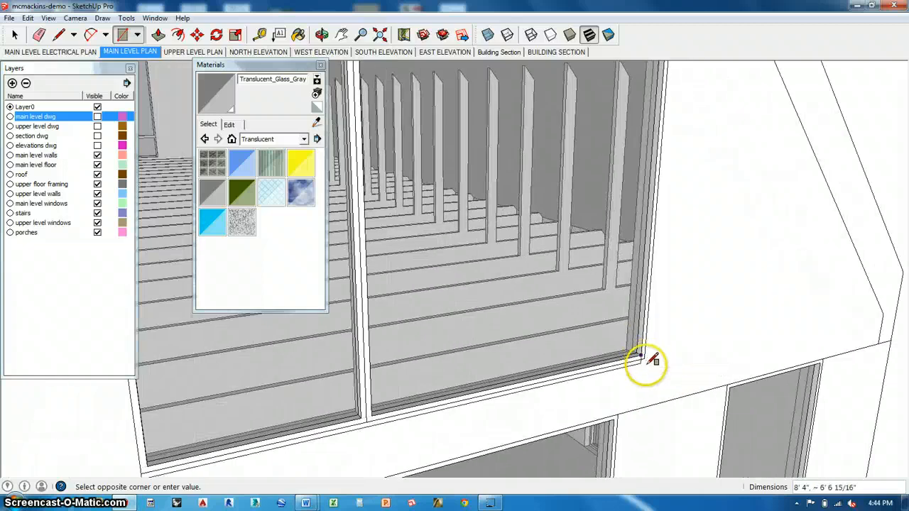
{"action": "scroll", "coordinate": [647, 355], "scroll_direction": "up", "scroll_amount": 2}
{"action": "scroll", "coordinate": [647, 355], "scroll_direction": "down", "scroll_amount": 8}
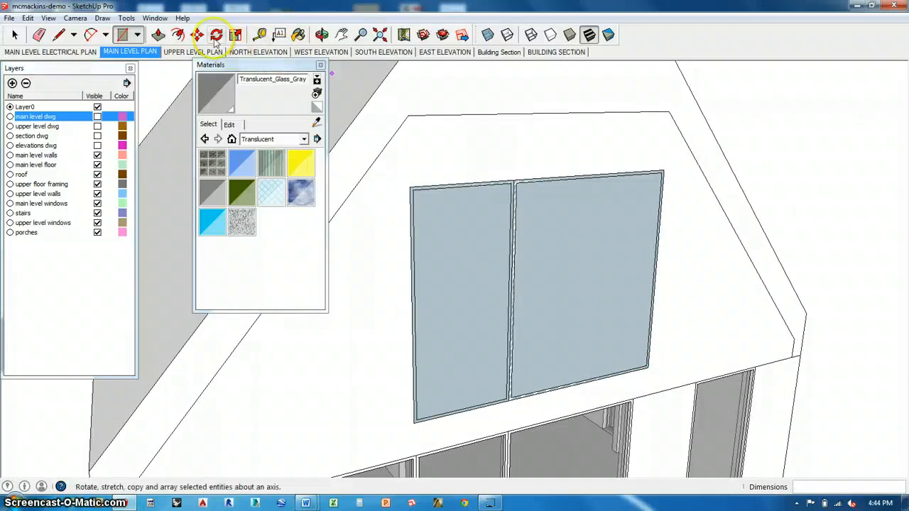
Offset the rectangle over the upper gable window outward by 1/2".
{"action": "left_click", "coordinate": [177, 36]}
{"action": "left_click", "coordinate": [469, 191]}
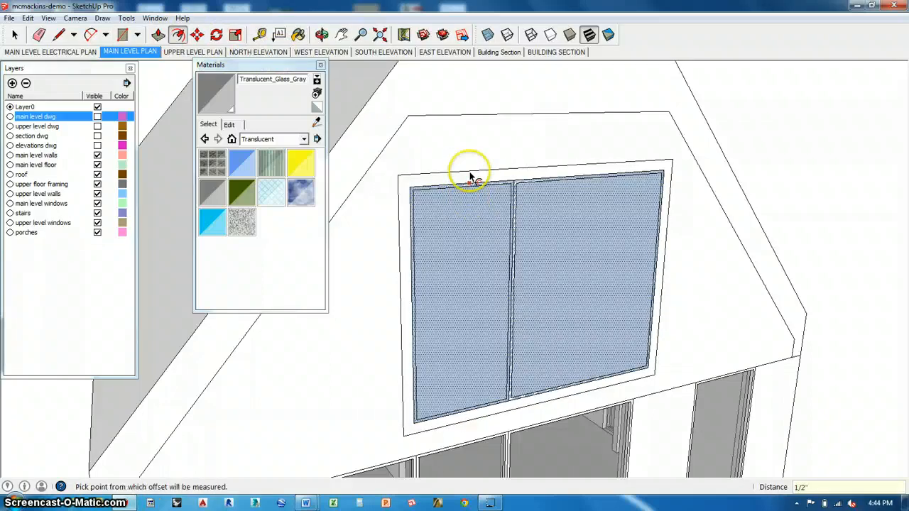
{"action": "key", "text": "Return"}
{"action": "scroll", "coordinate": [460, 186], "scroll_direction": "up", "scroll_amount": 3}
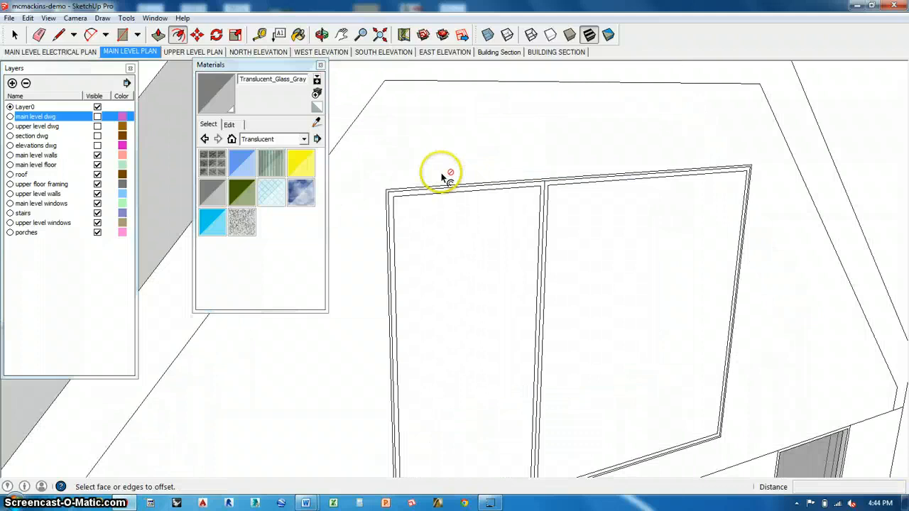
Push/Pull the thin rim around the upper gable window outward by 10".
{"action": "left_click", "coordinate": [160, 36]}
{"action": "scroll", "coordinate": [430, 183], "scroll_direction": "up", "scroll_amount": 2}
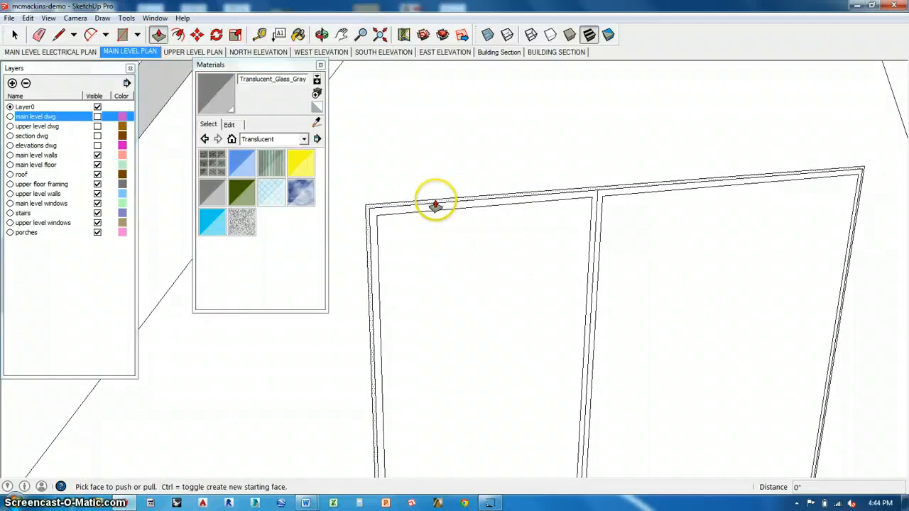
{"action": "left_click", "coordinate": [435, 205]}
{"action": "scroll", "coordinate": [435, 205], "scroll_direction": "down", "scroll_amount": 5}
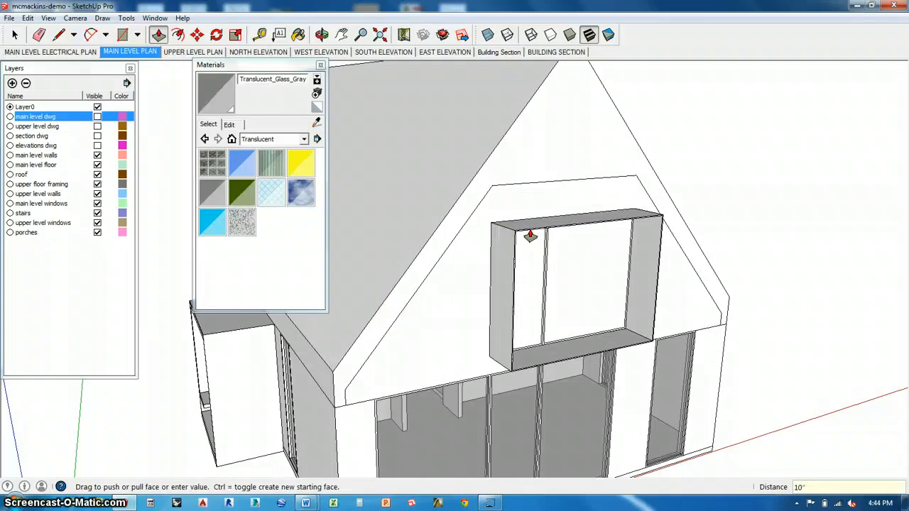
{"action": "key", "text": "Return"}
Extend the projecting rim around the upper gable window by another 2" with Push/Pull.
{"action": "scroll", "coordinate": [546, 235], "scroll_direction": "up", "scroll_amount": 5}
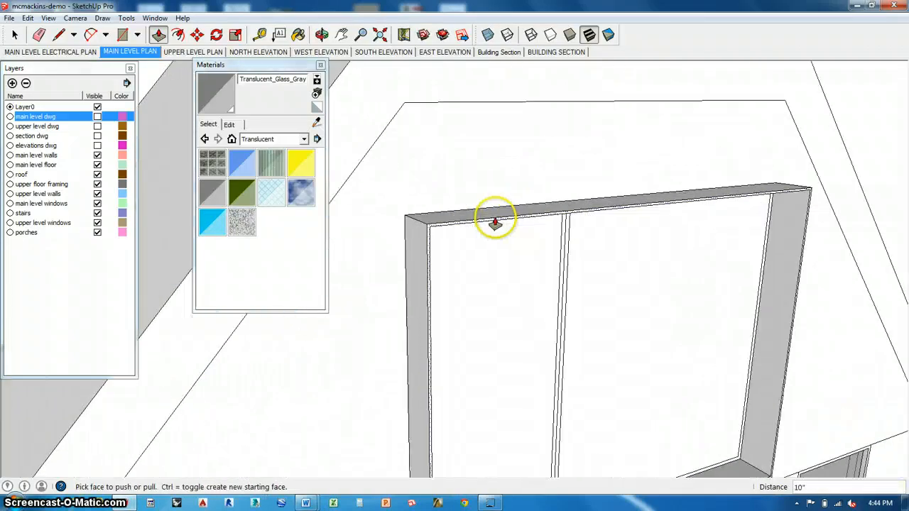
{"action": "left_click", "coordinate": [499, 224]}
{"action": "type", "text": "2"}
{"action": "key", "text": "Return"}
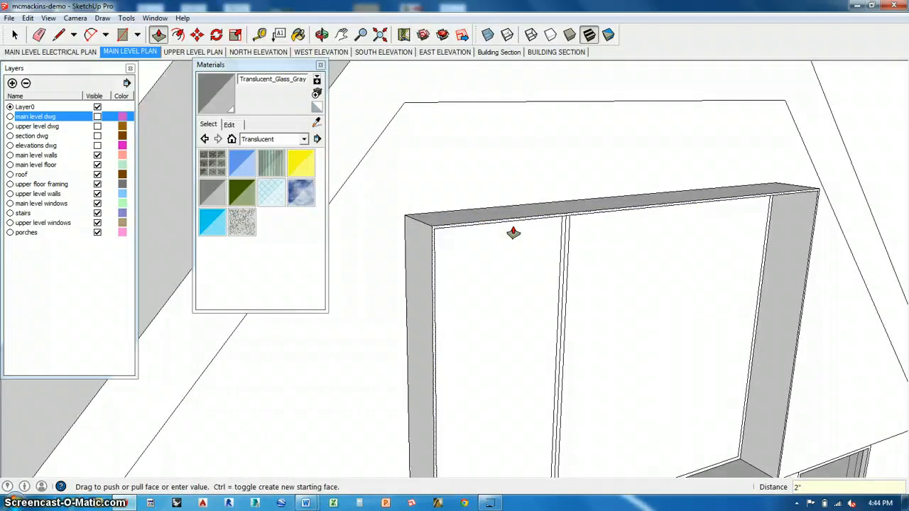
Delete the face covering the upper gable window's panes and make the projecting frame a group.
{"action": "scroll", "coordinate": [540, 213], "scroll_direction": "down", "scroll_amount": 5}
{"action": "middle_click_drag", "start_coordinate": [560, 177], "coordinate": [712, 236]}
{"action": "scroll", "coordinate": [627, 274], "scroll_direction": "up", "scroll_amount": 2}
{"action": "scroll", "coordinate": [626, 274], "scroll_direction": "down", "scroll_amount": 2}
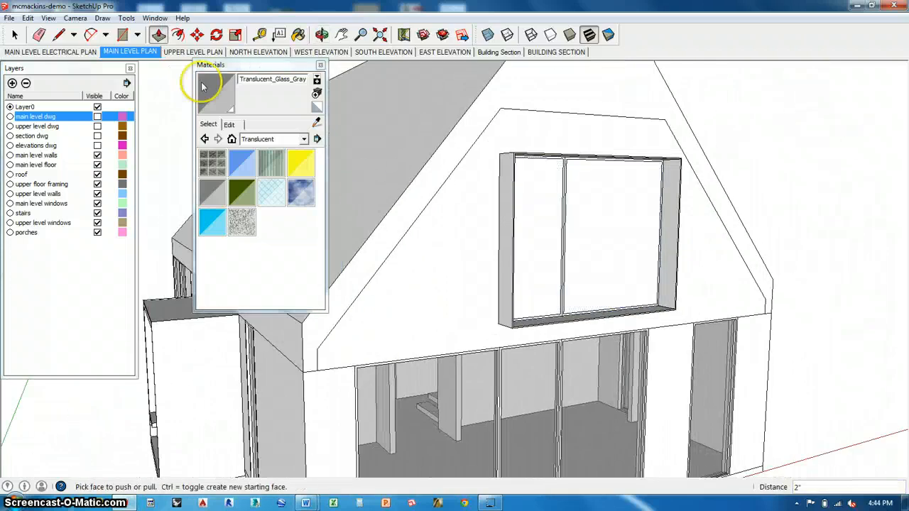
{"action": "left_click", "coordinate": [17, 35]}
{"action": "left_click", "coordinate": [557, 191]}
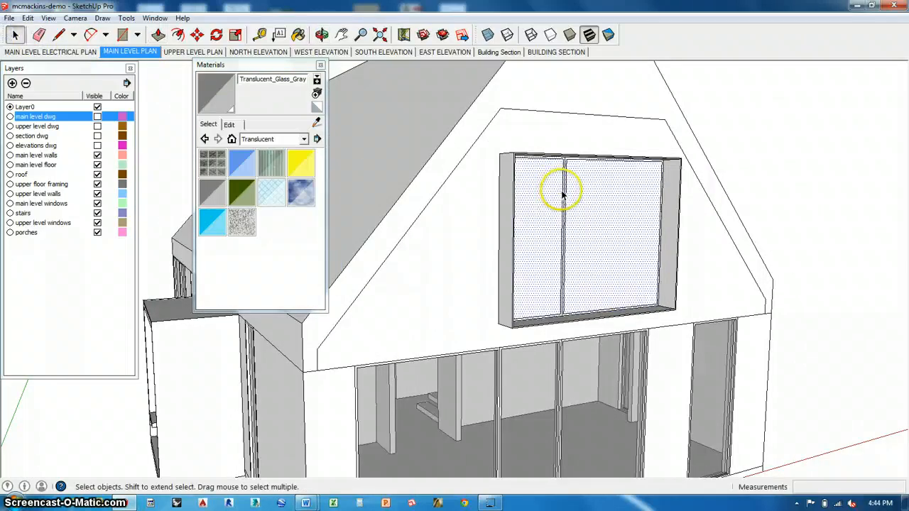
{"action": "key", "text": "Delete"}
{"action": "left_click", "coordinate": [505, 222]}
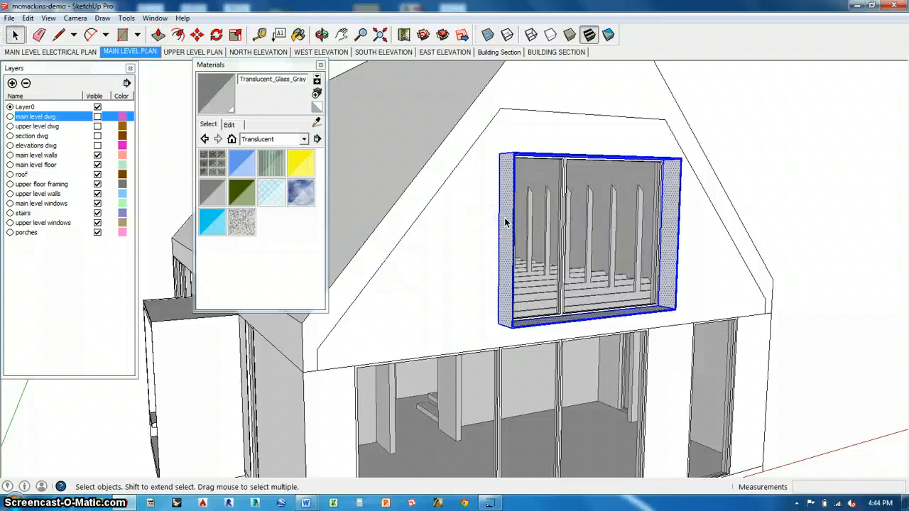
{"action": "key", "text": "g"}
Draw rectangles over the three-pane main level opening and the 3' by 8' 1 1/8" narrow window beside it, below the projecting gable frame.
{"action": "scroll", "coordinate": [409, 296], "scroll_direction": "down", "scroll_amount": 3}
{"action": "middle_click_drag", "start_coordinate": [409, 296], "coordinate": [436, 294]}
{"action": "scroll", "coordinate": [457, 384], "scroll_direction": "up", "scroll_amount": 3}
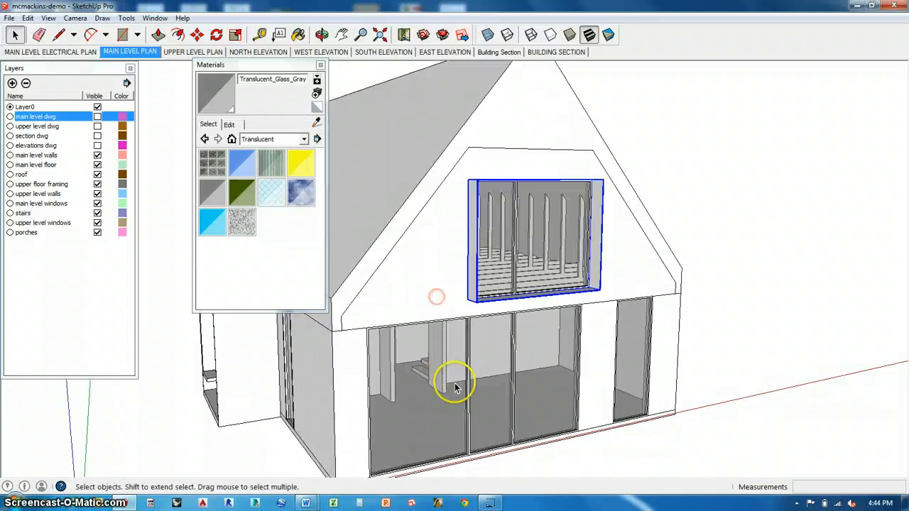
{"action": "middle_click_drag", "start_coordinate": [457, 384], "coordinate": [436, 331]}
{"action": "scroll", "coordinate": [549, 333], "scroll_direction": "down", "scroll_amount": 3}
{"action": "left_click", "coordinate": [122, 34]}
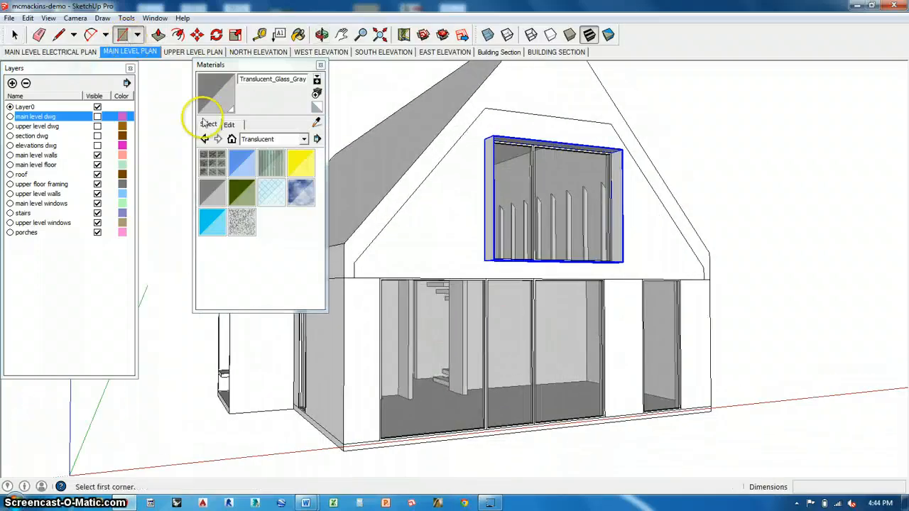
{"action": "scroll", "coordinate": [389, 265], "scroll_direction": "up", "scroll_amount": 3}
{"action": "scroll", "coordinate": [671, 451], "scroll_direction": "up", "scroll_amount": 3}
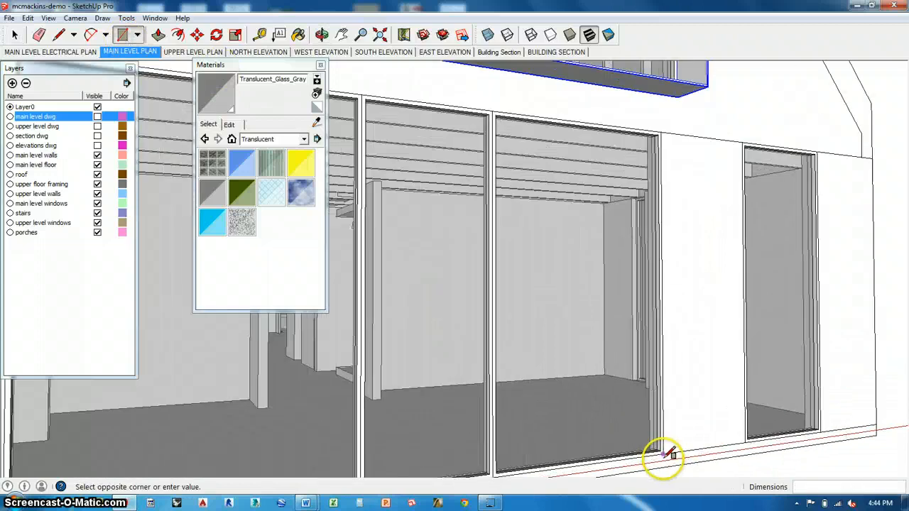
{"action": "left_click", "coordinate": [664, 456]}
{"action": "middle_click_drag", "start_coordinate": [690, 349], "coordinate": [660, 357]}
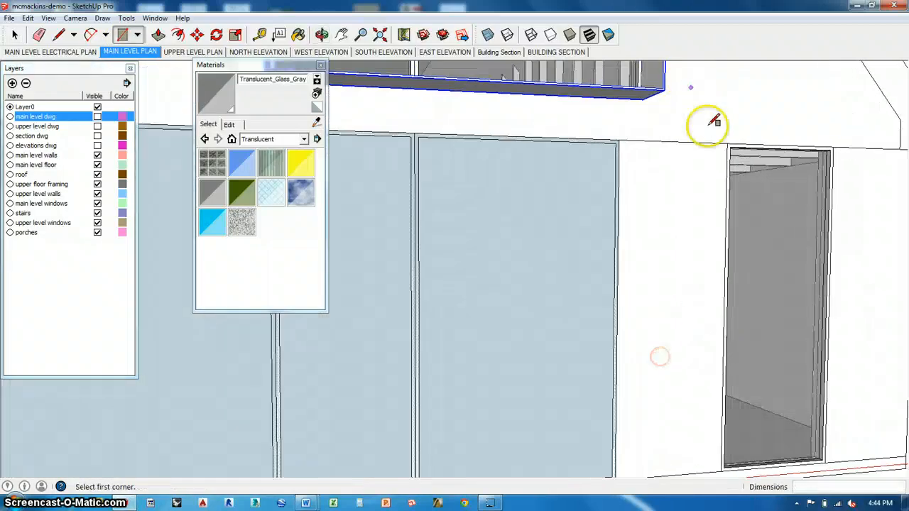
{"action": "key", "text": "Escape"}
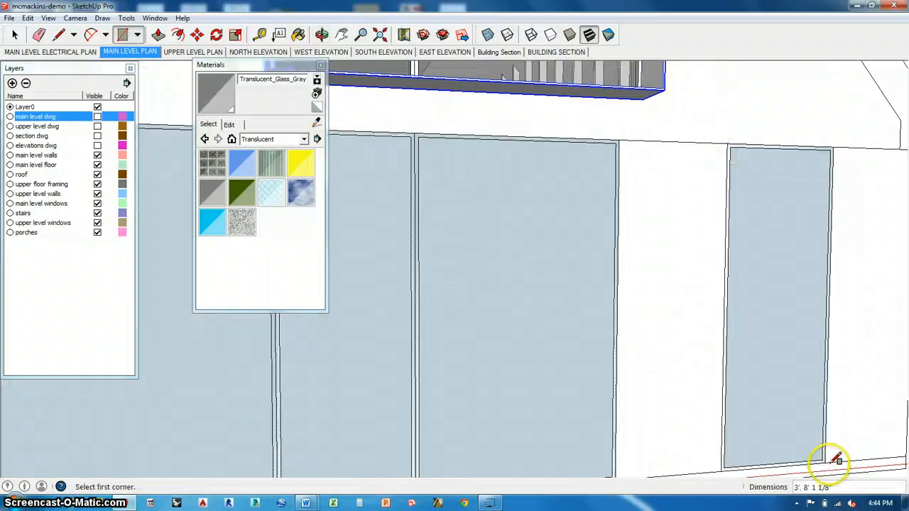
Draw a rectangle about 5' 11" by 8' over the single window between the box porch and the corner glazing on the long wall.
{"action": "middle_click_drag", "start_coordinate": [822, 461], "coordinate": [668, 289]}
{"action": "middle_click_drag", "start_coordinate": [428, 246], "coordinate": [722, 299]}
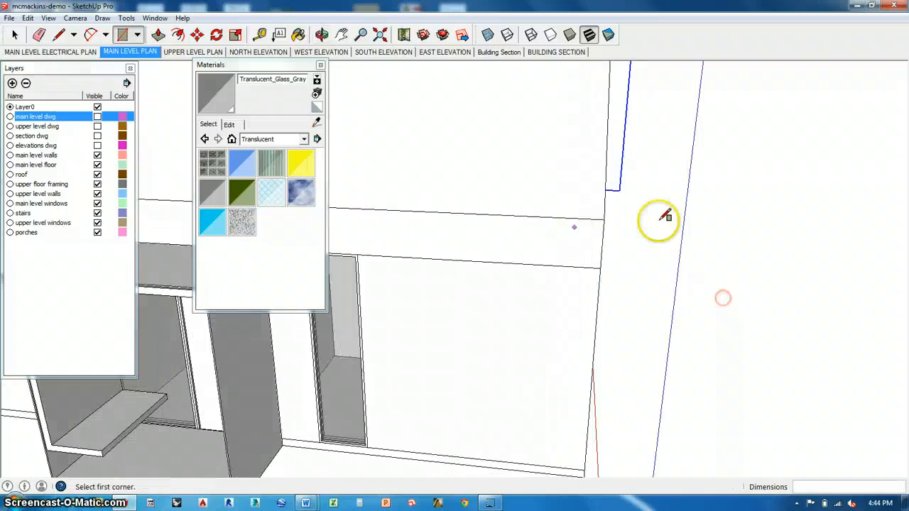
{"action": "scroll", "coordinate": [305, 305], "scroll_direction": "up", "scroll_amount": 2}
{"action": "middle_click_drag", "start_coordinate": [341, 296], "coordinate": [544, 183]}
{"action": "scroll", "coordinate": [544, 183], "scroll_direction": "down", "scroll_amount": 8}
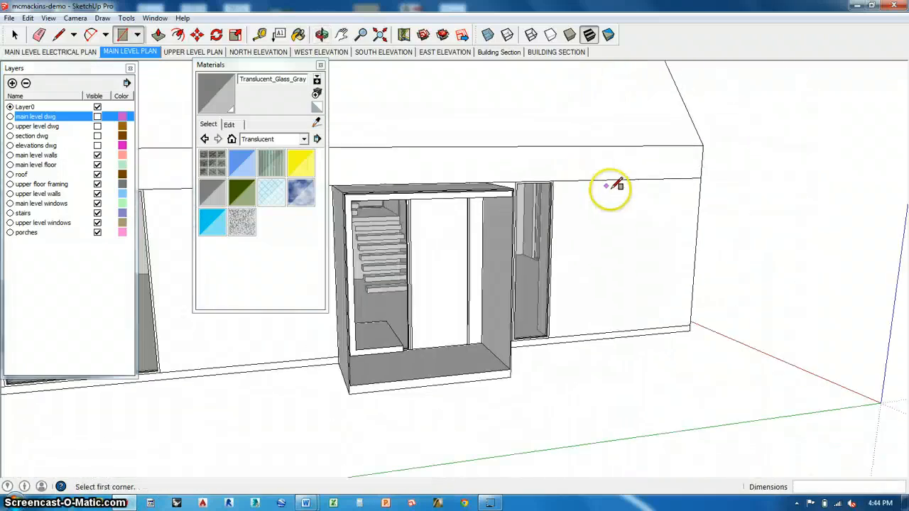
{"action": "scroll", "coordinate": [465, 292], "scroll_direction": "down", "scroll_amount": 2}
{"action": "middle_click_drag", "start_coordinate": [493, 305], "coordinate": [481, 240]}
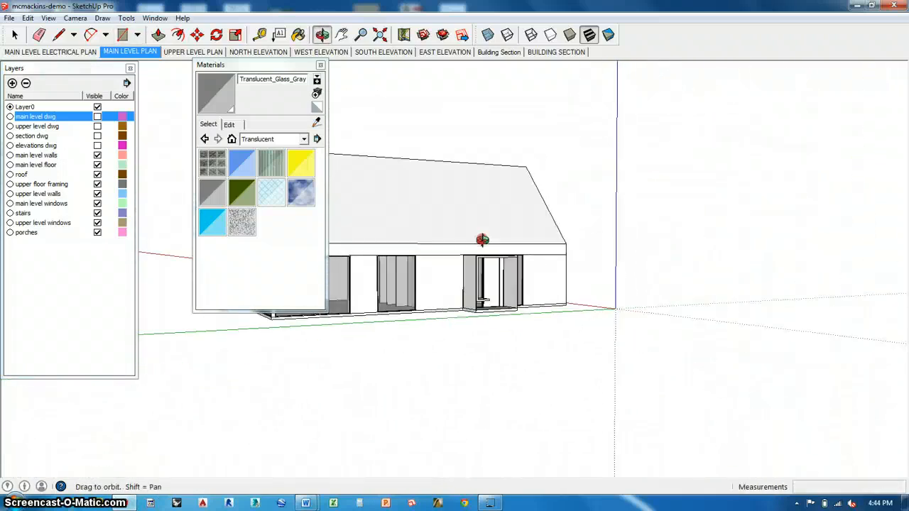
{"action": "scroll", "coordinate": [379, 263], "scroll_direction": "up", "scroll_amount": 5}
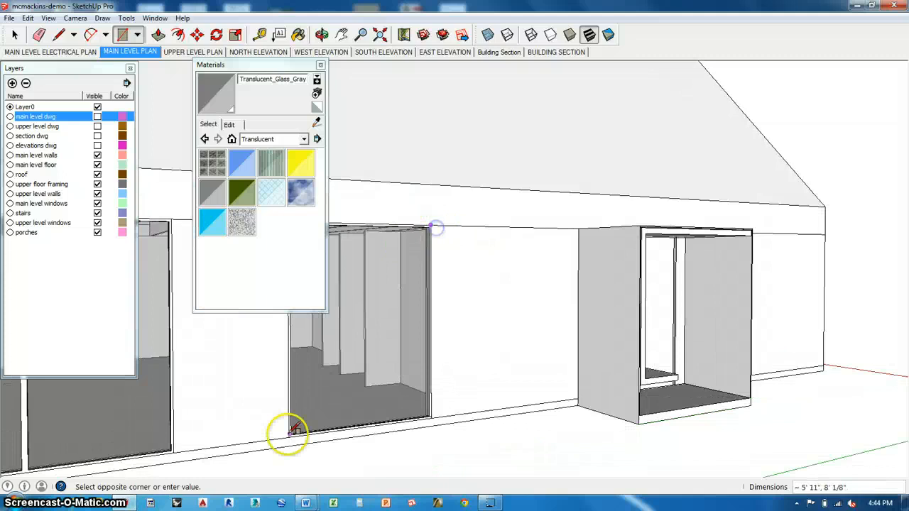
{"action": "left_click", "coordinate": [295, 429]}
Draw a rectangle about 8' 1 1/8" by 10' 10" over the two-pane window on the long wall, extending it to the house corner.
{"action": "scroll", "coordinate": [582, 371], "scroll_direction": "down", "scroll_amount": 6}
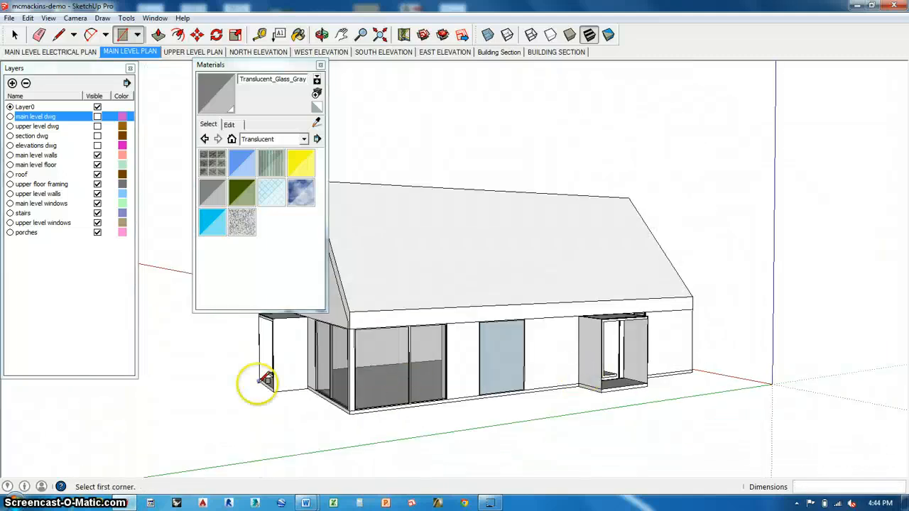
{"action": "scroll", "coordinate": [324, 372], "scroll_direction": "up", "scroll_amount": 5}
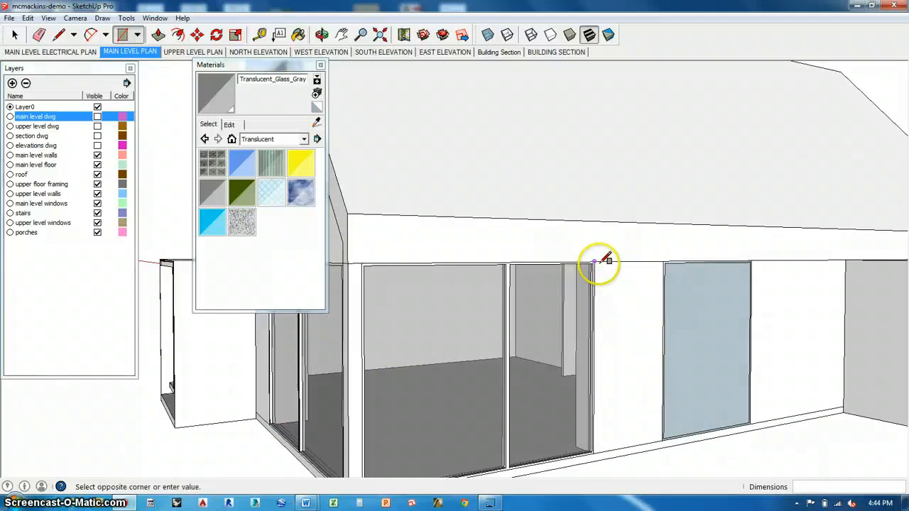
{"action": "scroll", "coordinate": [590, 266], "scroll_direction": "down", "scroll_amount": 3}
{"action": "scroll", "coordinate": [435, 394], "scroll_direction": "up", "scroll_amount": 4}
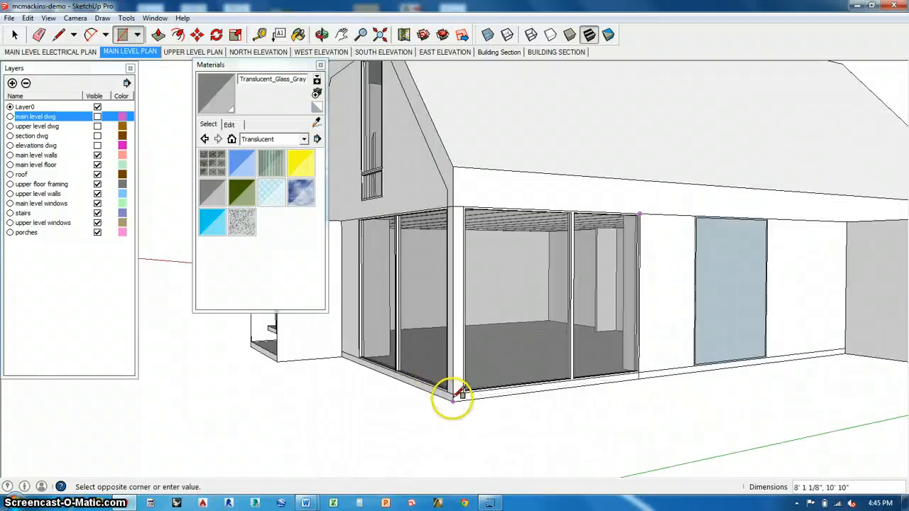
{"action": "left_click", "coordinate": [457, 394]}
Draw a rectangle over the two-pane main level window on the adjoining gable end, extending it to the house corner.
{"action": "middle_click_drag", "start_coordinate": [440, 396], "coordinate": [563, 395]}
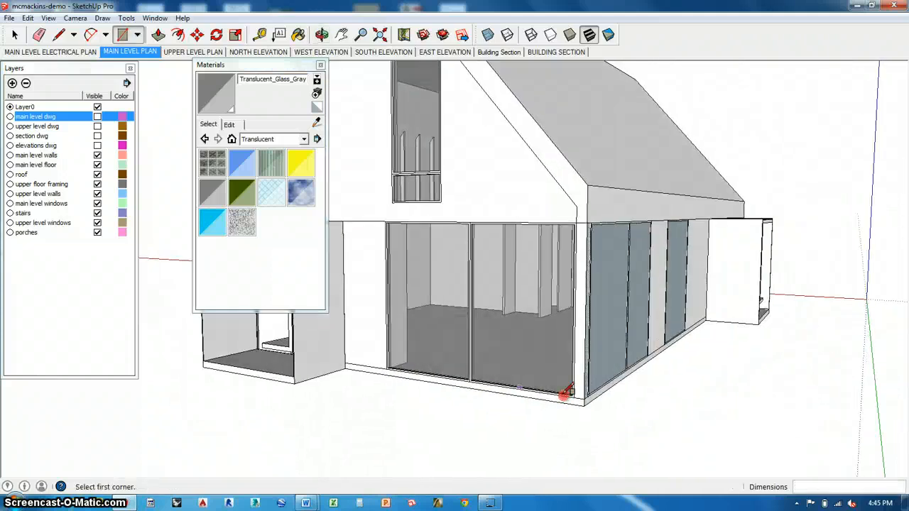
{"action": "scroll", "coordinate": [399, 222], "scroll_direction": "up", "scroll_amount": 4}
{"action": "left_click", "coordinate": [398, 223]}
{"action": "scroll", "coordinate": [412, 223], "scroll_direction": "down", "scroll_amount": 2}
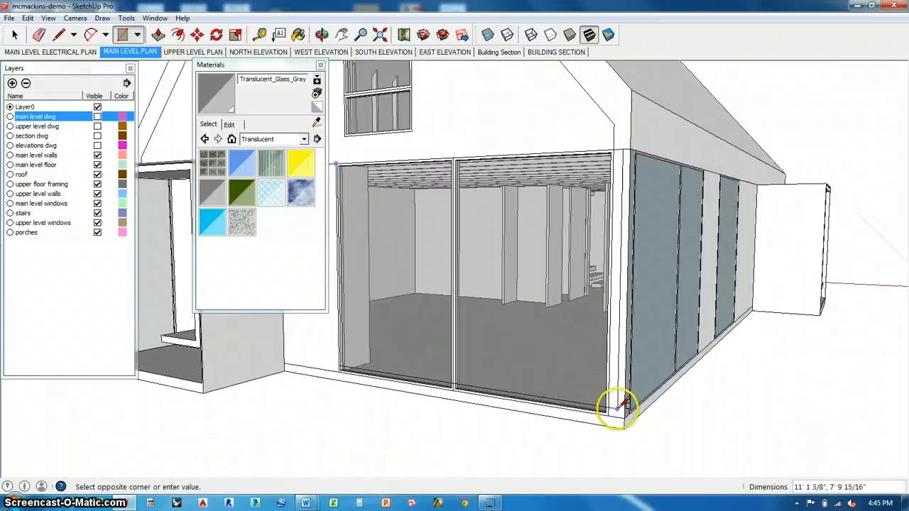
{"action": "left_click", "coordinate": [623, 416]}
Draw a rectangle over the tall narrow upper window in this gable, covering both of its panes.
{"action": "scroll", "coordinate": [590, 459], "scroll_direction": "down", "scroll_amount": 5}
{"action": "scroll", "coordinate": [501, 201], "scroll_direction": "up", "scroll_amount": 5}
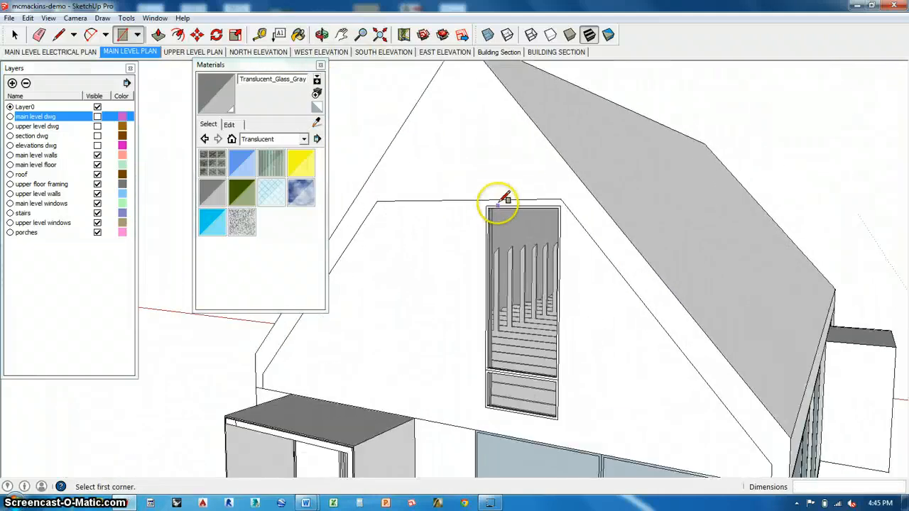
{"action": "left_click", "coordinate": [561, 419]}
{"action": "scroll", "coordinate": [573, 330], "scroll_direction": "down", "scroll_amount": 2}
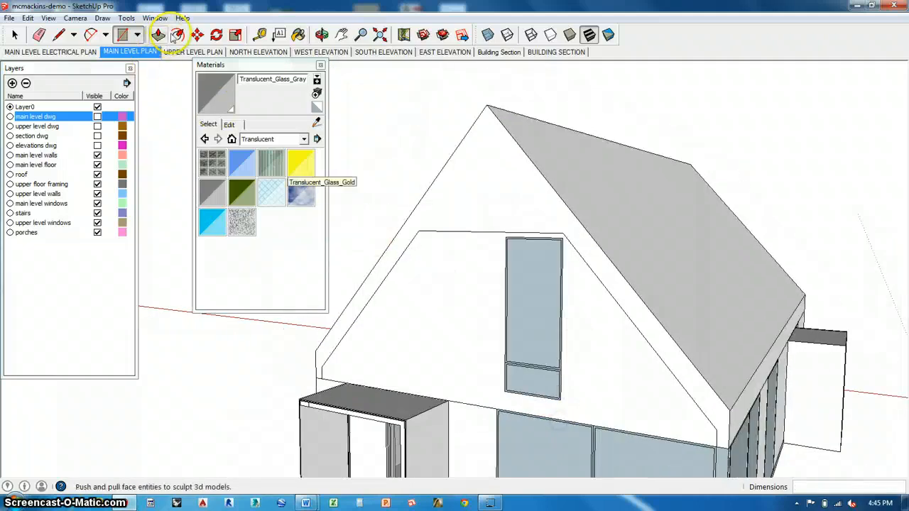
Offset the rectangle over the tall upper gable window outward by 1/2".
{"action": "left_click", "coordinate": [177, 34]}
{"action": "scroll", "coordinate": [523, 227], "scroll_direction": "up", "scroll_amount": 5}
{"action": "left_click", "coordinate": [537, 241]}
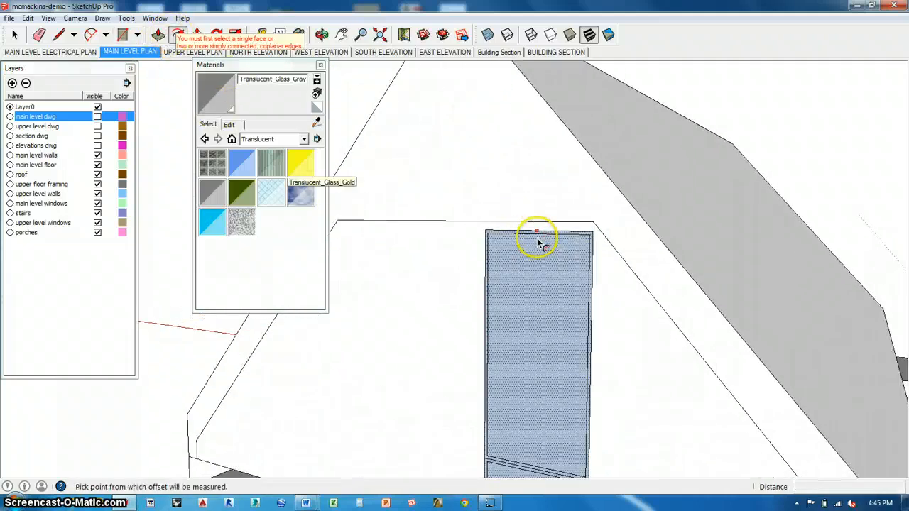
{"action": "left_click", "coordinate": [550, 230]}
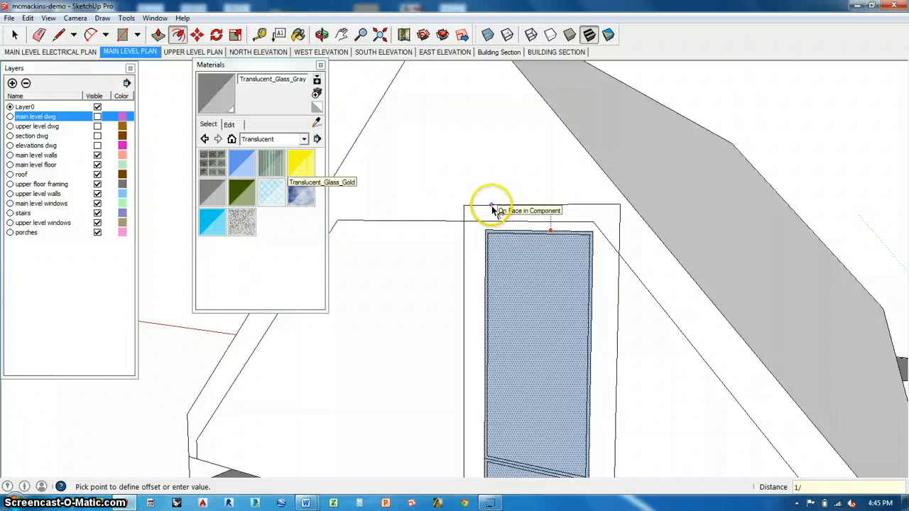
{"action": "left_click", "coordinate": [492, 210]}
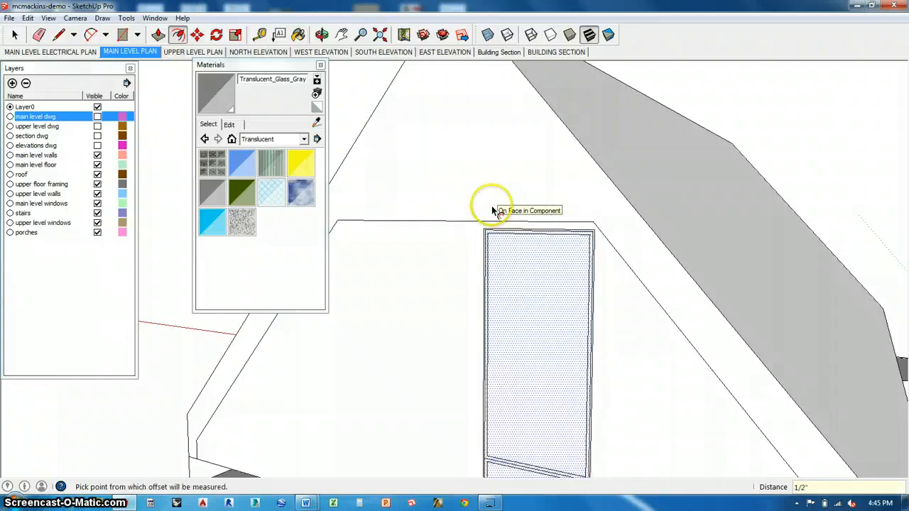
Repeat the 1/2" outward offset on the rectangles over the main level corner windows and the single window on the long wall.
{"action": "scroll", "coordinate": [456, 136], "scroll_direction": "down", "scroll_amount": 5}
{"action": "scroll", "coordinate": [539, 304], "scroll_direction": "up", "scroll_amount": 4}
{"action": "left_click", "coordinate": [540, 303]}
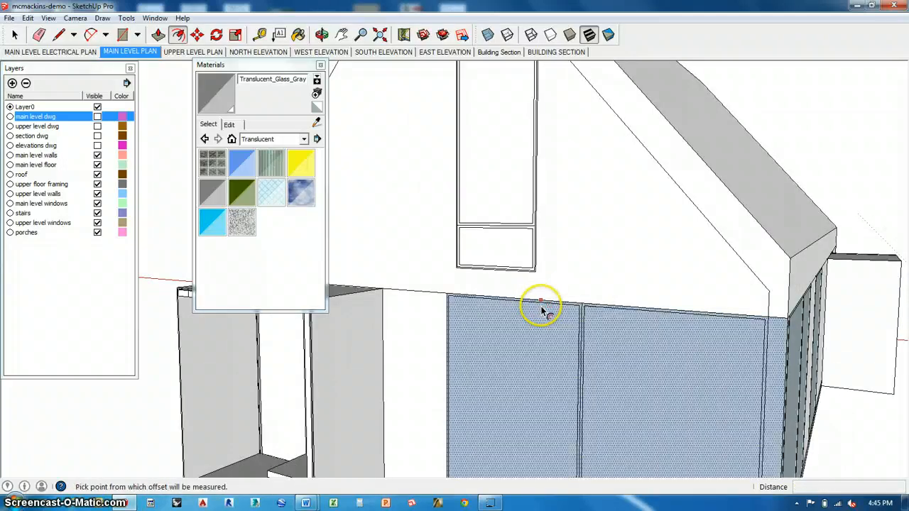
{"action": "mouse_move", "coordinate": [542, 308]}
{"action": "middle_mouse_down"}
{"action": "mouse_move", "coordinate": [639, 339]}
{"action": "mouse_move", "coordinate": [628, 321]}
{"action": "mouse_move", "coordinate": [550, 320]}
{"action": "middle_mouse_up"}
{"action": "double_click", "coordinate": [674, 309]}
{"action": "scroll", "coordinate": [369, 261], "scroll_direction": "down", "scroll_amount": 3}
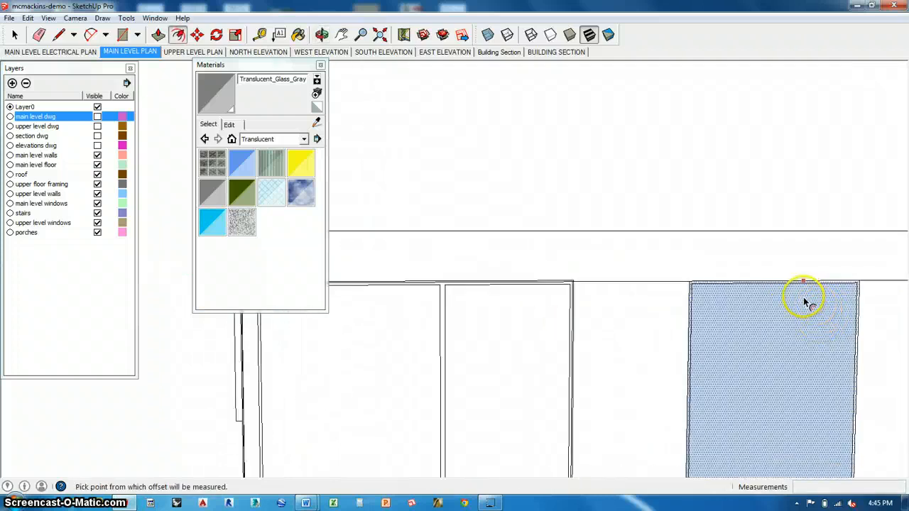
{"action": "double_click", "coordinate": [774, 301]}
Repeat the outward offset on the wide and narrow main level rectangles below the projecting frame on the opposite gable end.
{"action": "scroll", "coordinate": [771, 301], "scroll_direction": "down", "scroll_amount": 2}
{"action": "middle_click_drag", "start_coordinate": [683, 315], "coordinate": [501, 312]}
{"action": "scroll", "coordinate": [436, 266], "scroll_direction": "down", "scroll_amount": 5}
{"action": "middle_click_drag", "start_coordinate": [710, 354], "coordinate": [632, 341]}
{"action": "scroll", "coordinate": [602, 305], "scroll_direction": "up", "scroll_amount": 3}
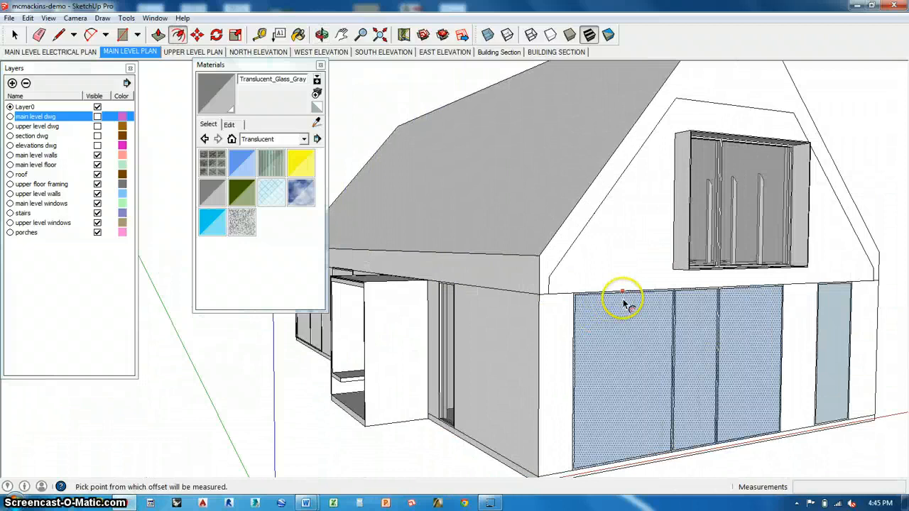
{"action": "double_click", "coordinate": [625, 303]}
{"action": "scroll", "coordinate": [860, 305], "scroll_direction": "up", "scroll_amount": 4}
{"action": "double_click", "coordinate": [829, 274]}
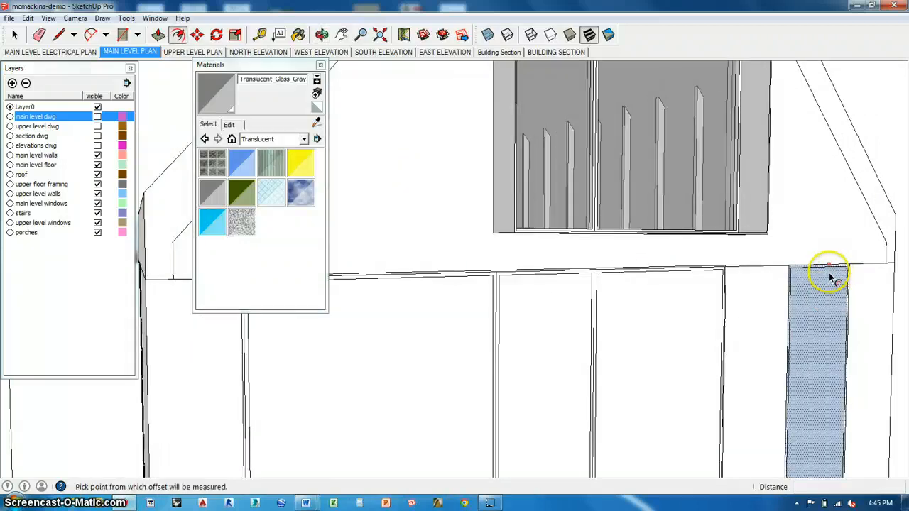
{"action": "scroll", "coordinate": [554, 273], "scroll_direction": "down", "scroll_amount": 2}
Push/Pull the thin rims around the narrow and wide windows below the projecting gable frame outward by 8".
{"action": "left_click", "coordinate": [158, 33]}
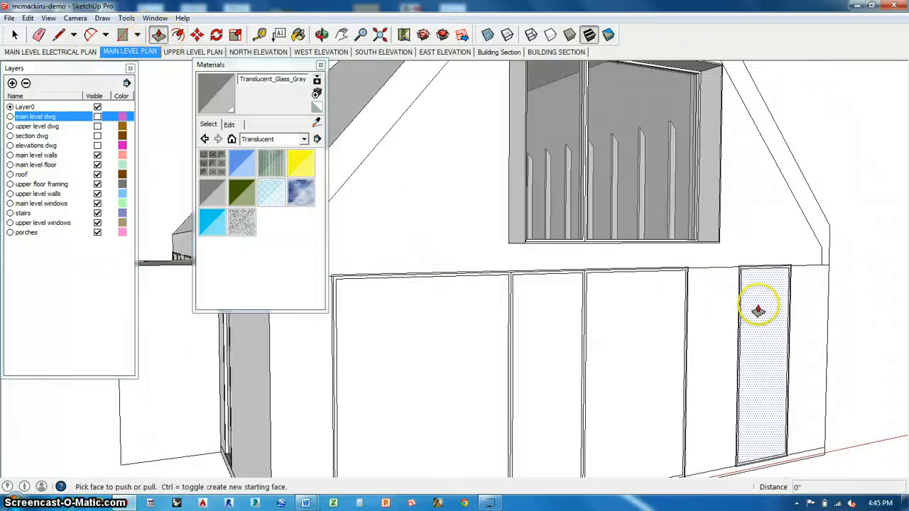
{"action": "scroll", "coordinate": [760, 305], "scroll_direction": "up", "scroll_amount": 4}
{"action": "left_click_drag", "start_coordinate": [770, 285], "coordinate": [825, 295]}
{"action": "type", "text": "8"}
{"action": "key", "text": "Return"}
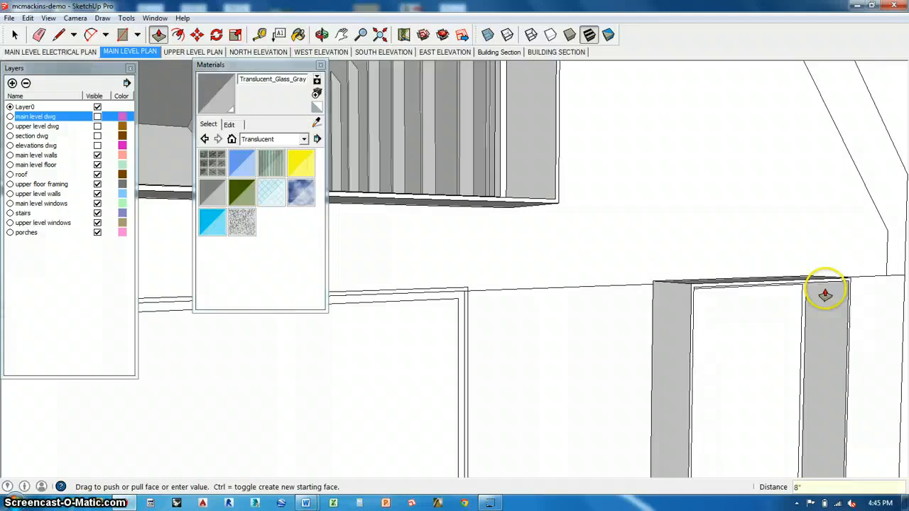
{"action": "scroll", "coordinate": [469, 284], "scroll_direction": "down", "scroll_amount": 10}
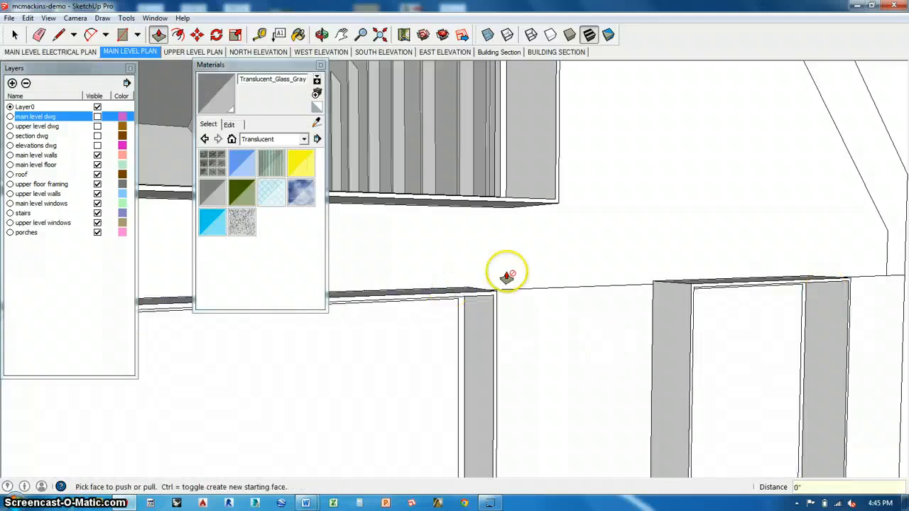
Push/Pull the thin rims around the single window and the two-pane corner window on the long wall outward.
{"action": "middle_click_drag", "start_coordinate": [513, 296], "coordinate": [523, 314]}
{"action": "scroll", "coordinate": [480, 264], "scroll_direction": "up", "scroll_amount": 5}
{"action": "scroll", "coordinate": [480, 264], "scroll_direction": "up", "scroll_amount": 3}
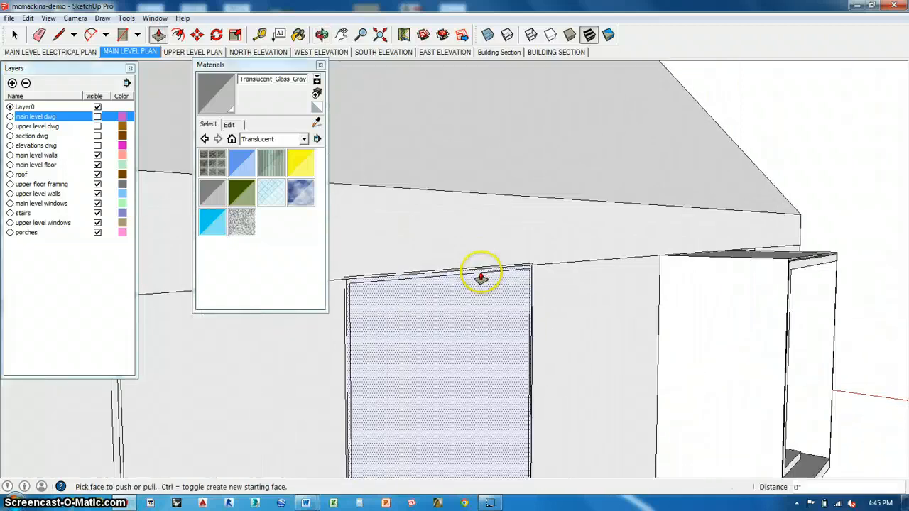
{"action": "left_click_drag", "start_coordinate": [486, 271], "coordinate": [521, 270]}
{"action": "middle_click_drag", "start_coordinate": [521, 270], "coordinate": [375, 350]}
{"action": "left_click", "coordinate": [441, 266]}
Push/Pull the thin rim of the gable-end corner window outward by 1 1/2" beside the long wall's projecting frame.
{"action": "scroll", "coordinate": [511, 347], "scroll_direction": "up", "scroll_amount": 8}
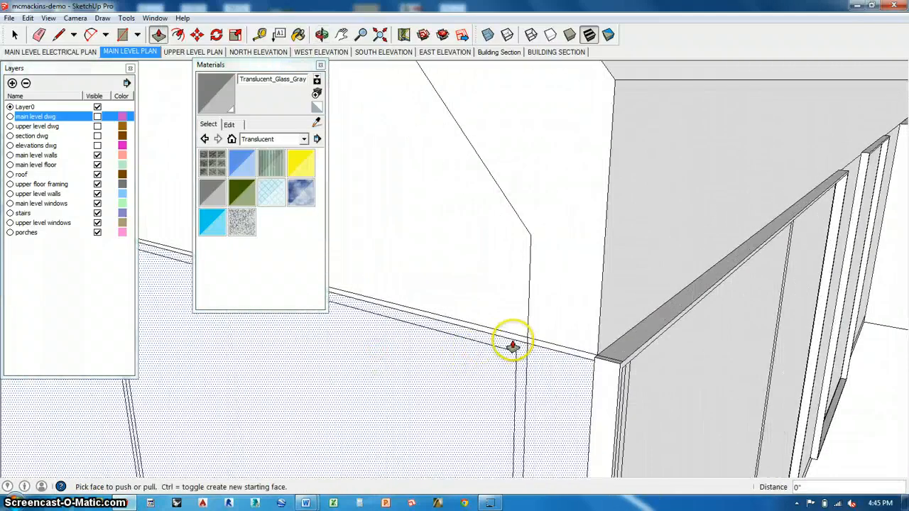
{"action": "scroll", "coordinate": [518, 328], "scroll_direction": "down", "scroll_amount": 6}
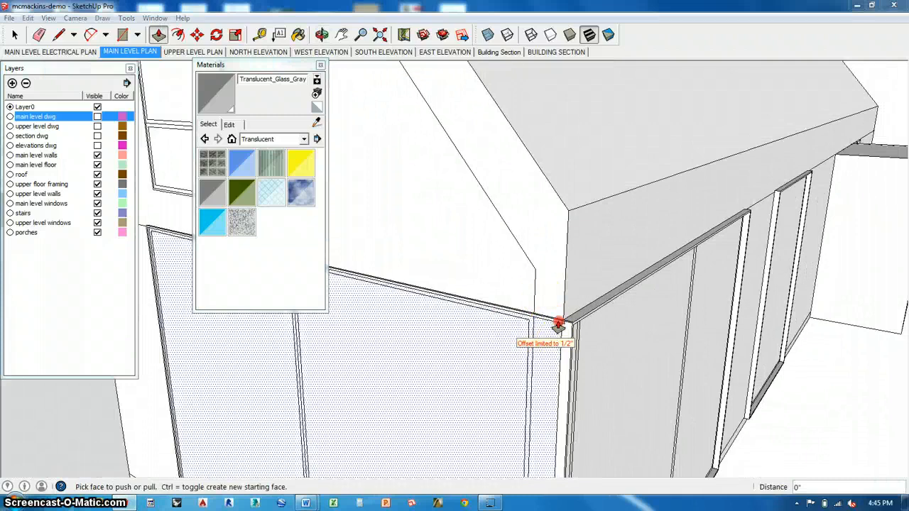
{"action": "middle_click_drag", "start_coordinate": [554, 284], "coordinate": [365, 373]}
{"action": "scroll", "coordinate": [548, 298], "scroll_direction": "up", "scroll_amount": 5}
{"action": "scroll", "coordinate": [365, 373], "scroll_direction": "down", "scroll_amount": 1}
{"action": "scroll", "coordinate": [370, 368], "scroll_direction": "up", "scroll_amount": 5}
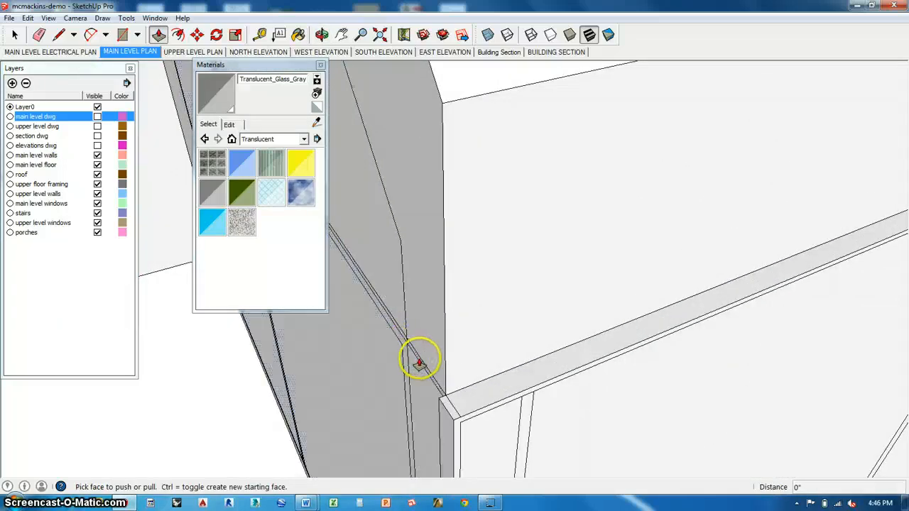
{"action": "left_click", "coordinate": [420, 361]}
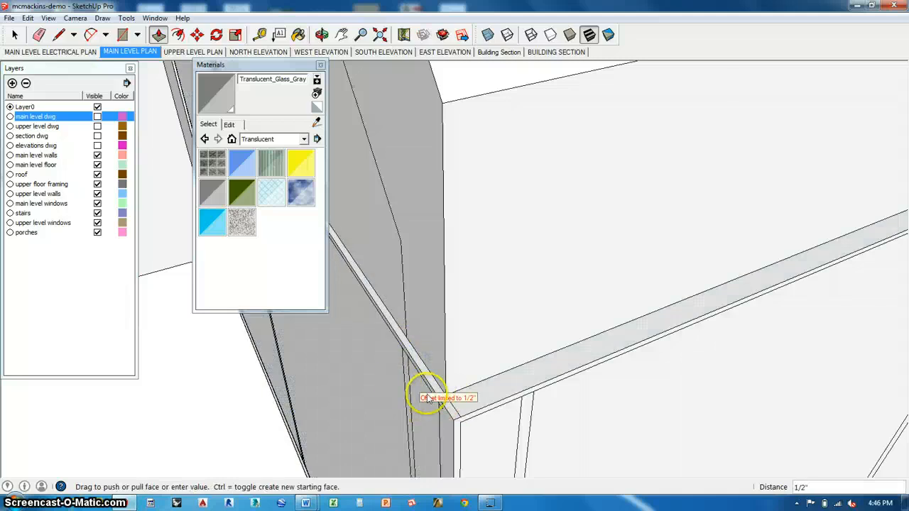
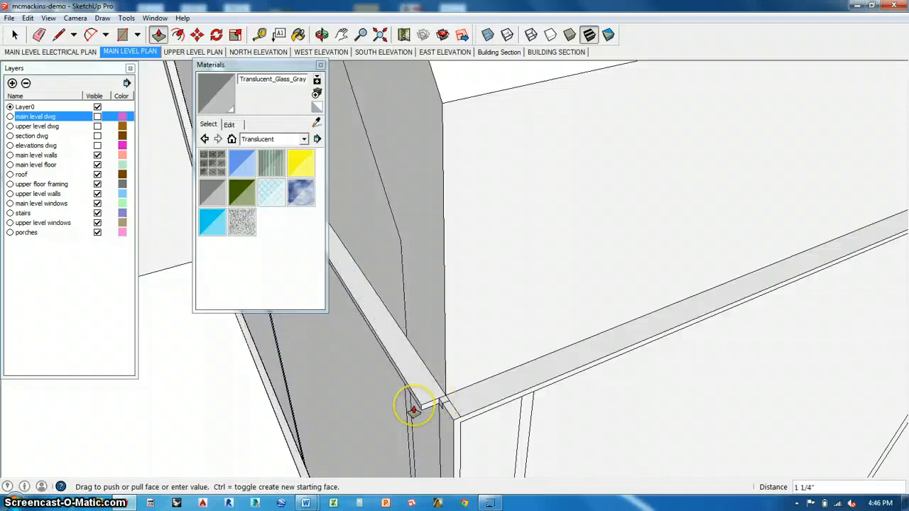
{"action": "type", "text": "5"}
{"action": "key", "text": "Return"}
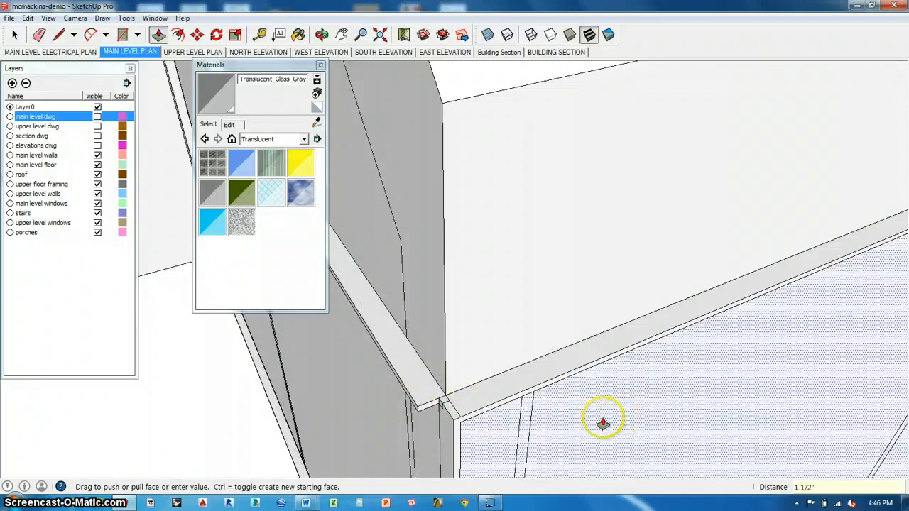
{"action": "middle_click_drag", "start_coordinate": [604, 416], "coordinate": [666, 379]}
{"action": "double_click", "coordinate": [604, 337]}
Draw lines from the long wall frame's end to the gable-end frame's end, closing the square gap at the house corner.
{"action": "scroll", "coordinate": [603, 341], "scroll_direction": "down", "scroll_amount": 2}
{"action": "scroll", "coordinate": [595, 361], "scroll_direction": "up", "scroll_amount": 2}
{"action": "scroll", "coordinate": [589, 347], "scroll_direction": "up", "scroll_amount": 2}
{"action": "left_click", "coordinate": [60, 36]}
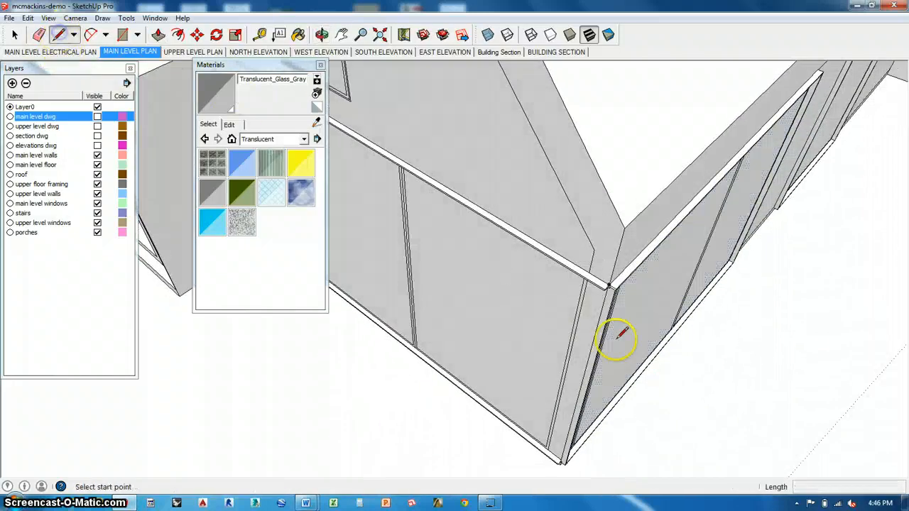
{"action": "scroll", "coordinate": [616, 337], "scroll_direction": "up", "scroll_amount": 3}
{"action": "mouse_move", "coordinate": [601, 245]}
{"action": "middle_mouse_down"}
{"action": "mouse_move", "coordinate": [573, 276]}
{"action": "mouse_move", "coordinate": [543, 233]}
{"action": "middle_mouse_up"}
{"action": "scroll", "coordinate": [618, 278], "scroll_direction": "up", "scroll_amount": 3}
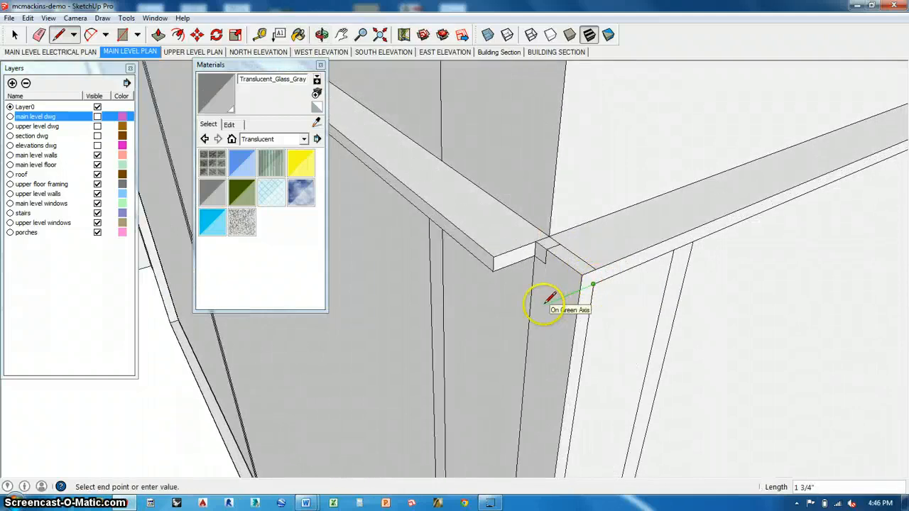
{"action": "key", "text": "Caps_Lock"}
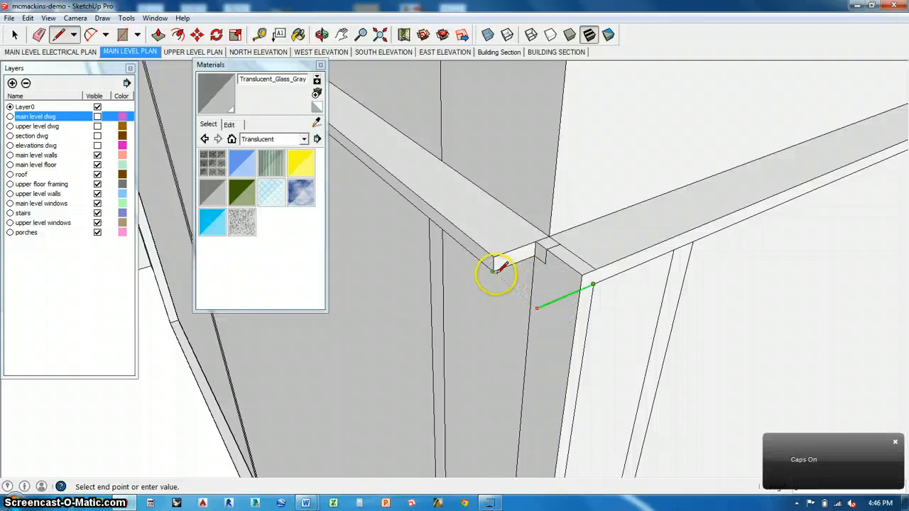
{"action": "left_click", "coordinate": [492, 270]}
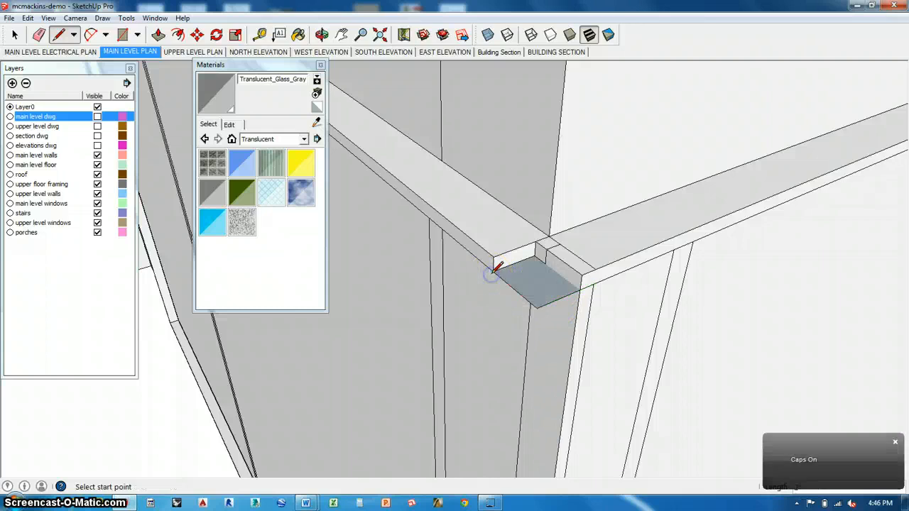
Push/Pull the square corner face up level with the top of the gable-end frame.
{"action": "left_click", "coordinate": [158, 35]}
{"action": "left_click", "coordinate": [558, 288]}
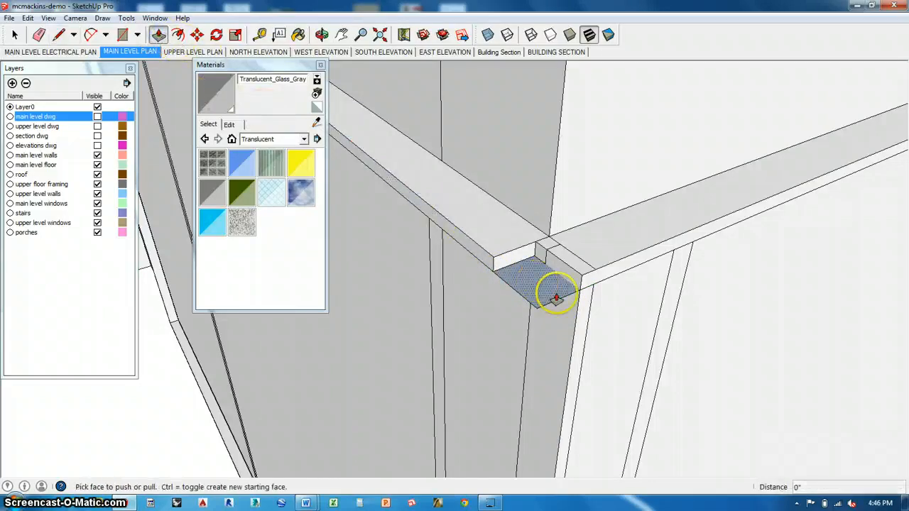
{"action": "left_click", "coordinate": [497, 263]}
Cover the open top of the frame corner with a 2" by 2" rectangle.
{"action": "middle_click_drag", "start_coordinate": [532, 259], "coordinate": [526, 278]}
{"action": "left_click", "coordinate": [126, 35]}
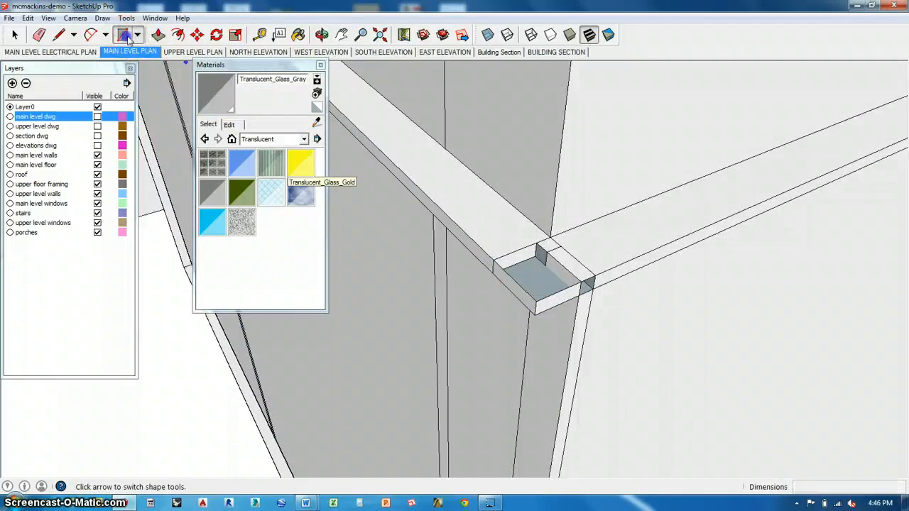
{"action": "left_click", "coordinate": [495, 259]}
{"action": "left_click", "coordinate": [595, 276]}
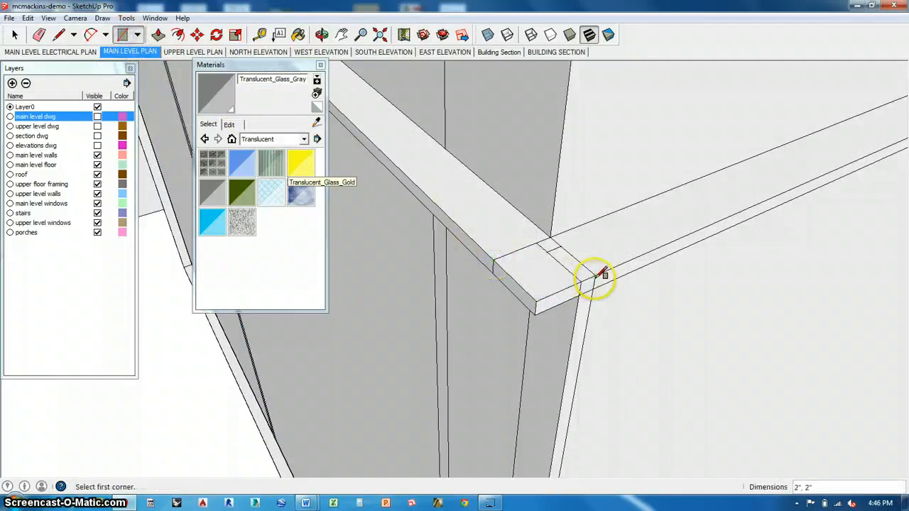
Erase the leftover seam edges on top of the joined frame corner.
{"action": "left_click", "coordinate": [40, 35]}
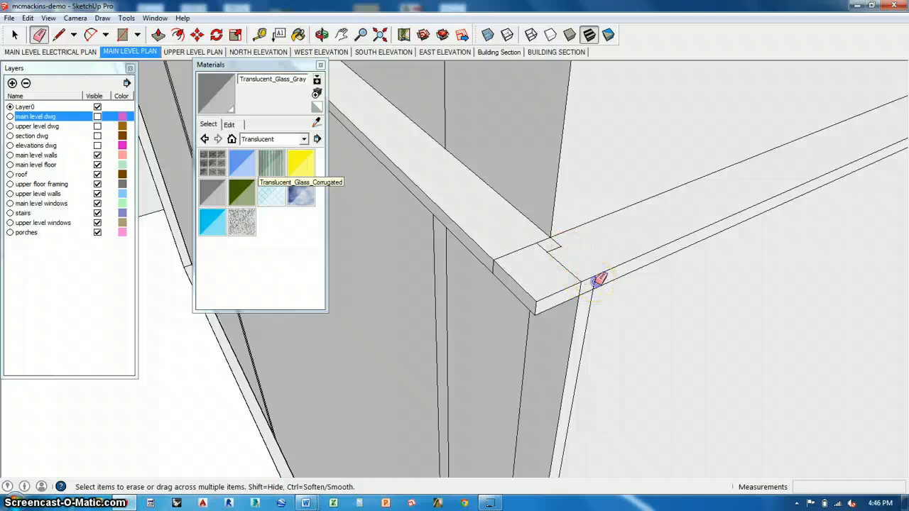
{"action": "left_click", "coordinate": [597, 280]}
{"action": "left_click", "coordinate": [582, 287]}
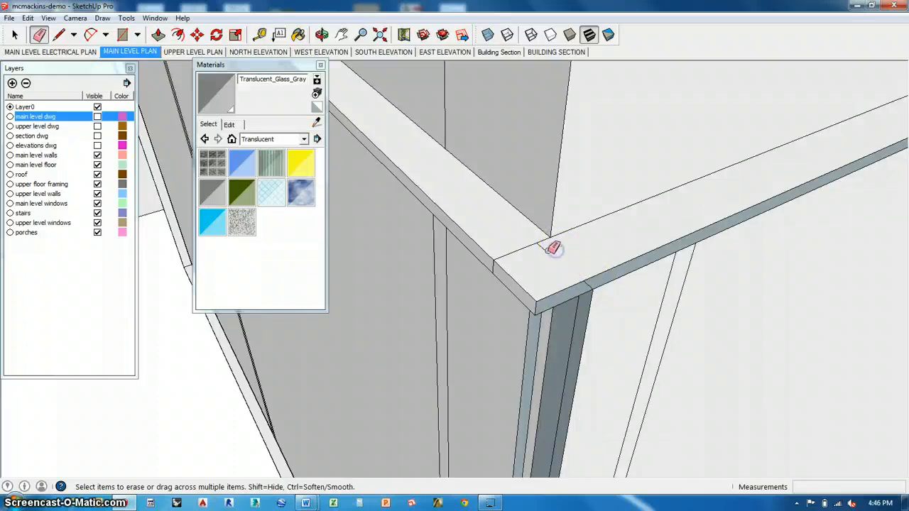
{"action": "scroll", "coordinate": [473, 279], "scroll_direction": "up", "scroll_amount": 3}
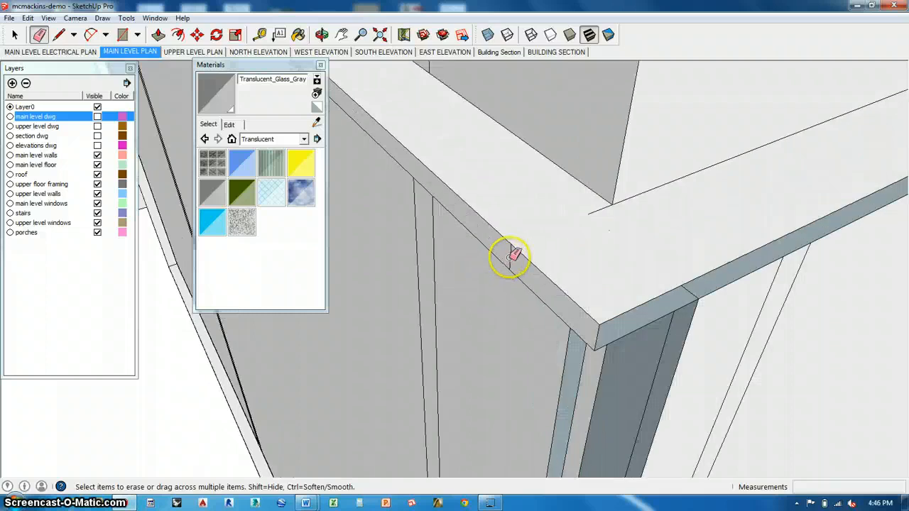
Erase the stray vertical edge below the frame corner and undo the removal of the adjoining vertical edge.
{"action": "middle_click_drag", "start_coordinate": [599, 207], "coordinate": [297, 218]}
{"action": "mouse_move", "coordinate": [443, 306]}
{"action": "left_mouse_down"}
{"action": "mouse_move", "coordinate": [379, 262]}
{"action": "mouse_move", "coordinate": [519, 314]}
{"action": "mouse_move", "coordinate": [449, 310]}
{"action": "left_mouse_up"}
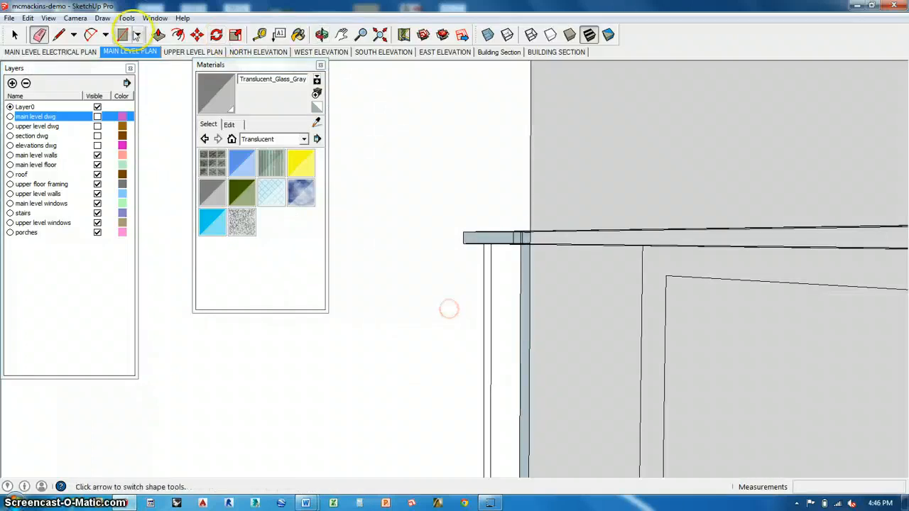
{"action": "left_click", "coordinate": [39, 34]}
{"action": "left_click", "coordinate": [500, 285]}
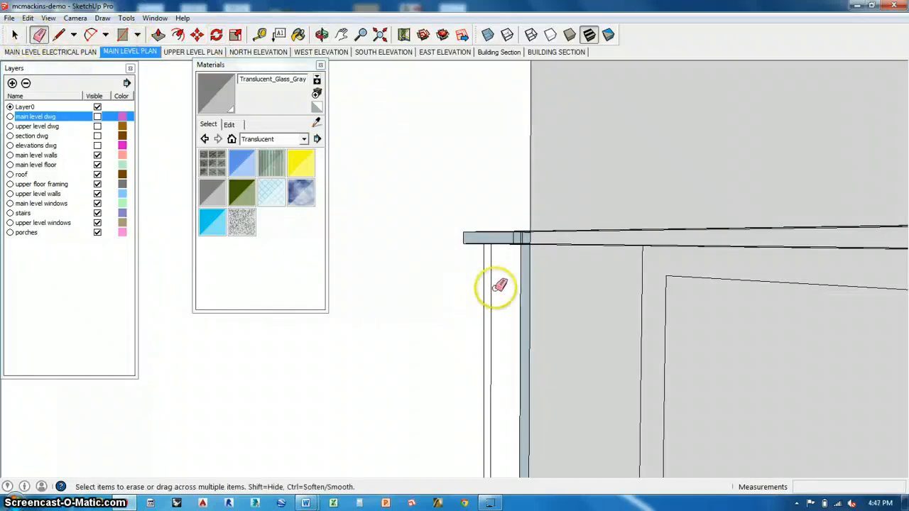
{"action": "mouse_move", "coordinate": [486, 285]}
{"action": "middle_mouse_down"}
{"action": "mouse_move", "coordinate": [651, 322]}
{"action": "mouse_move", "coordinate": [532, 300]}
{"action": "mouse_move", "coordinate": [613, 319]}
{"action": "mouse_move", "coordinate": [611, 293]}
{"action": "mouse_move", "coordinate": [436, 274]}
{"action": "middle_mouse_up"}
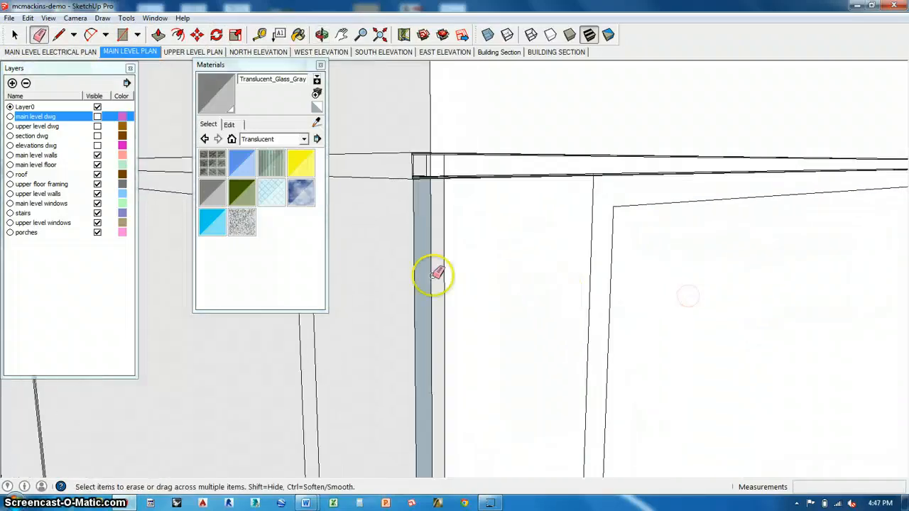
{"action": "left_click_drag", "start_coordinate": [447, 264], "coordinate": [433, 266]}
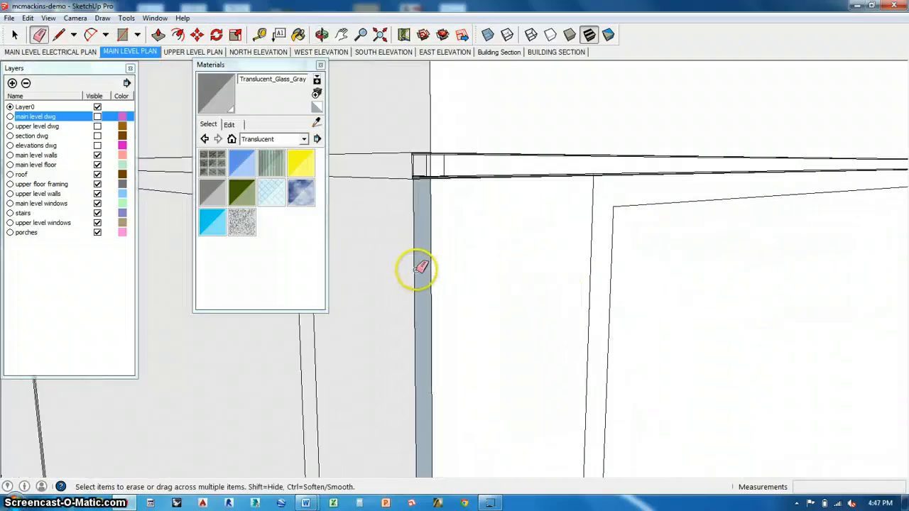
{"action": "left_click", "coordinate": [421, 267]}
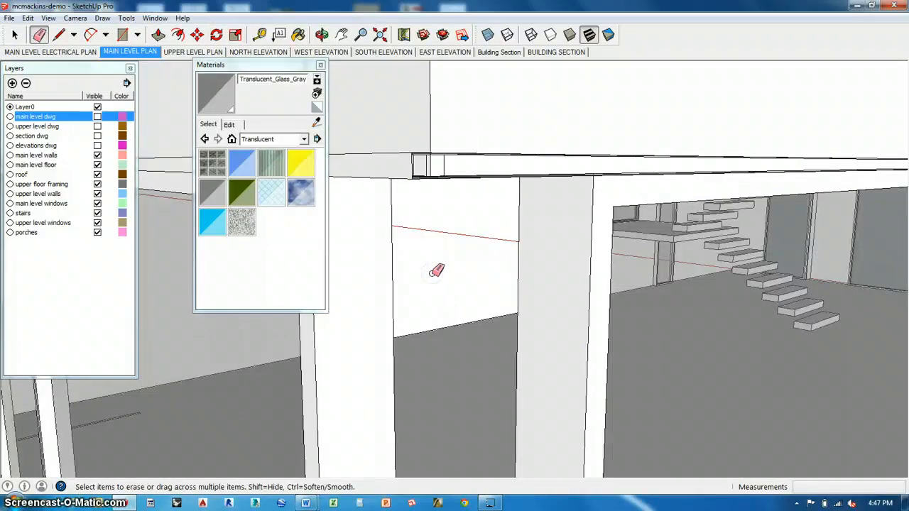
{"action": "key", "text": "ctrl+z"}
Draw a 1/2" vertical line at the outer corner where the two window frames meet.
{"action": "mouse_move", "coordinate": [476, 253]}
{"action": "middle_mouse_down"}
{"action": "mouse_move", "coordinate": [395, 280]}
{"action": "mouse_move", "coordinate": [414, 275]}
{"action": "middle_mouse_up"}
{"action": "scroll", "coordinate": [414, 274], "scroll_direction": "down", "scroll_amount": 5}
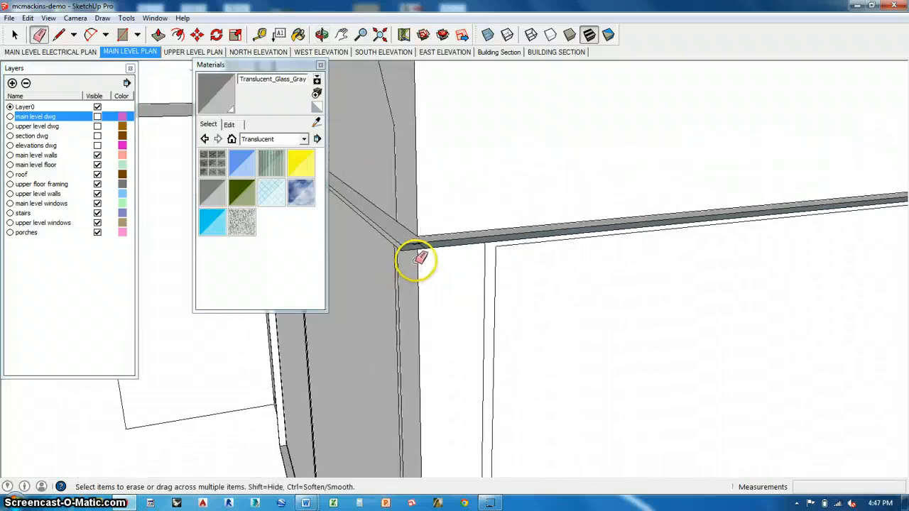
{"action": "scroll", "coordinate": [413, 262], "scroll_direction": "down", "scroll_amount": 4}
{"action": "scroll", "coordinate": [410, 263], "scroll_direction": "up", "scroll_amount": 3}
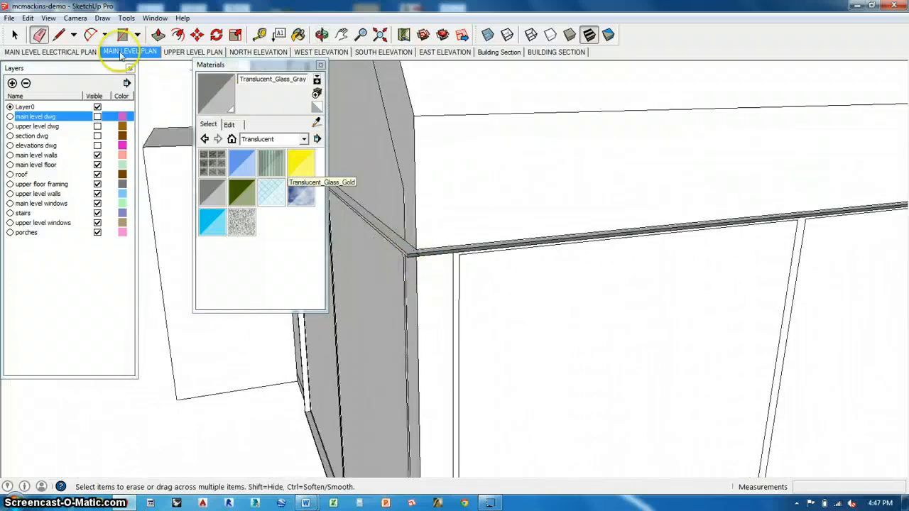
{"action": "left_click", "coordinate": [59, 35]}
{"action": "scroll", "coordinate": [434, 268], "scroll_direction": "up", "scroll_amount": 2}
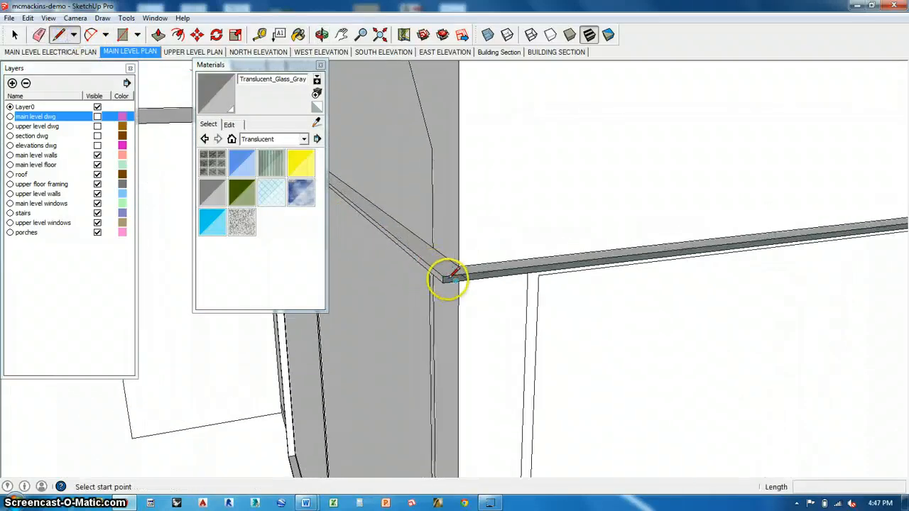
{"action": "left_click", "coordinate": [441, 276]}
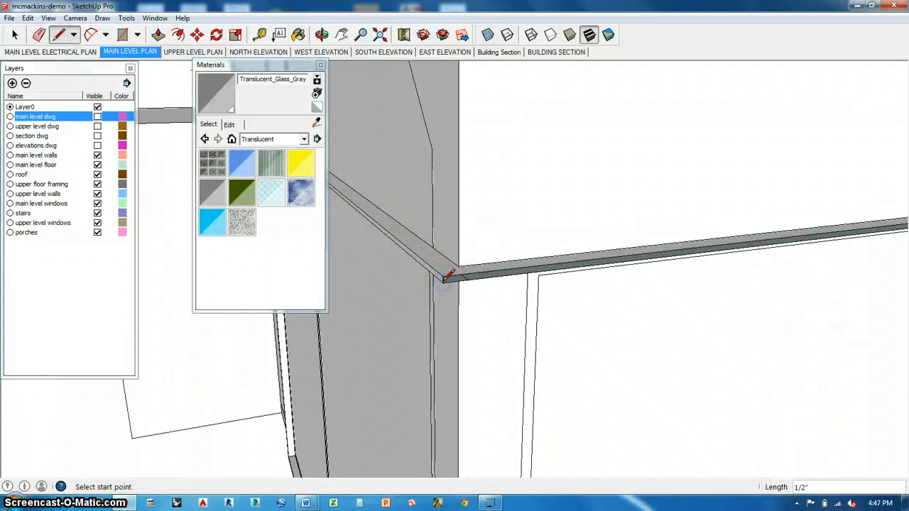
Erase the leftover box edges and the dividing line inside the open frame corner, viewed from below.
{"action": "scroll", "coordinate": [448, 280], "scroll_direction": "up", "scroll_amount": 2}
{"action": "middle_click_drag", "start_coordinate": [462, 288], "coordinate": [424, 225]}
{"action": "scroll", "coordinate": [459, 258], "scroll_direction": "up", "scroll_amount": 3}
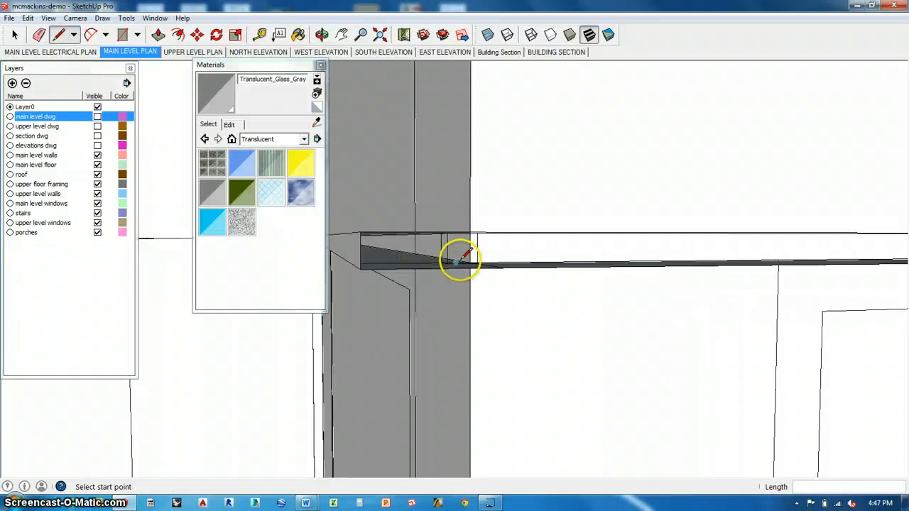
{"action": "mouse_move", "coordinate": [456, 262]}
{"action": "middle_mouse_down"}
{"action": "mouse_move", "coordinate": [447, 288]}
{"action": "mouse_move", "coordinate": [454, 288]}
{"action": "middle_mouse_up"}
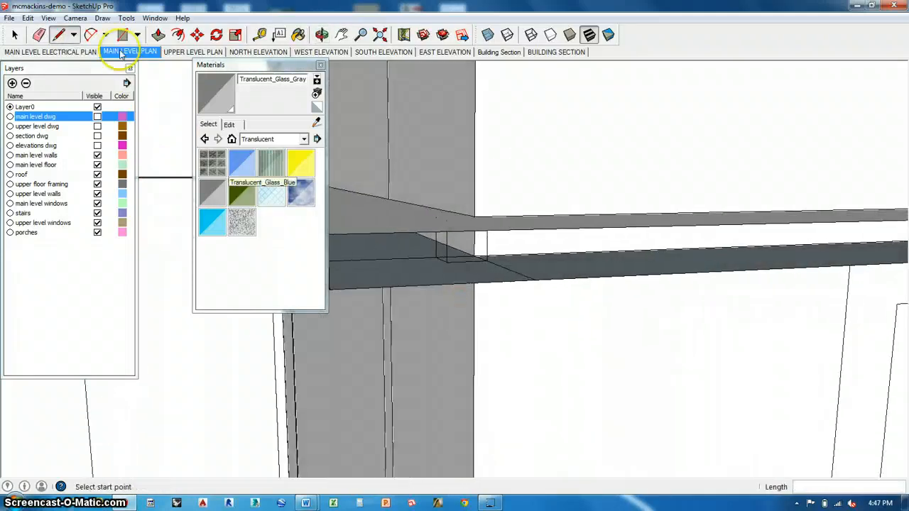
{"action": "left_click", "coordinate": [39, 35]}
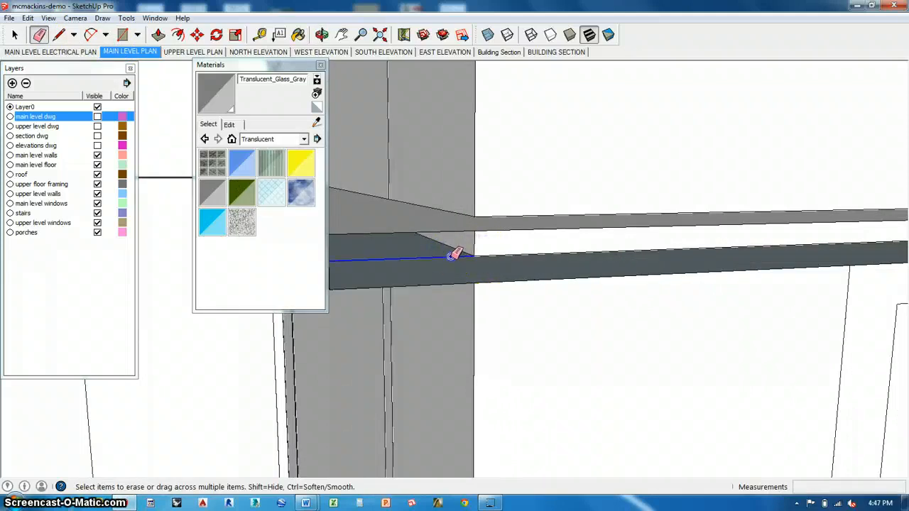
{"action": "left_click", "coordinate": [450, 256]}
Draw an 11' 1/2" line along the top front edge of the long wall frame, from the house corner to its far end.
{"action": "scroll", "coordinate": [487, 252], "scroll_direction": "down", "scroll_amount": 3}
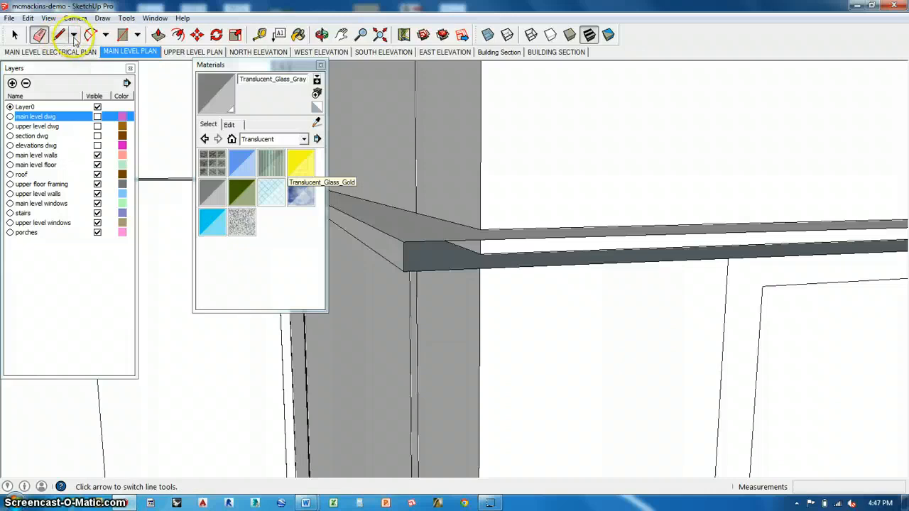
{"action": "left_click", "coordinate": [60, 34]}
{"action": "left_click", "coordinate": [403, 243]}
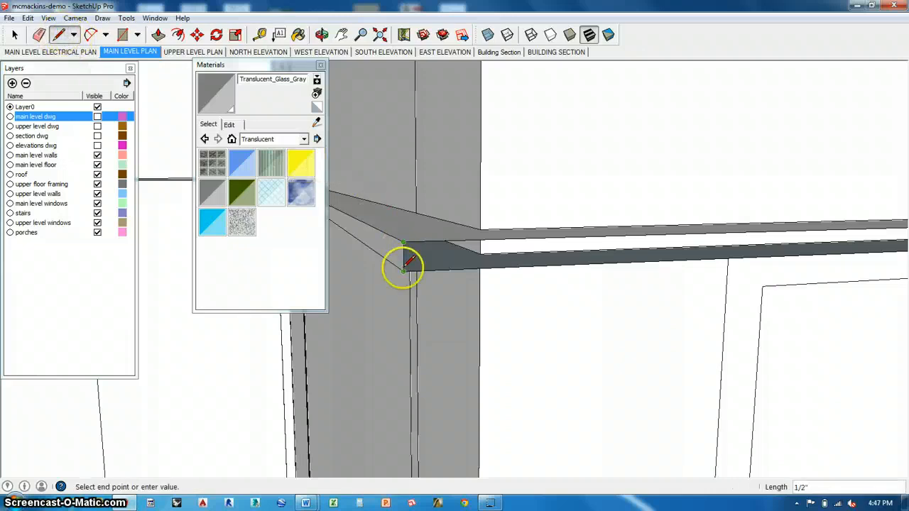
{"action": "scroll", "coordinate": [402, 240], "scroll_direction": "down", "scroll_amount": 8}
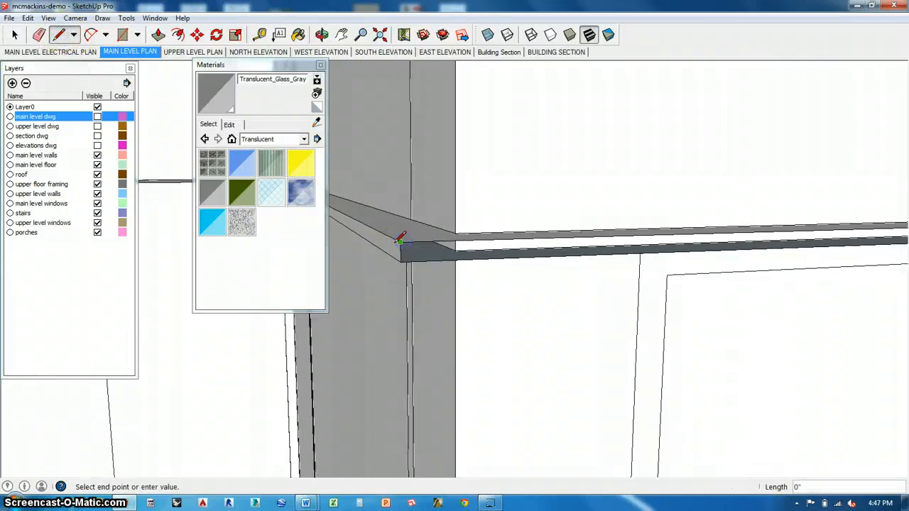
{"action": "scroll", "coordinate": [399, 236], "scroll_direction": "down", "scroll_amount": 3}
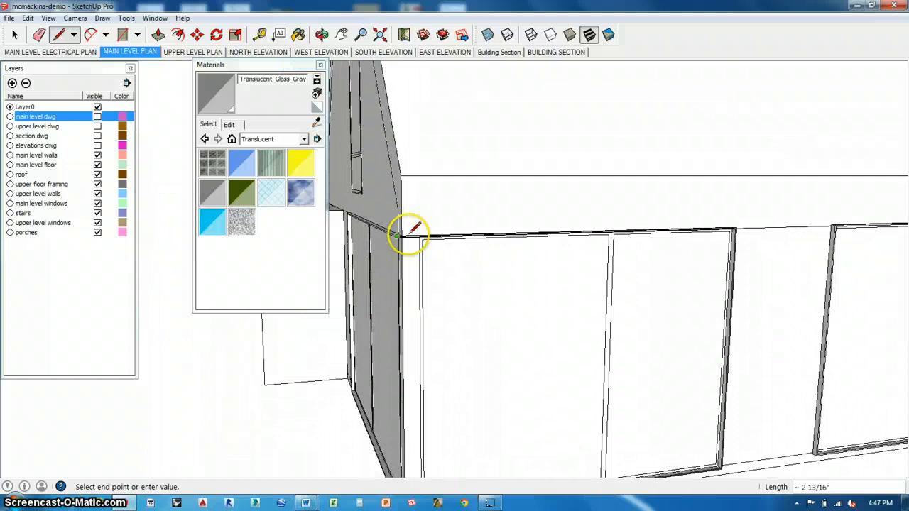
{"action": "scroll", "coordinate": [845, 232], "scroll_direction": "up", "scroll_amount": 9}
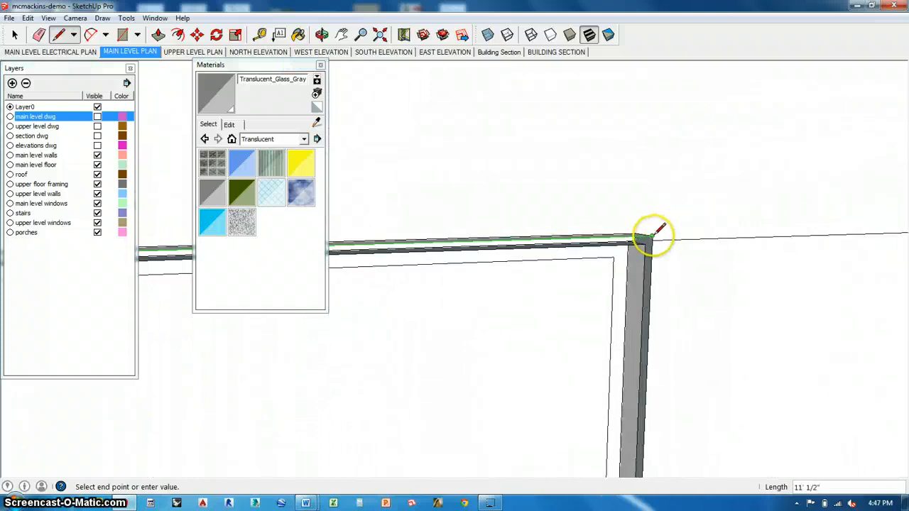
{"action": "left_click", "coordinate": [653, 235]}
{"action": "scroll", "coordinate": [717, 213], "scroll_direction": "down", "scroll_amount": 5}
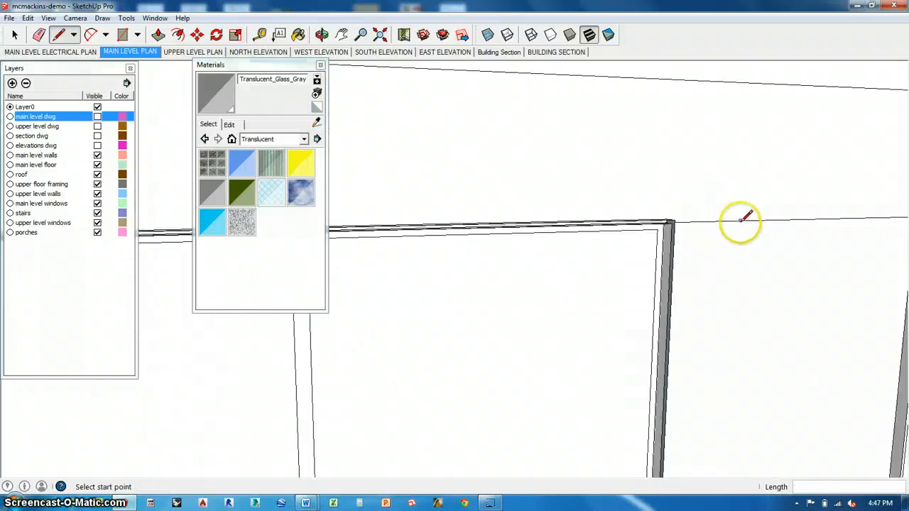
Draw a rectangle across the front of the long wall's corner window frame, from its upper house-corner end to the opposite lower corner.
{"action": "left_click", "coordinate": [122, 34]}
{"action": "scroll", "coordinate": [710, 234], "scroll_direction": "down", "scroll_amount": 3}
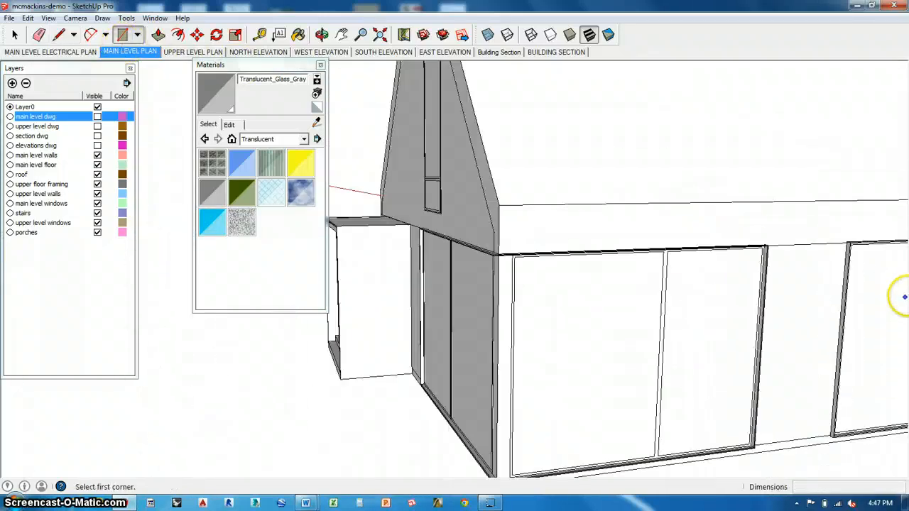
{"action": "scroll", "coordinate": [519, 241], "scroll_direction": "up", "scroll_amount": 5}
{"action": "left_click", "coordinate": [519, 263]}
{"action": "scroll", "coordinate": [469, 188], "scroll_direction": "down", "scroll_amount": 5}
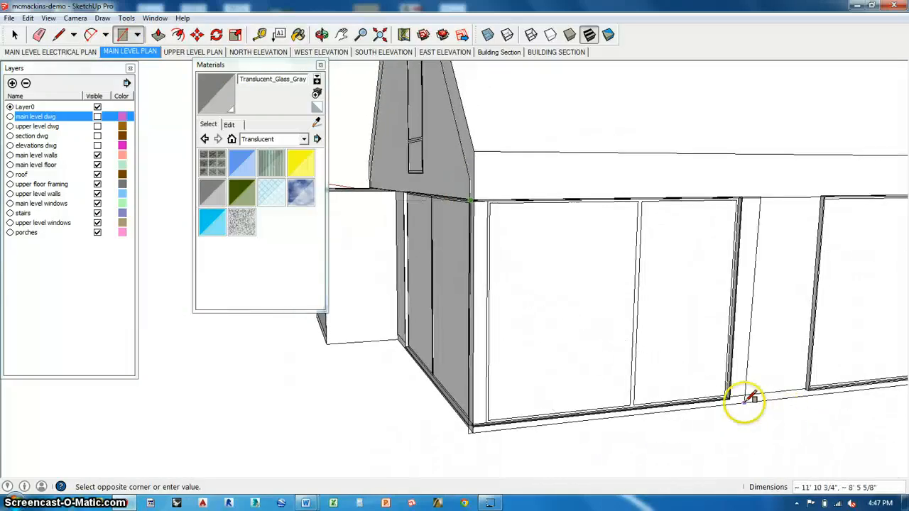
{"action": "scroll", "coordinate": [741, 401], "scroll_direction": "up", "scroll_amount": 5}
{"action": "left_click", "coordinate": [723, 391]}
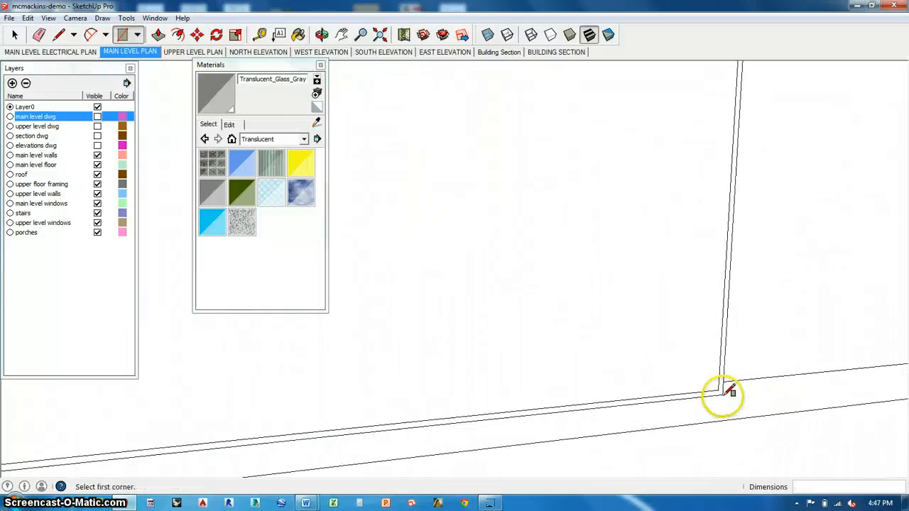
Delete the large face covering the two-pane corner window on the long wall.
{"action": "scroll", "coordinate": [739, 398], "scroll_direction": "down", "scroll_amount": 2}
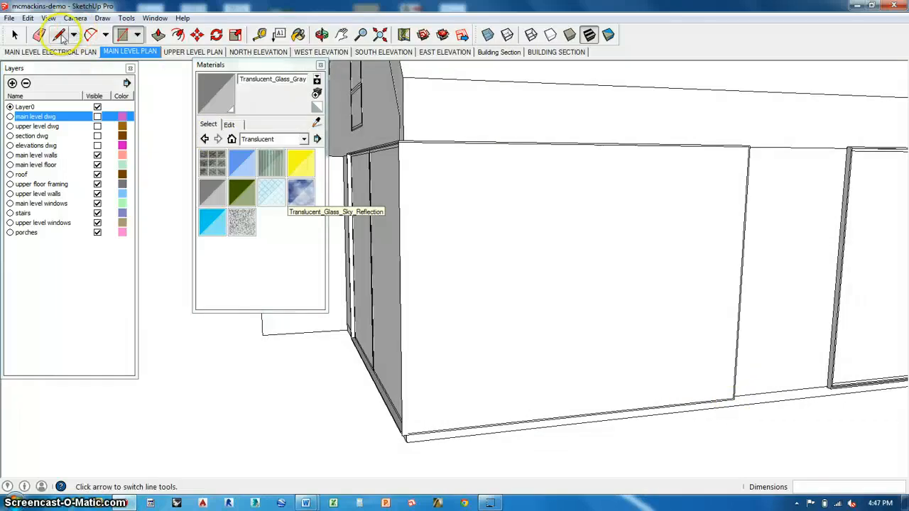
{"action": "left_click", "coordinate": [14, 34]}
{"action": "left_click", "coordinate": [592, 259]}
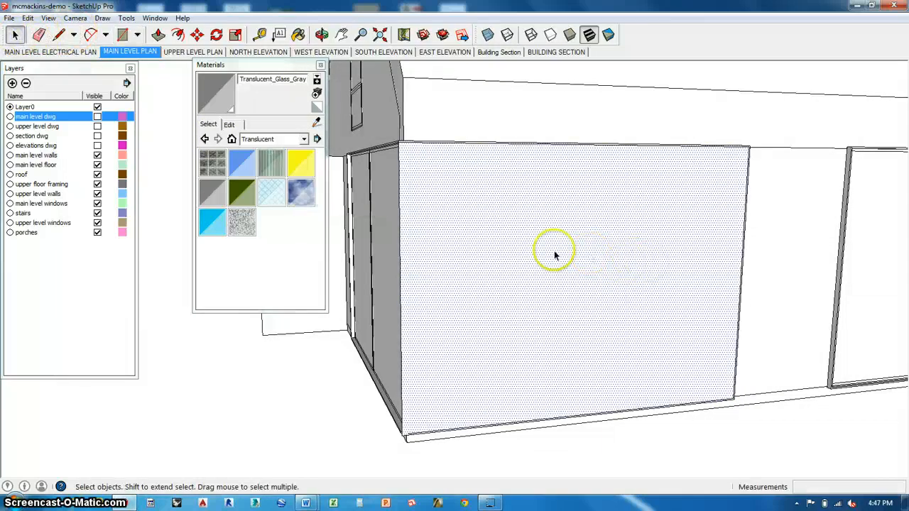
{"action": "key", "text": "Delete"}
Delete the leftover face covering the gable-end window pane next to the house corner.
{"action": "scroll", "coordinate": [421, 224], "scroll_direction": "up", "scroll_amount": 2}
{"action": "middle_click_drag", "start_coordinate": [424, 218], "coordinate": [381, 232]}
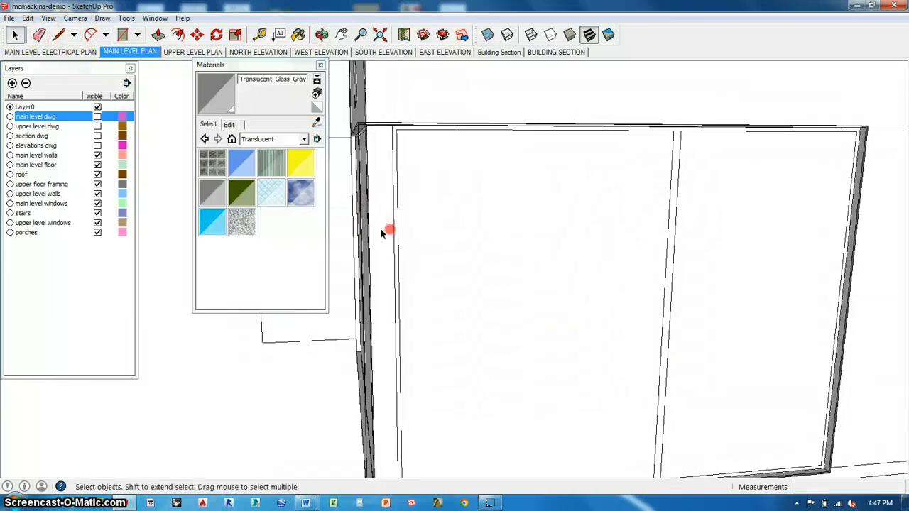
{"action": "left_click", "coordinate": [361, 229]}
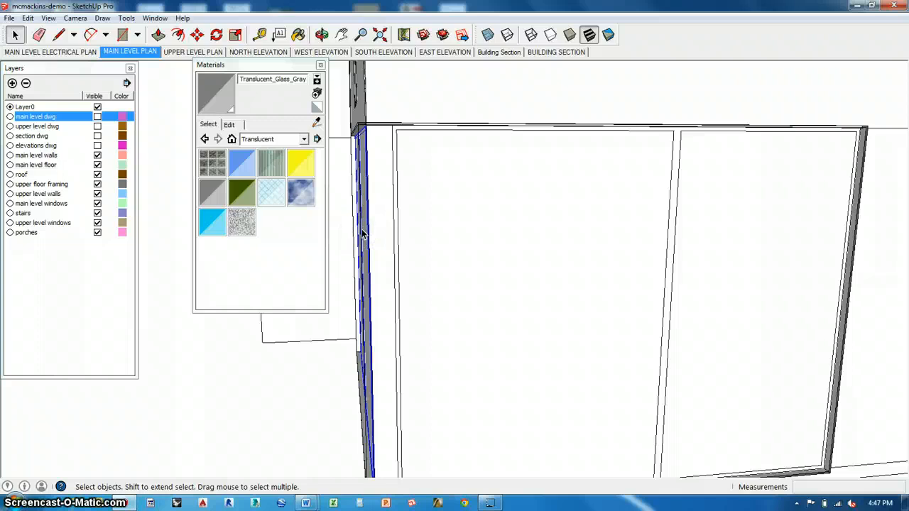
{"action": "middle_click_drag", "start_coordinate": [371, 239], "coordinate": [462, 132]}
{"action": "left_click", "coordinate": [462, 132]}
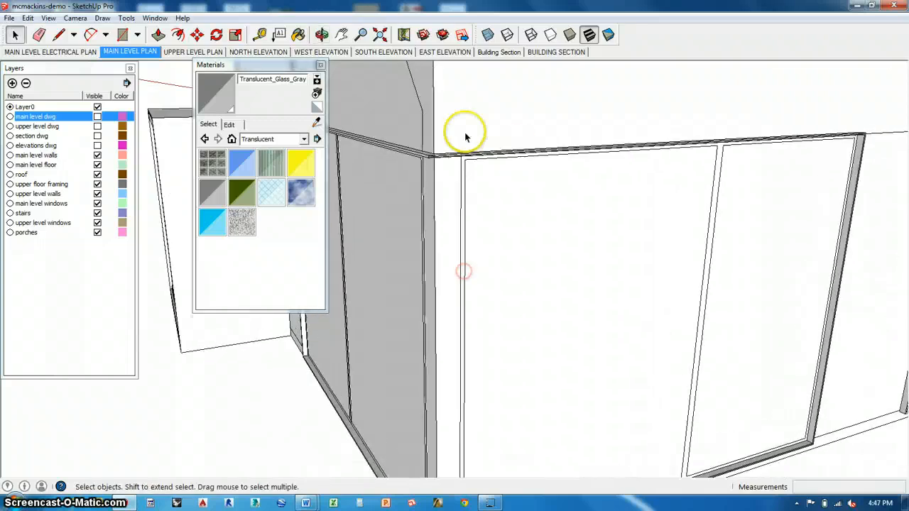
Delete the small leftover box and the gable-end frame's end face at the lower house corner to open the frame joint.
{"action": "scroll", "coordinate": [417, 168], "scroll_direction": "up", "scroll_amount": 2}
{"action": "middle_click_drag", "start_coordinate": [416, 168], "coordinate": [531, 345]}
{"action": "scroll", "coordinate": [428, 157], "scroll_direction": "down", "scroll_amount": 2}
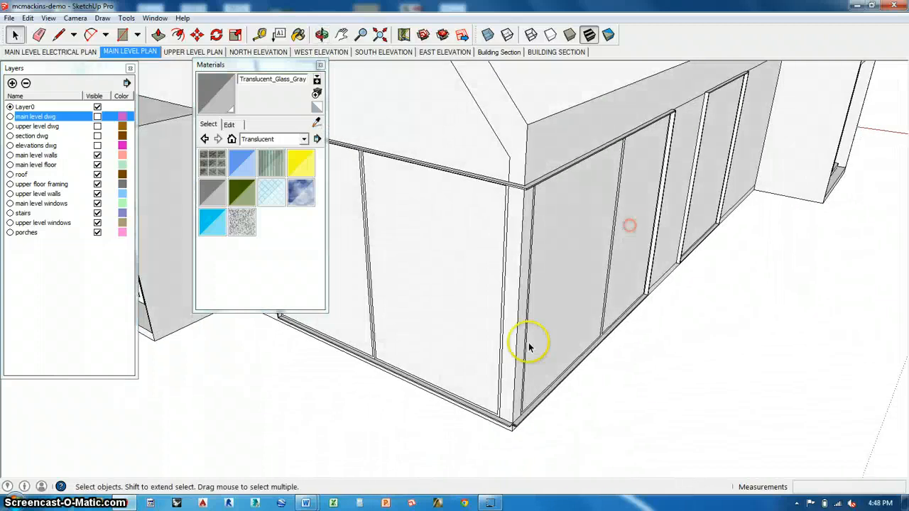
{"action": "scroll", "coordinate": [517, 440], "scroll_direction": "up", "scroll_amount": 3}
{"action": "scroll", "coordinate": [518, 443], "scroll_direction": "up", "scroll_amount": 5}
{"action": "middle_click_drag", "start_coordinate": [517, 443], "coordinate": [458, 371]}
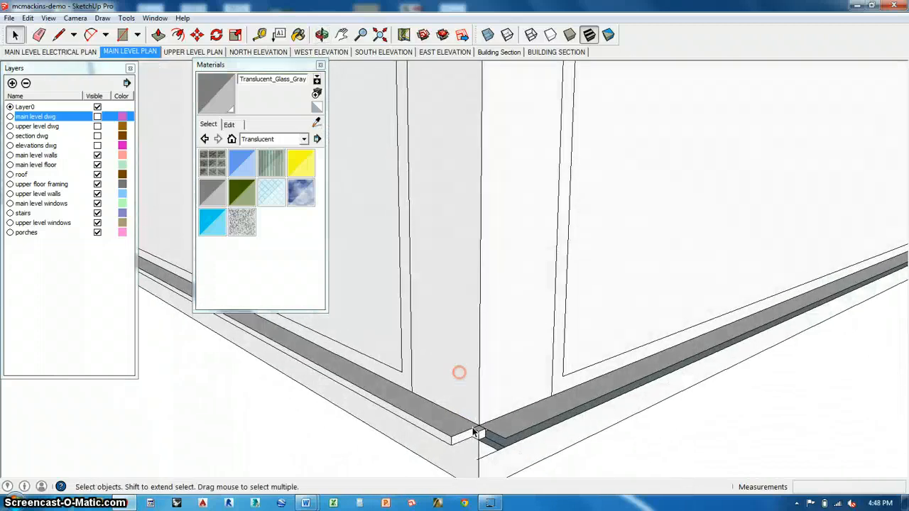
{"action": "scroll", "coordinate": [486, 445], "scroll_direction": "up", "scroll_amount": 3}
{"action": "scroll", "coordinate": [487, 448], "scroll_direction": "up", "scroll_amount": 1}
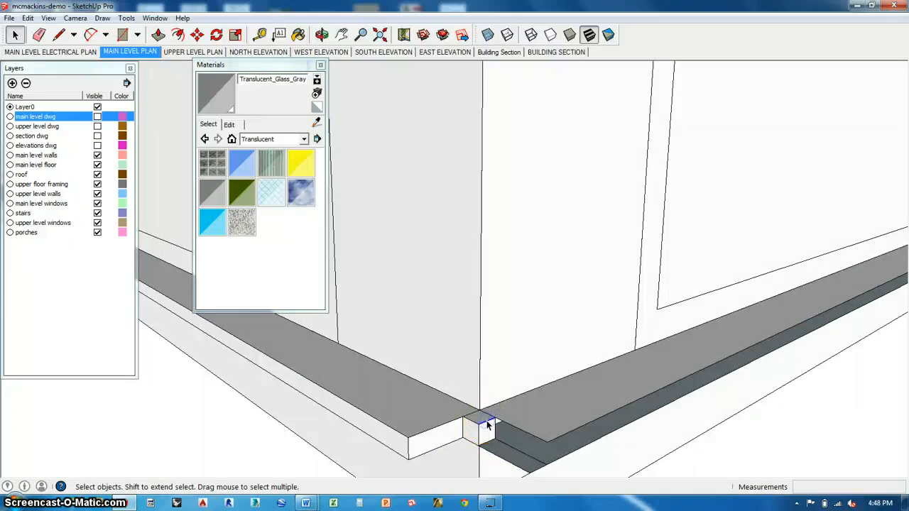
{"action": "left_click", "coordinate": [499, 445]}
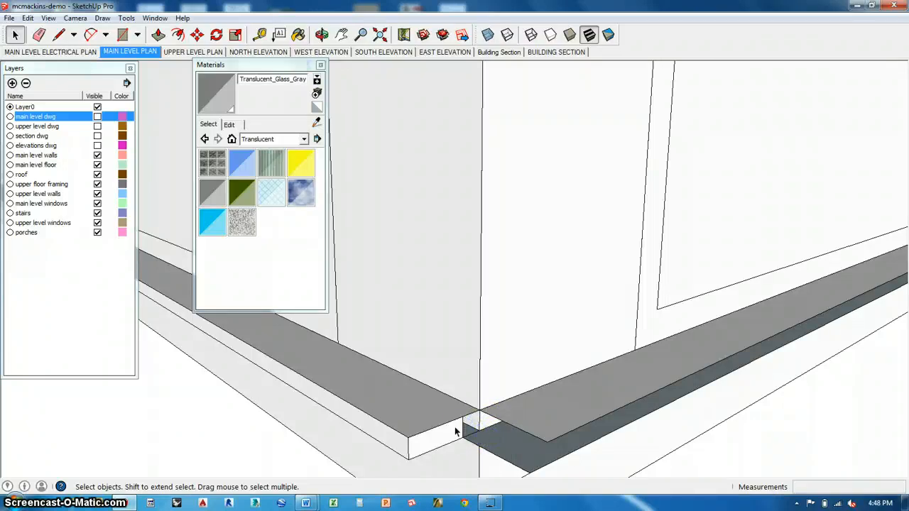
{"action": "key", "text": "Delete"}
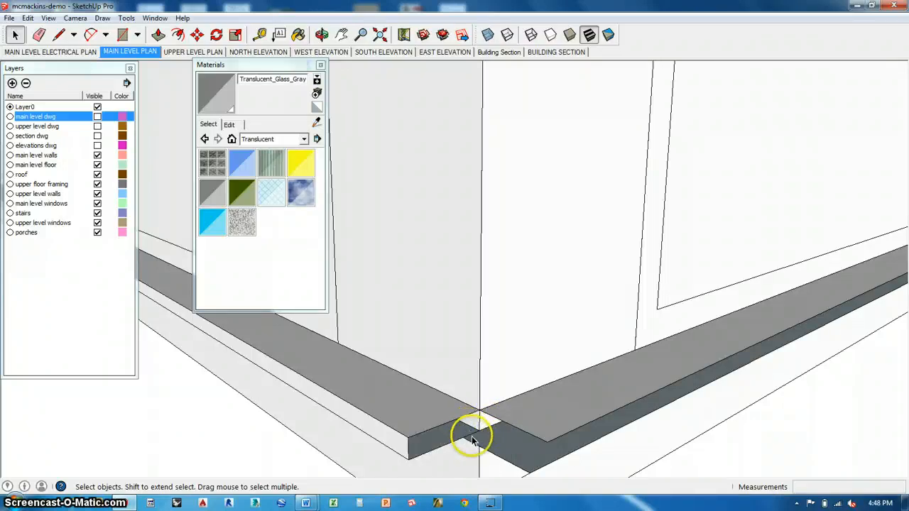
Draw a 2" by 1 1/2" rectangle across the underside of the lower frame corner and push it 1/2" to the frame's top edge.
{"action": "scroll", "coordinate": [474, 438], "scroll_direction": "down", "scroll_amount": 3}
{"action": "middle_click_drag", "start_coordinate": [457, 355], "coordinate": [476, 380]}
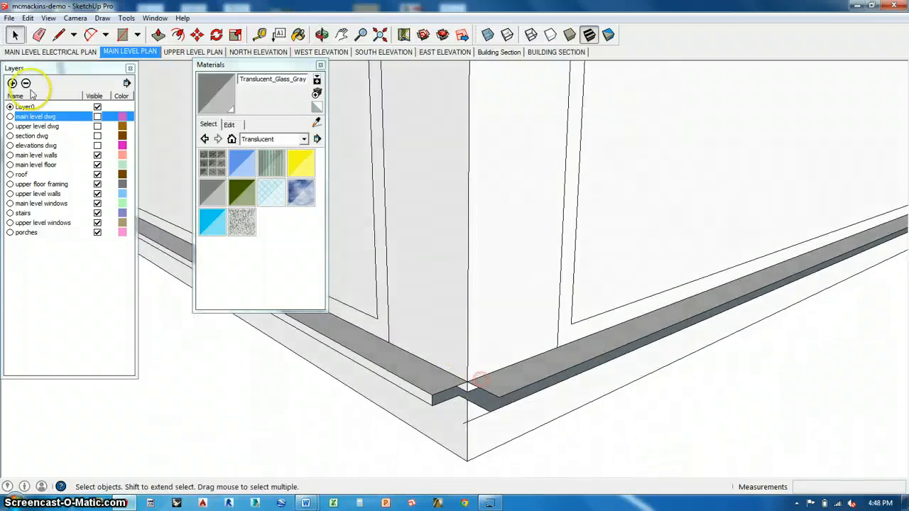
{"action": "left_click", "coordinate": [433, 404]}
{"action": "left_click", "coordinate": [490, 412]}
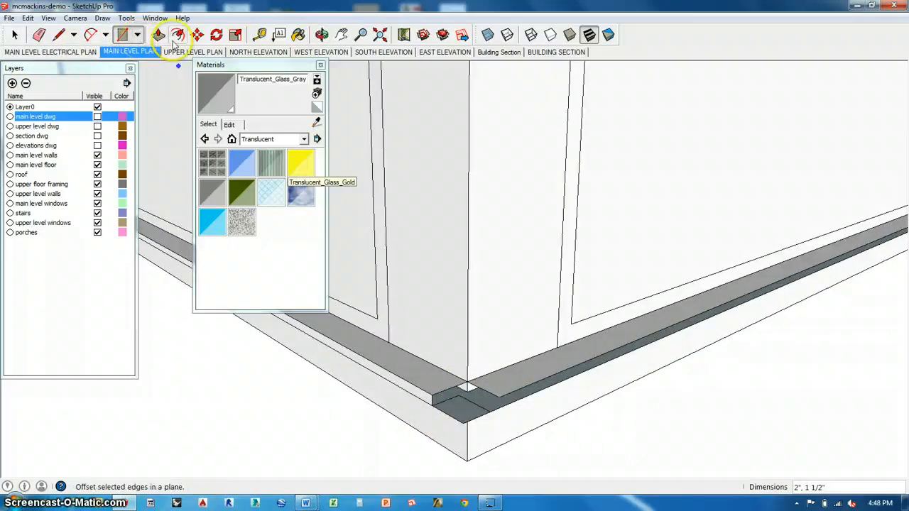
{"action": "left_click", "coordinate": [158, 34]}
{"action": "left_click_drag", "start_coordinate": [460, 407], "coordinate": [433, 396]}
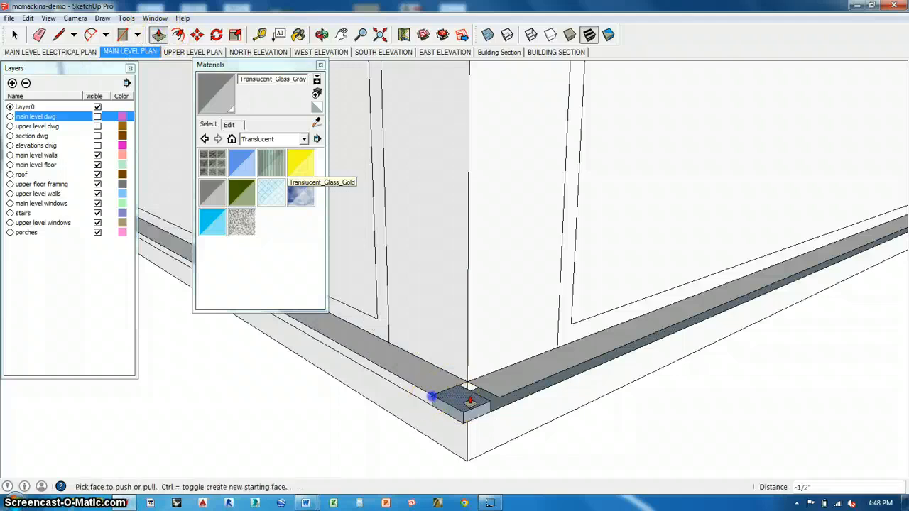
{"action": "middle_click_drag", "start_coordinate": [432, 396], "coordinate": [433, 420]}
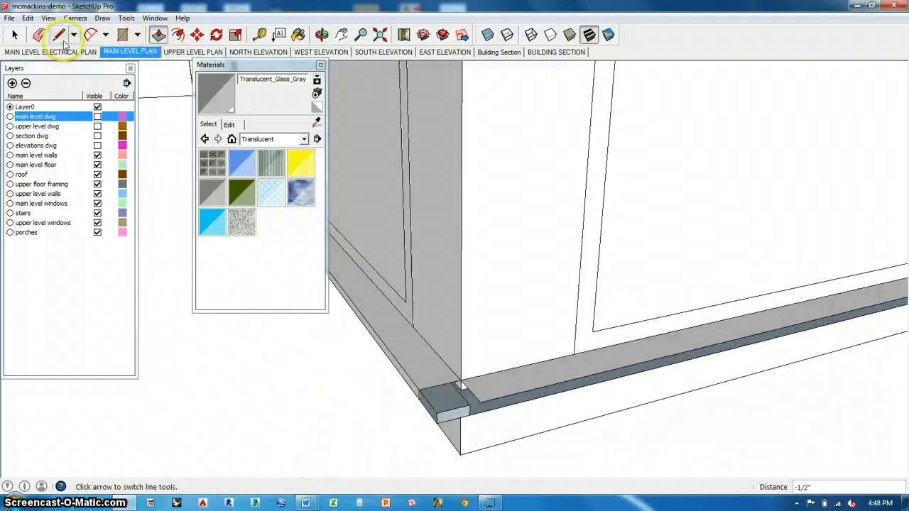